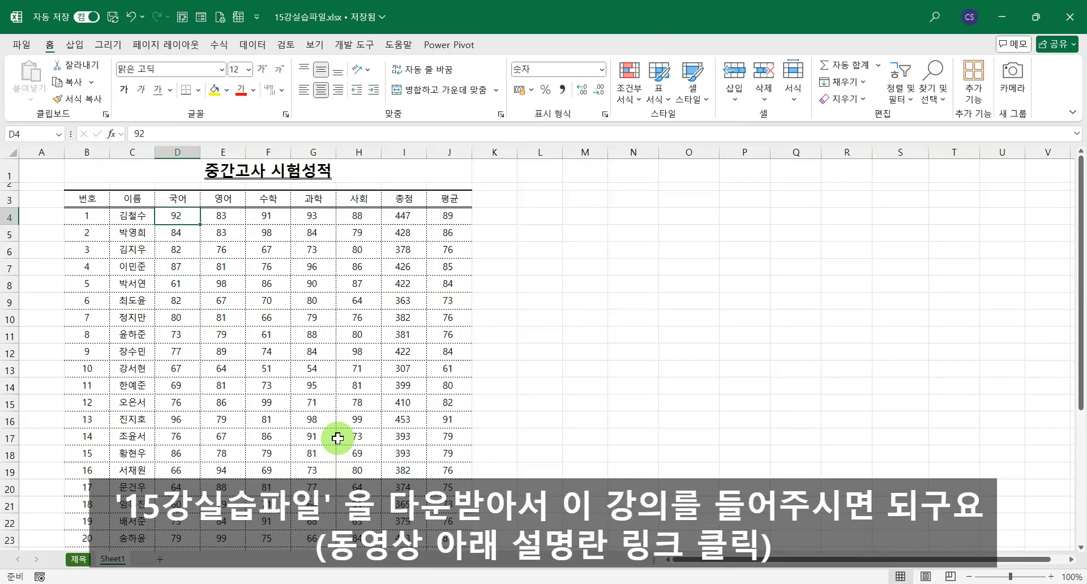
pyautogui.scroll(-2, 260, 439)
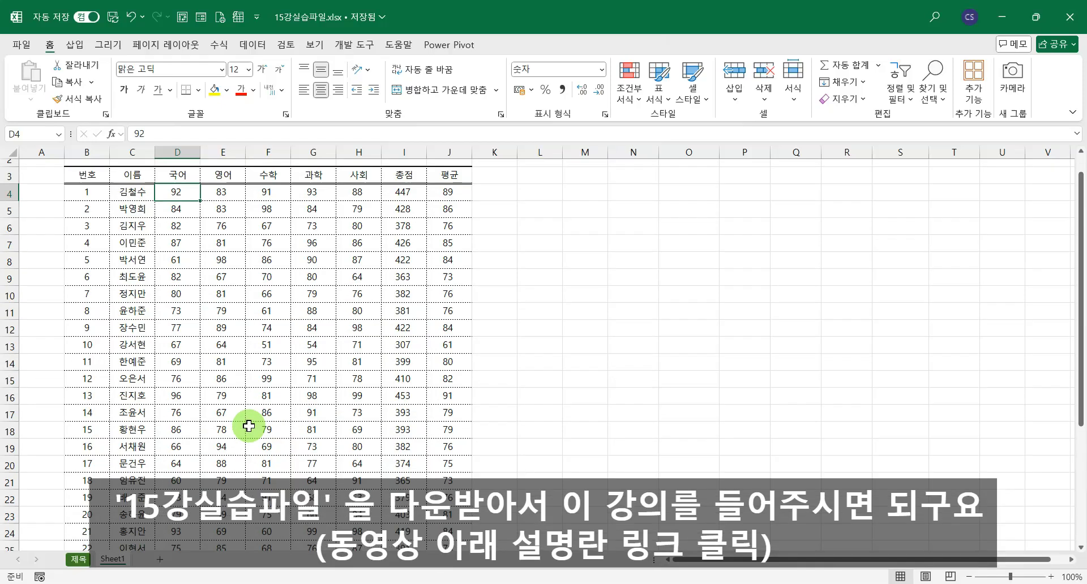
pyautogui.scroll(2, 220, 436)
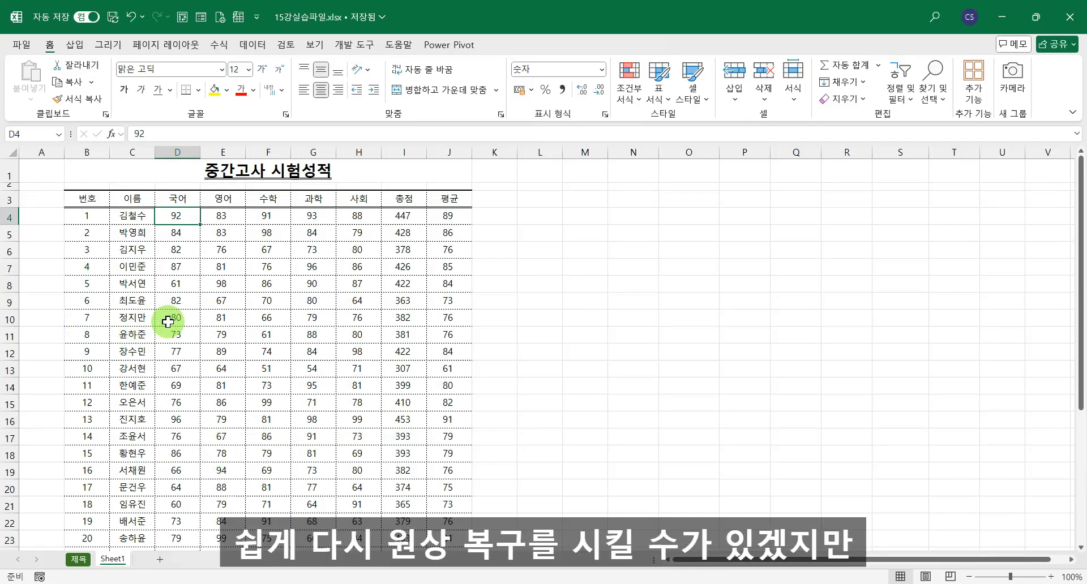
pyautogui.click(186, 315)
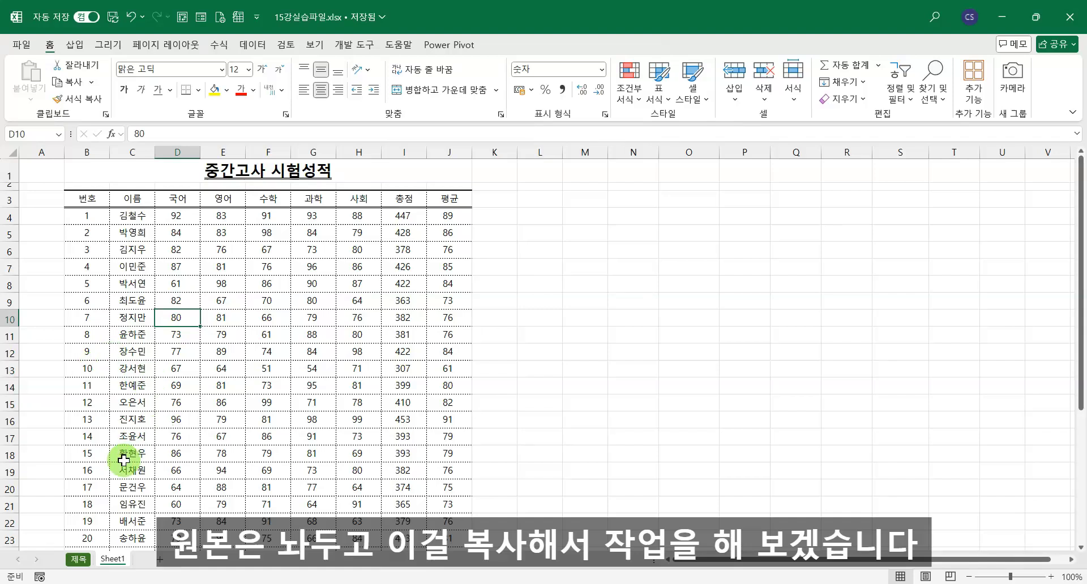
# - Rename Sheet1 as 중간고사성적(원본)
pyautogui.doubleClick(111, 559)
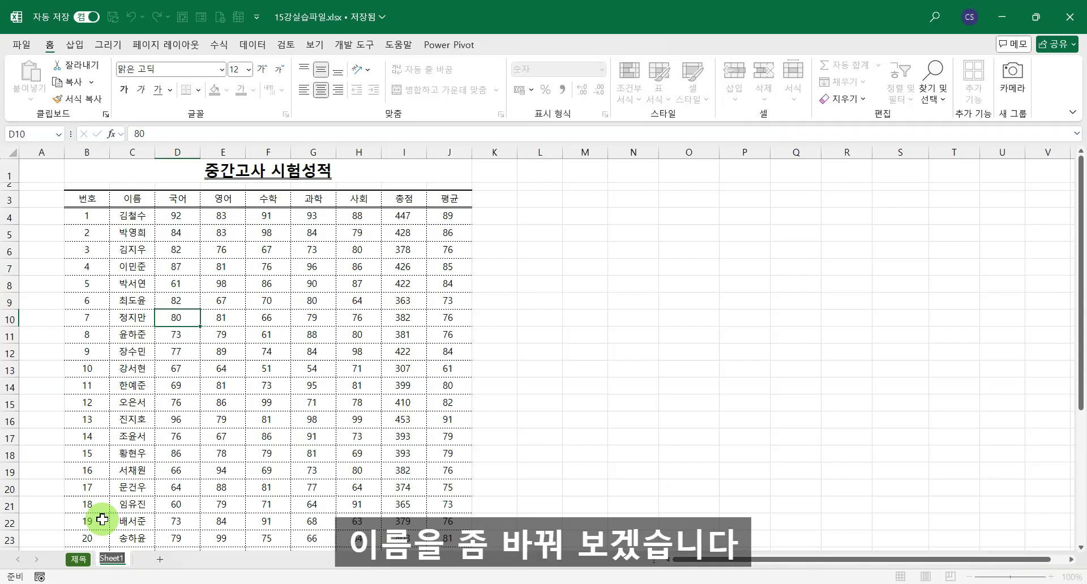
pyautogui.write('wn')
pyautogui.press('BackSpace')
pyautogui.press('BackSpace')
pyautogui.write('주')
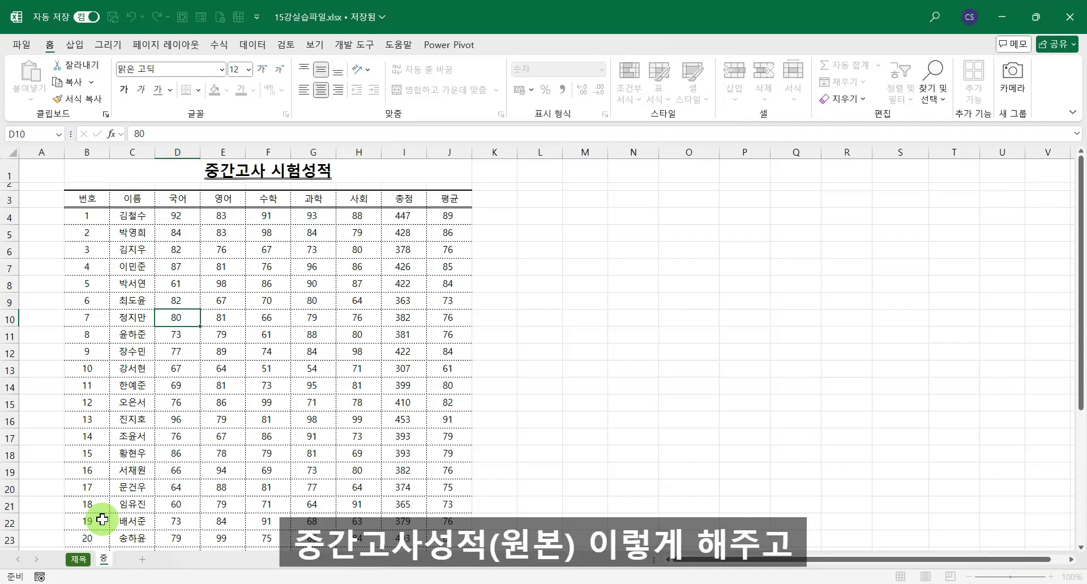
pyautogui.write('간고사성적')
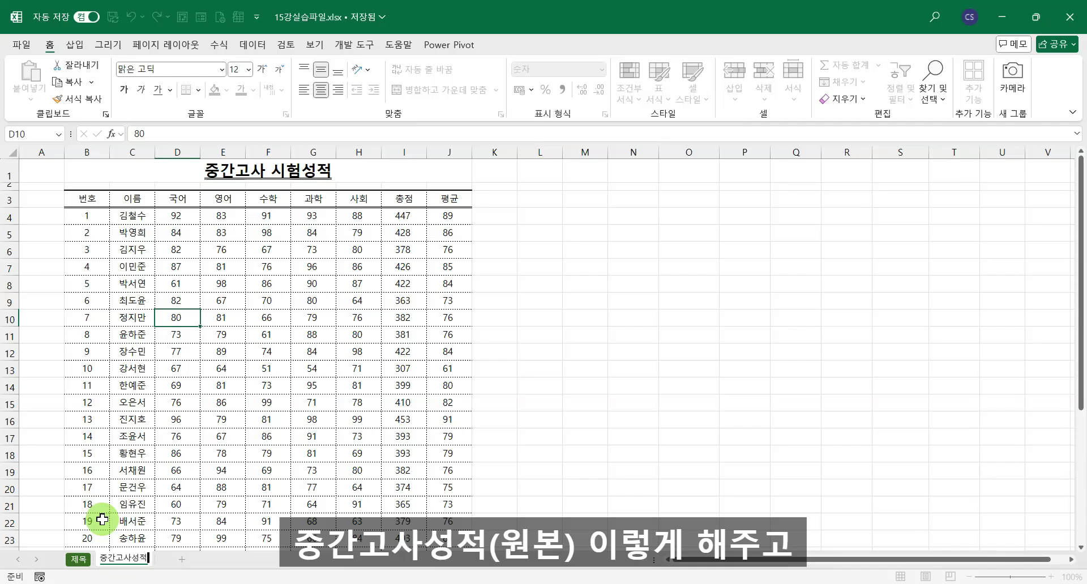
pyautogui.write('(원본)')
pyautogui.press('Return')
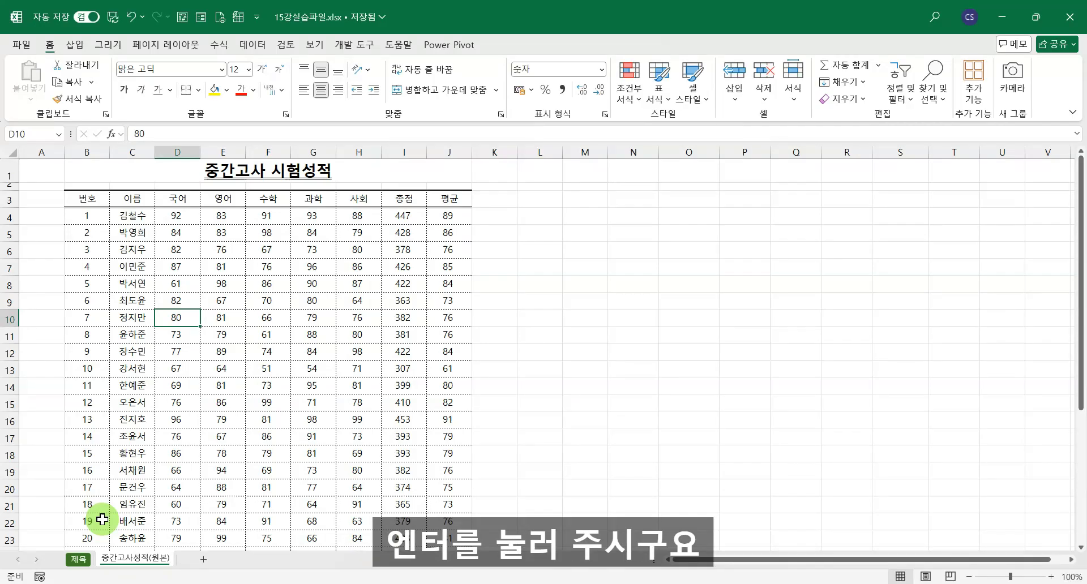
# - Create a copy of the 중간고사성적(원본) sheet at the end of the 15강실습파일.xlsx workbook
pyautogui.rightClick(134, 559)
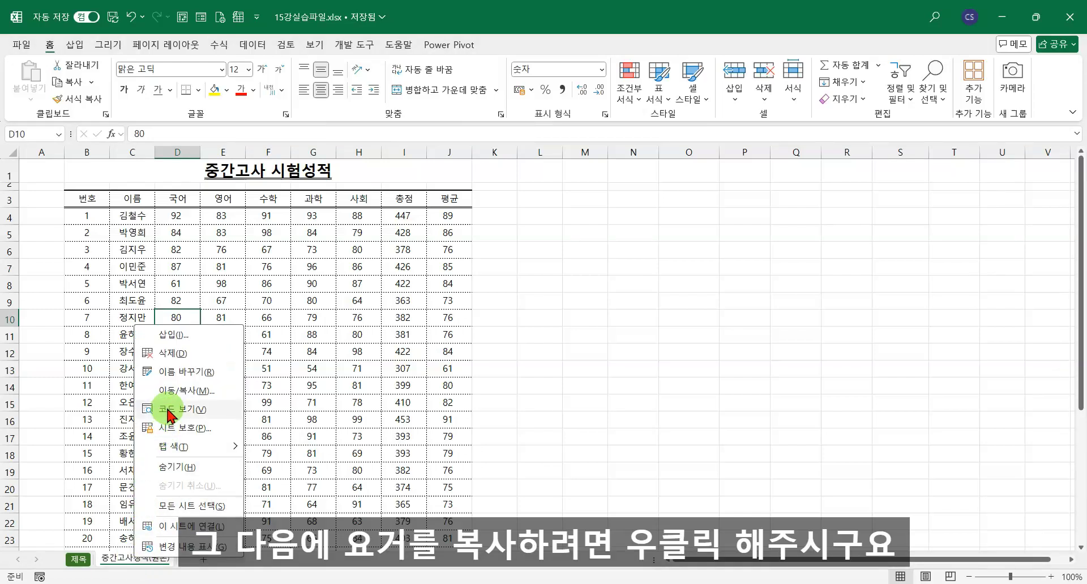
pyautogui.click(180, 391)
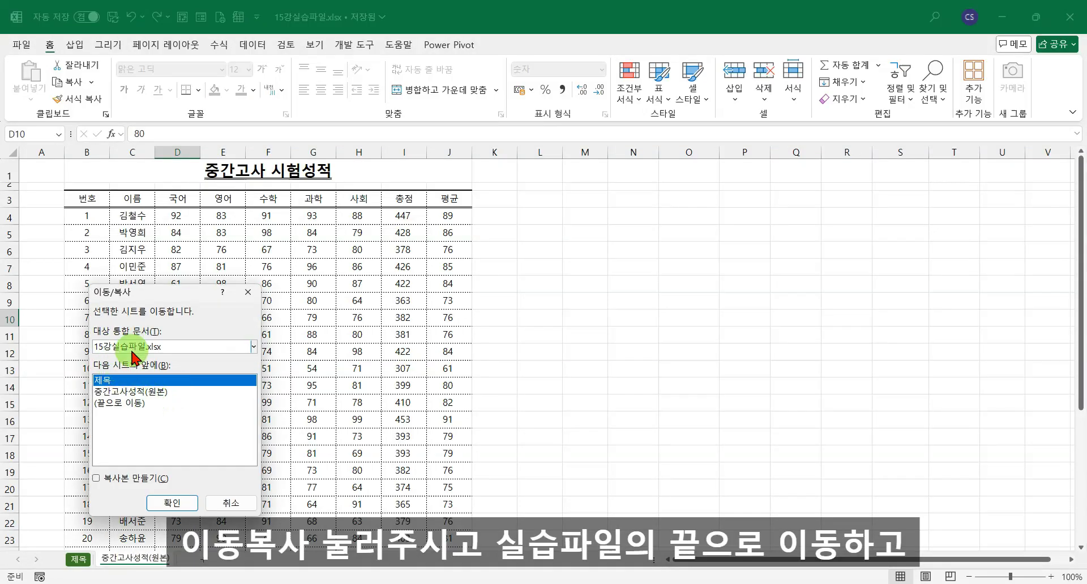
pyautogui.click(120, 406)
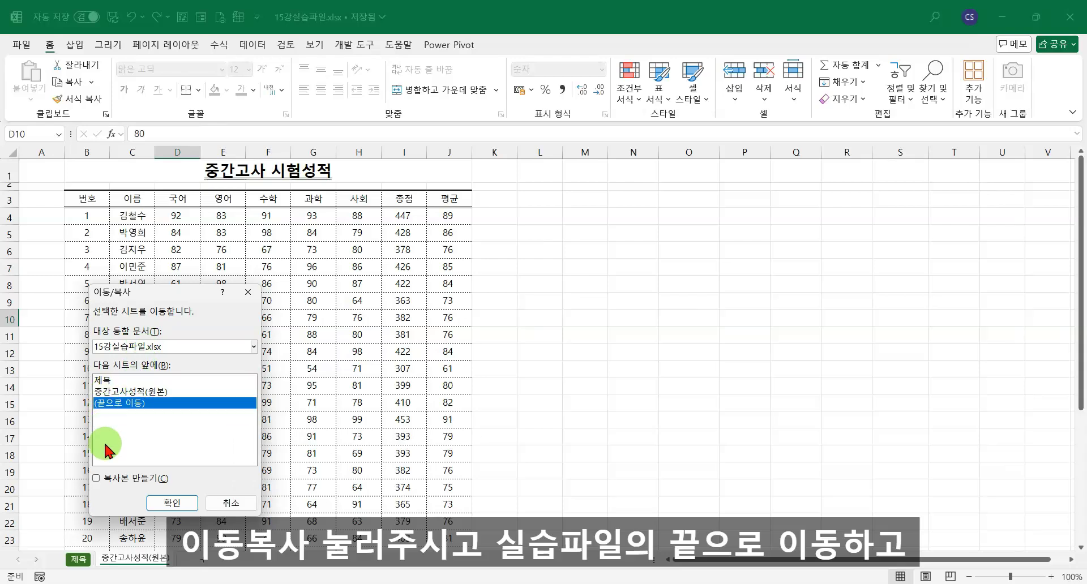
pyautogui.click(96, 478)
pyautogui.click(178, 505)
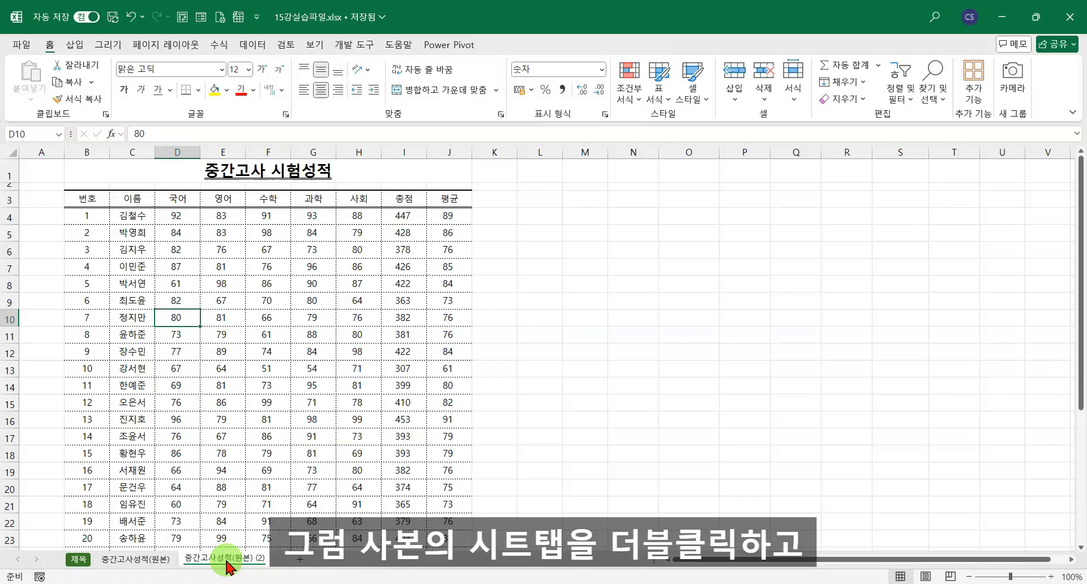
# - Rename the copied sheet as 중간고사성적(분석용), removing the trailing number
pyautogui.doubleClick(227, 559)
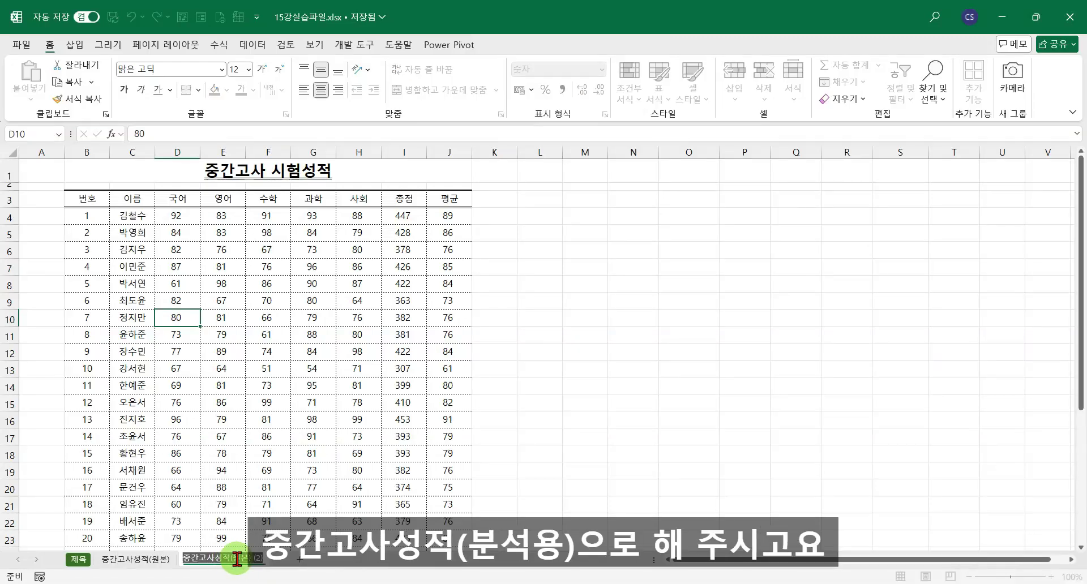
pyautogui.click(233, 559)
pyautogui.press('Delete')
pyautogui.press('Delete')
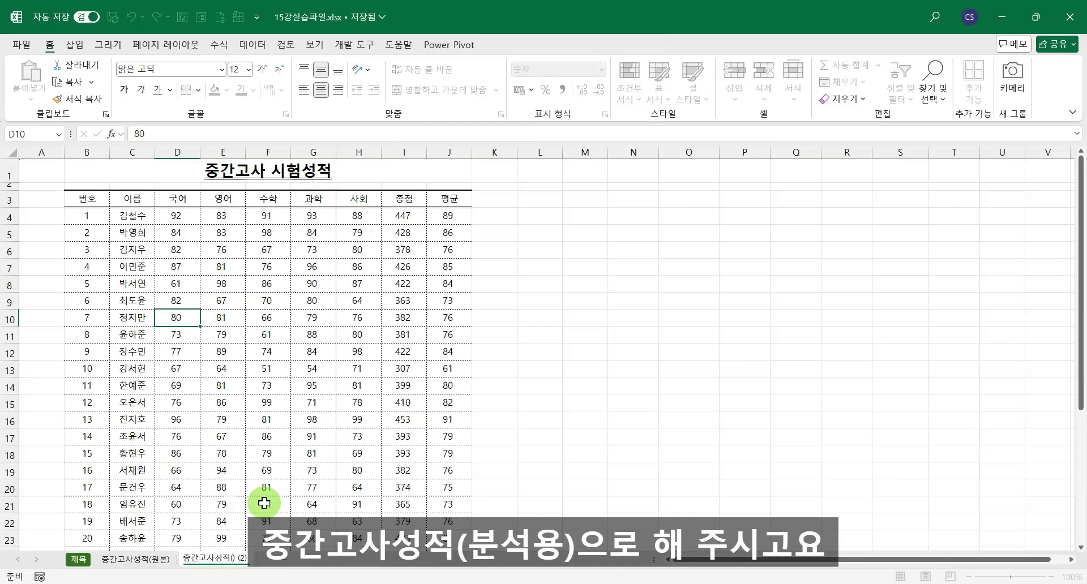
pyautogui.write('작어')
pyautogui.write('용')
pyautogui.press('BackSpace')
pyautogui.press('BackSpace')
pyautogui.press('BackSpace')
pyautogui.write('분석용')
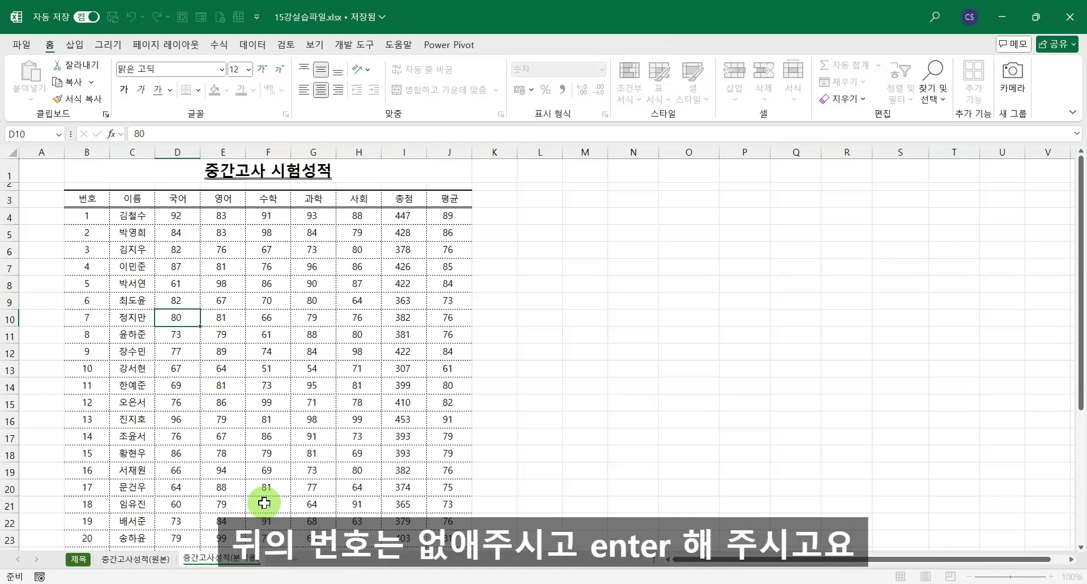
pyautogui.press('Return')
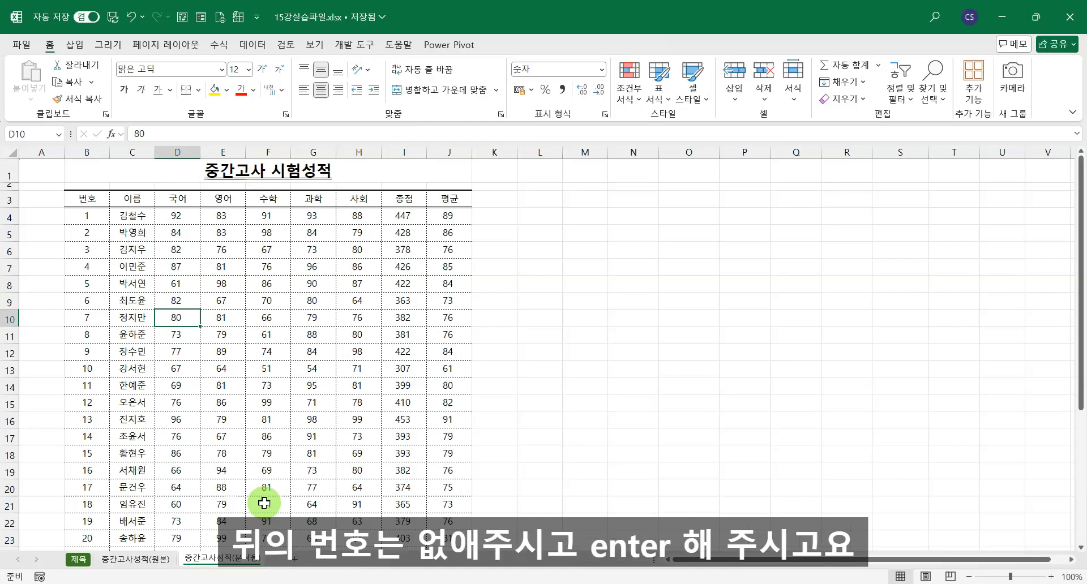
# - Compare the 중간고사성적(원본) sheet with its 분석용 copy and look through the copy's scores table
pyautogui.click(153, 567)
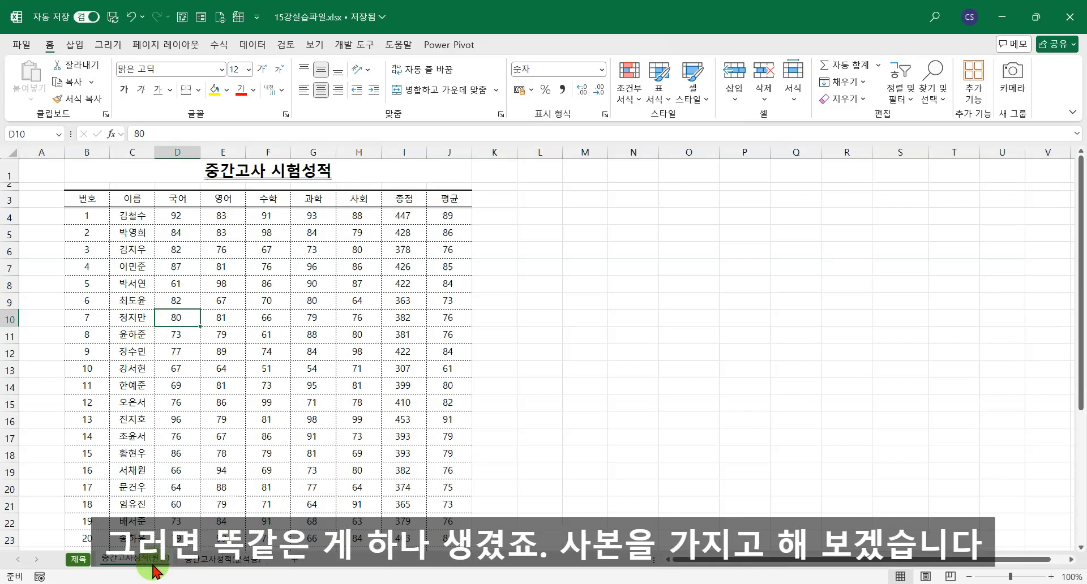
pyautogui.click(217, 567)
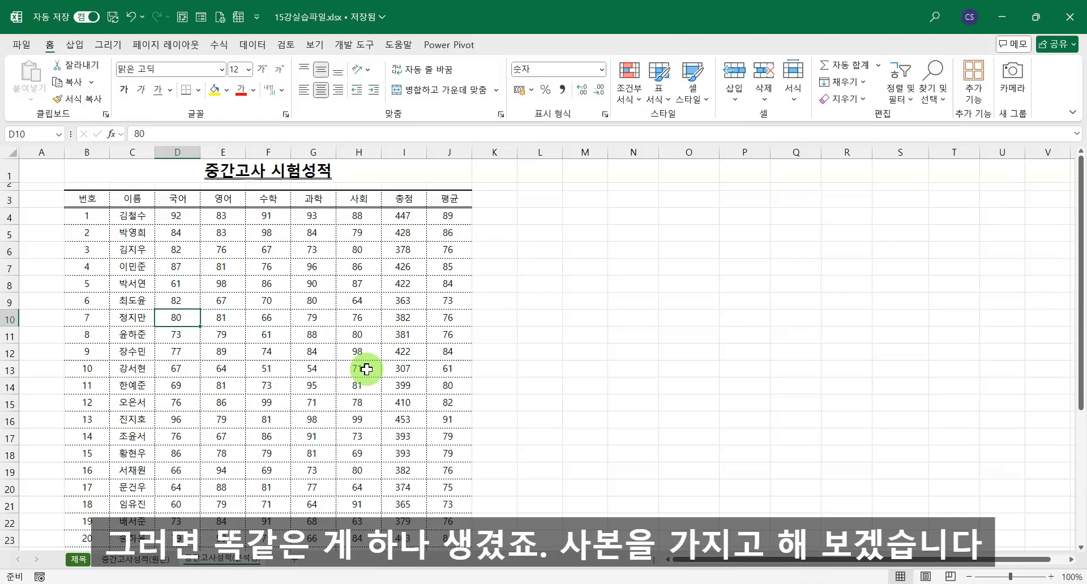
pyautogui.scroll(-2, 345, 343)
pyautogui.scroll(2, 294, 340)
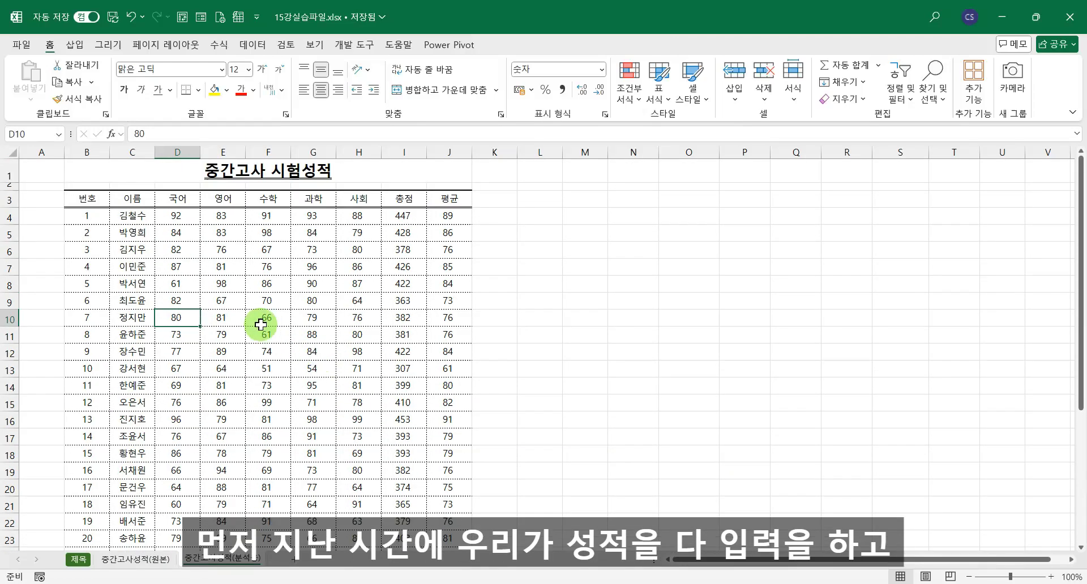
pyautogui.scroll(-4, 261, 326)
pyautogui.scroll(4, 262, 331)
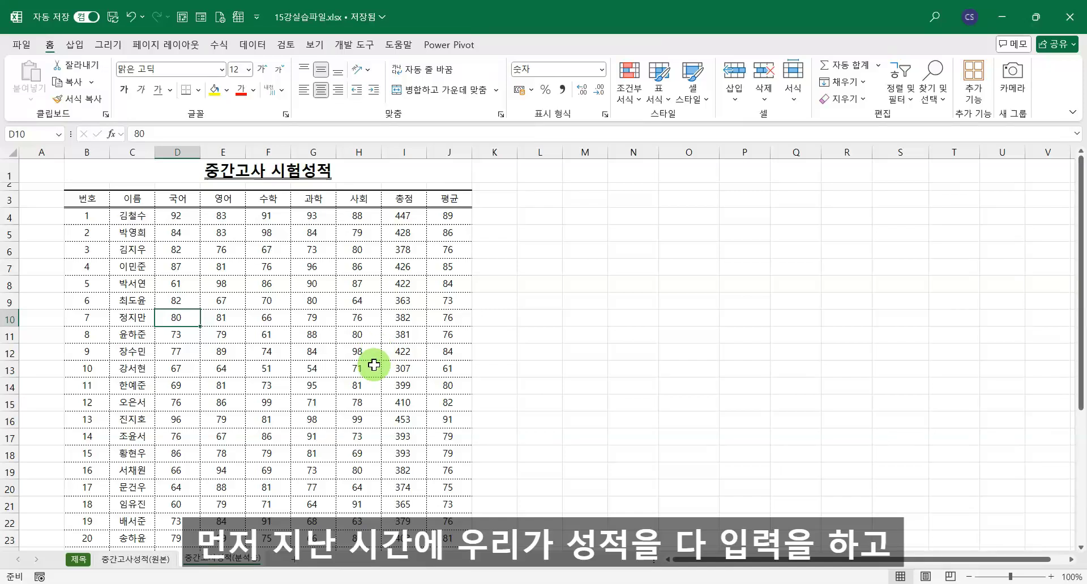
pyautogui.scroll(-4, 371, 365)
pyautogui.scroll(3, 357, 364)
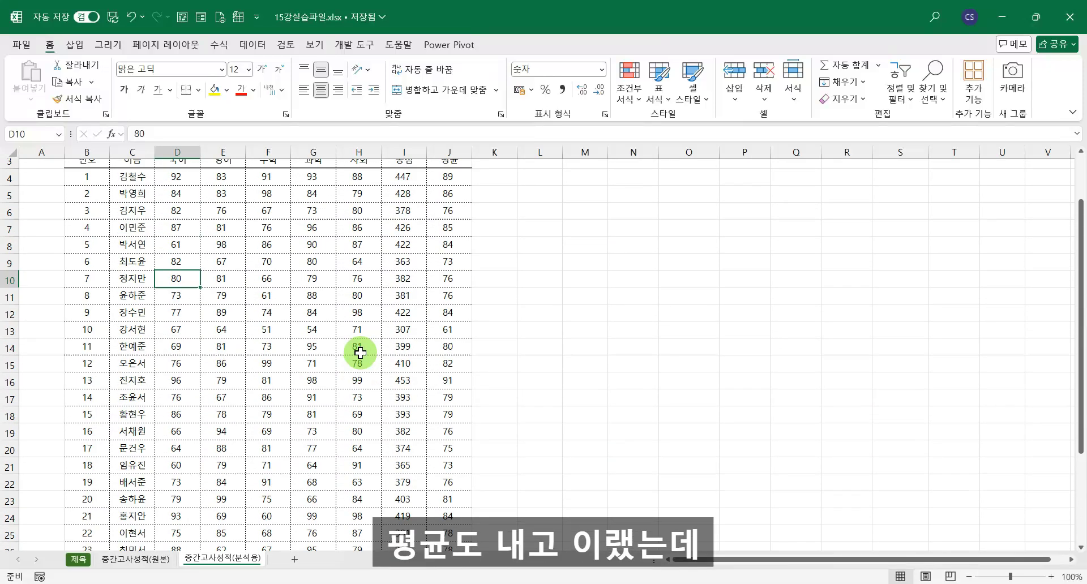
pyautogui.scroll(1, 456, 330)
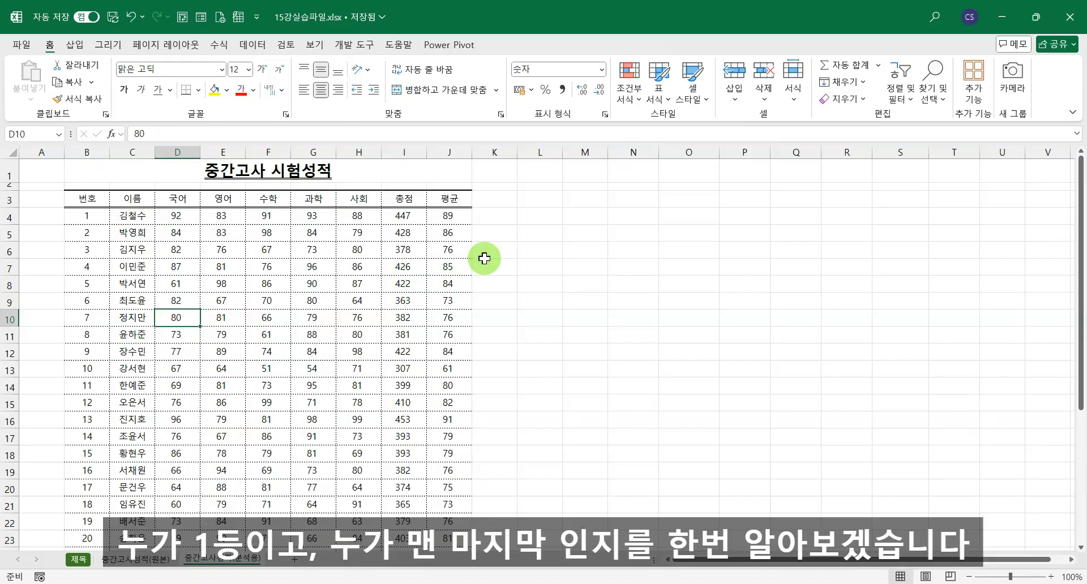
# - Add the header 순위 in cell K3, next to the 평균 column of the scores table
pyautogui.click(499, 202)
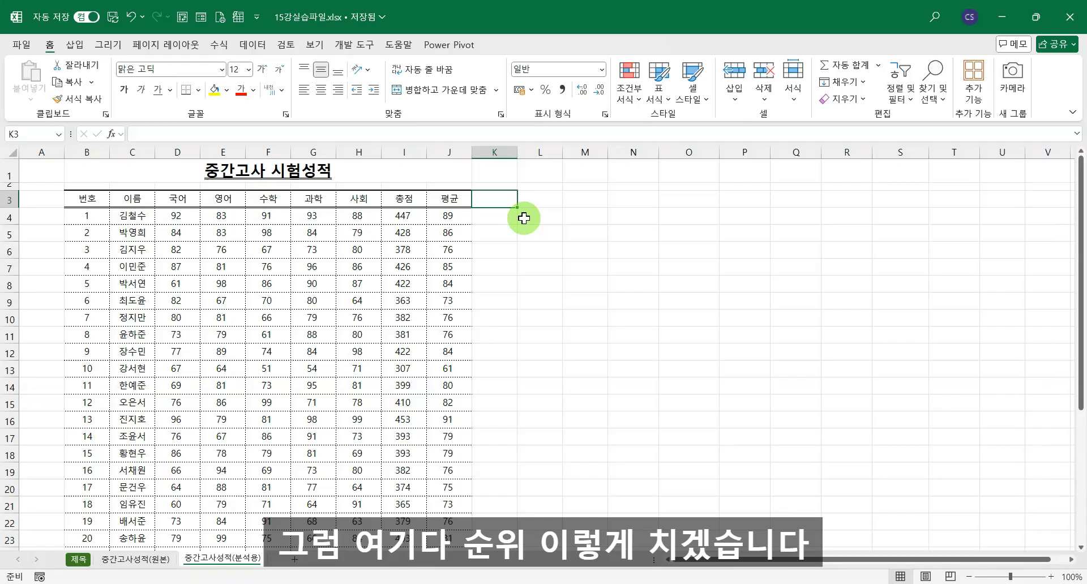
pyautogui.write('순위')
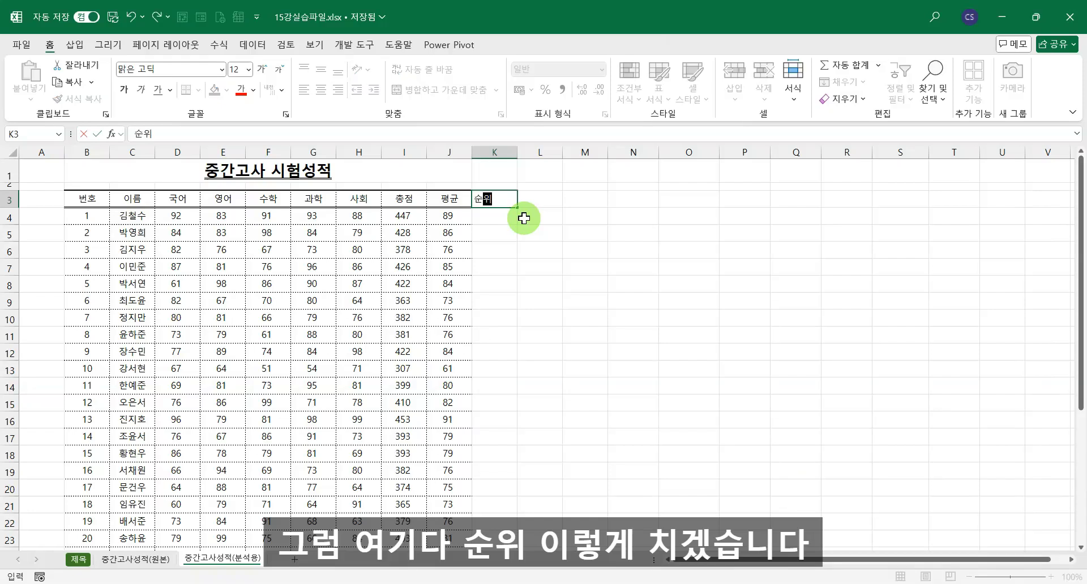
pyautogui.press('Return')
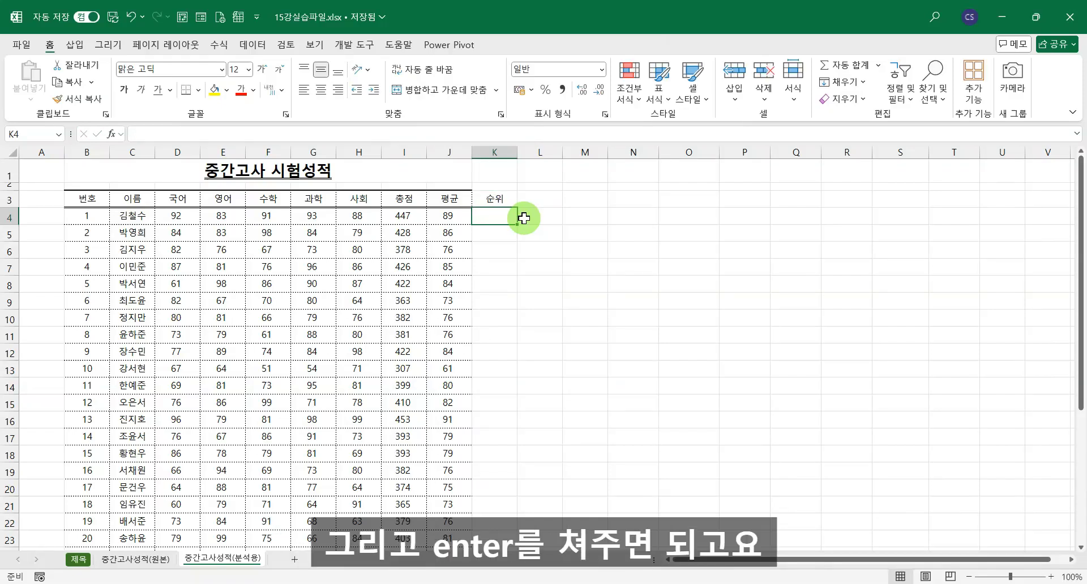
# - Copy the formatting of the 평균 header in J3 to the 순위 header in K3
pyautogui.click(496, 199)
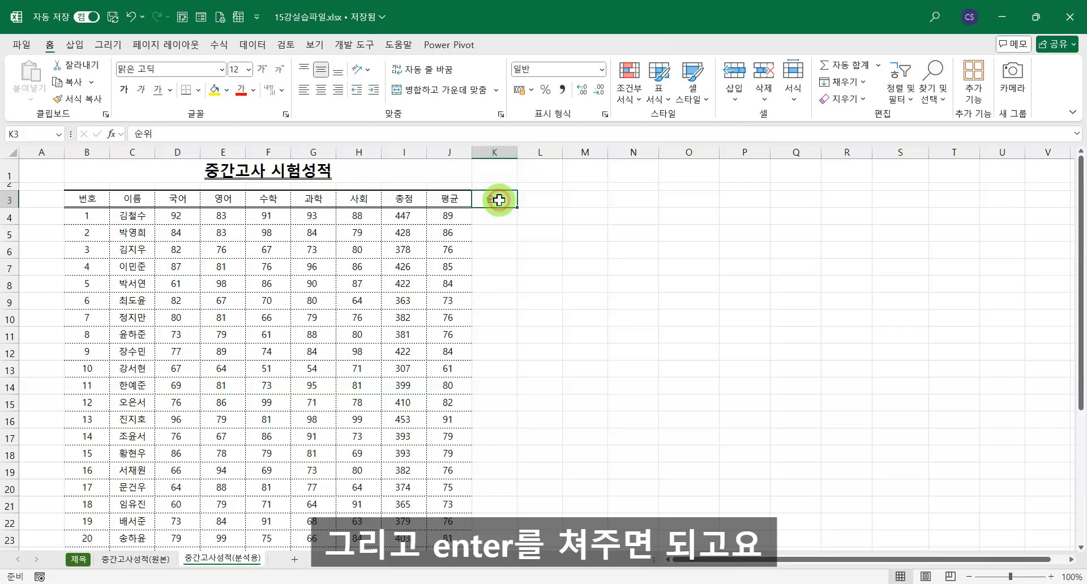
pyautogui.click(456, 202)
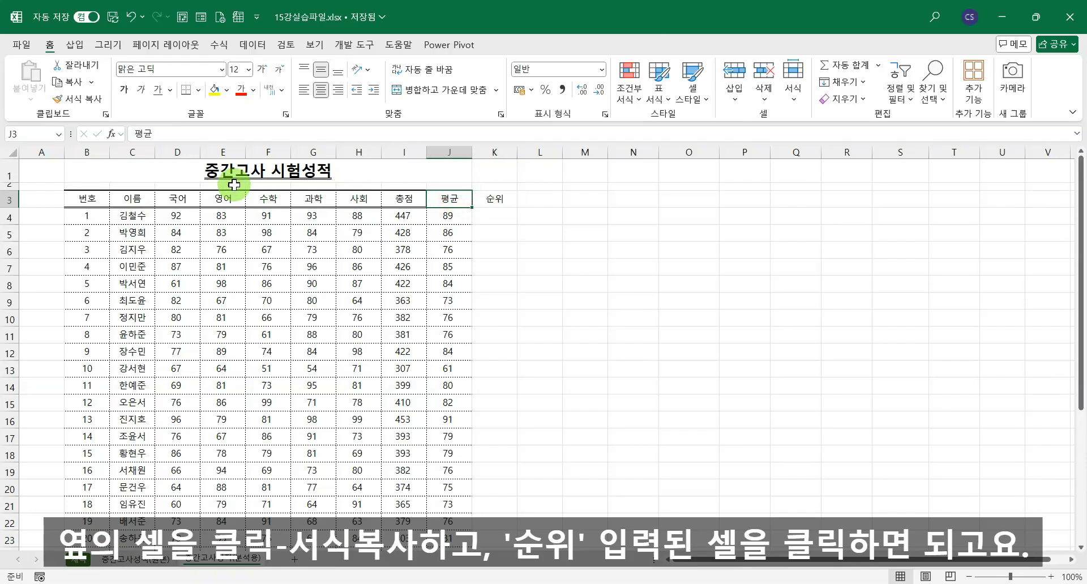
pyautogui.click(89, 99)
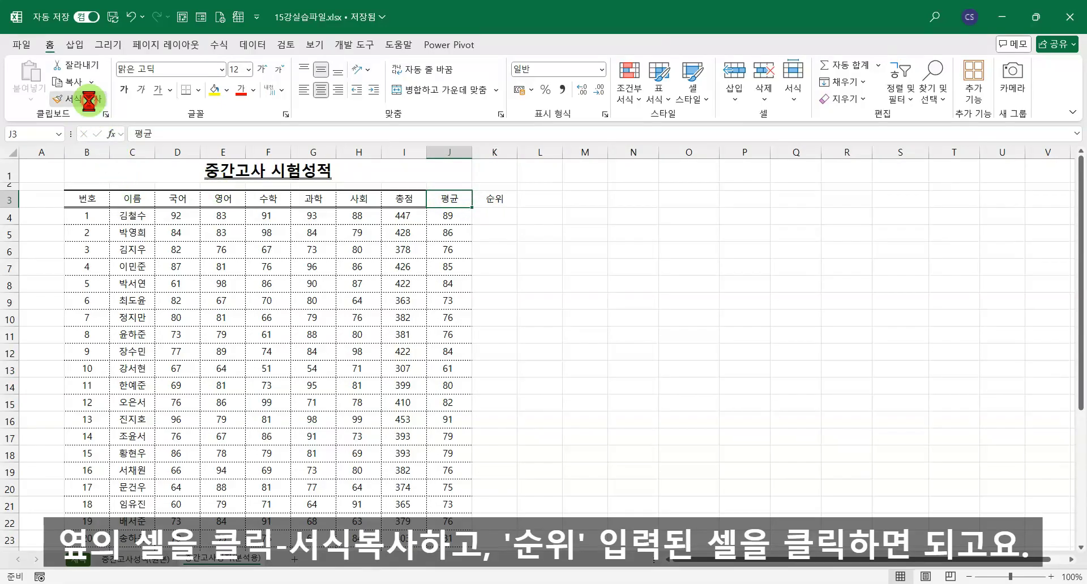
pyautogui.click(493, 202)
pyautogui.click(598, 230)
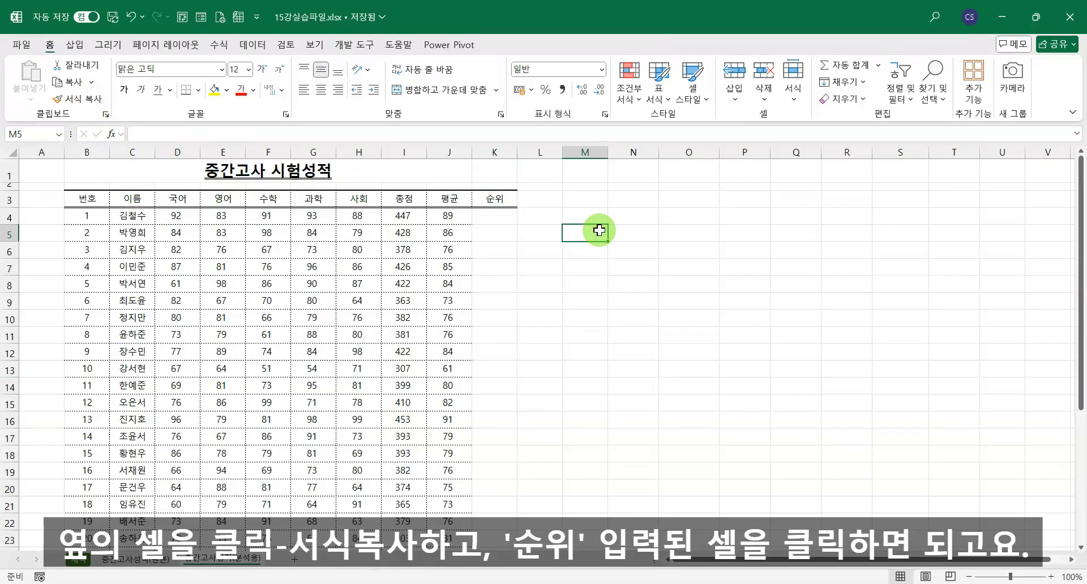
# - Begin a formula in K4 with =rank to list the available ranking functions
pyautogui.click(504, 218)
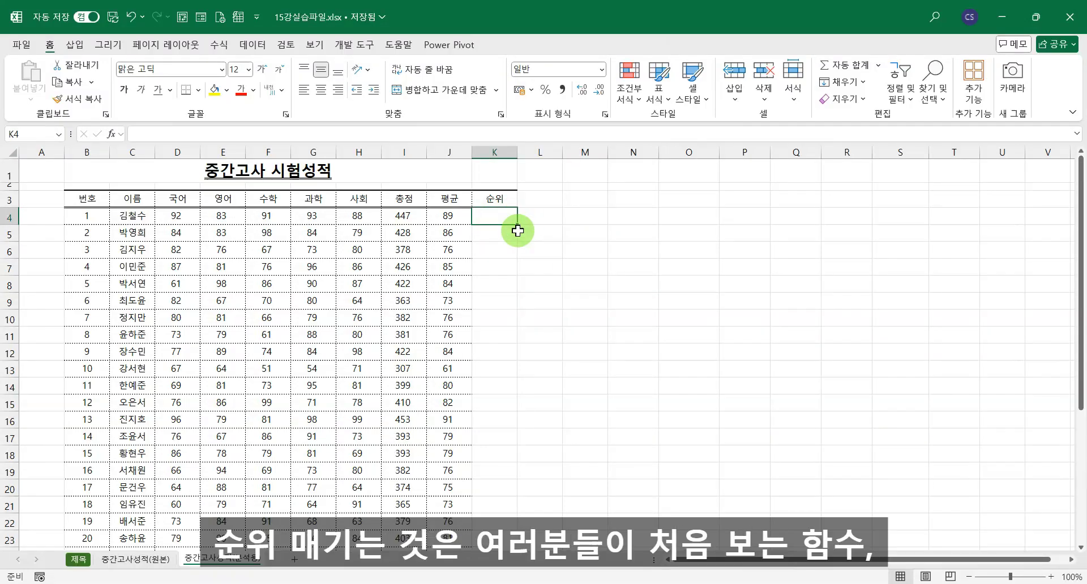
pyautogui.write('=')
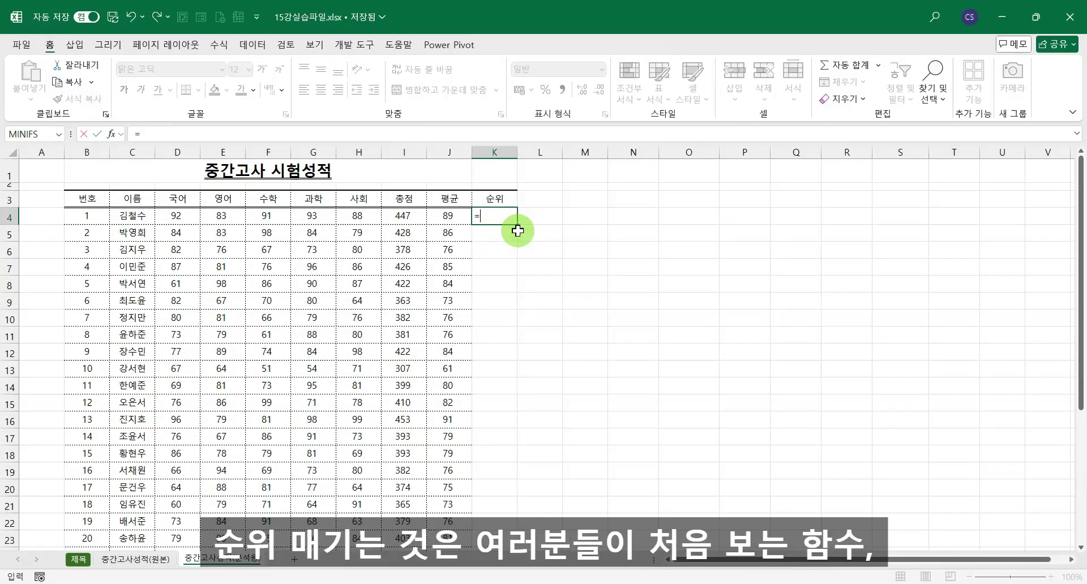
pyautogui.write('ㄱ')
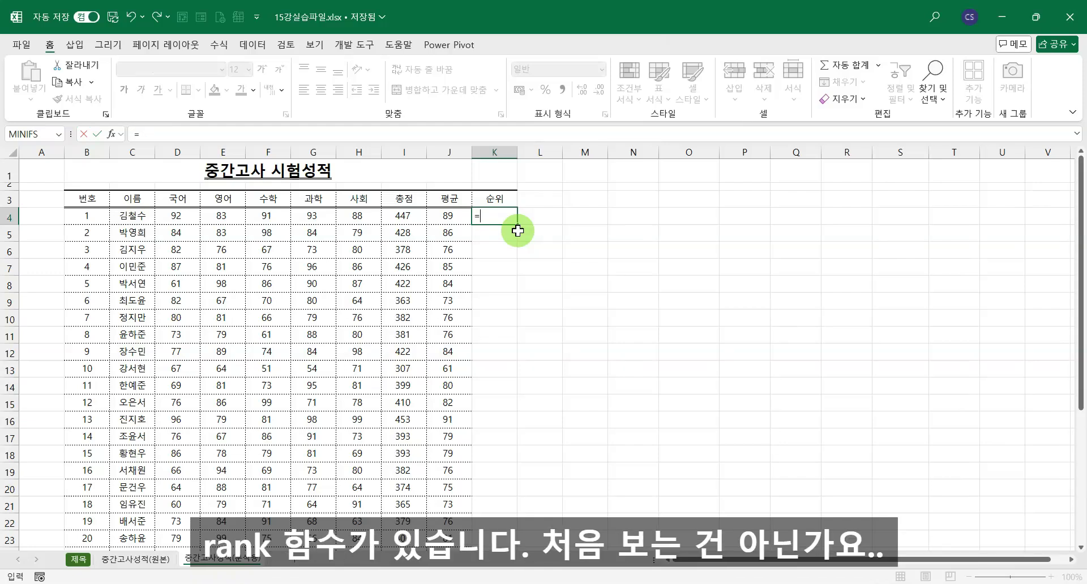
pyautogui.write('a')
pyautogui.press('BackSpace')
pyautogui.write('rank')
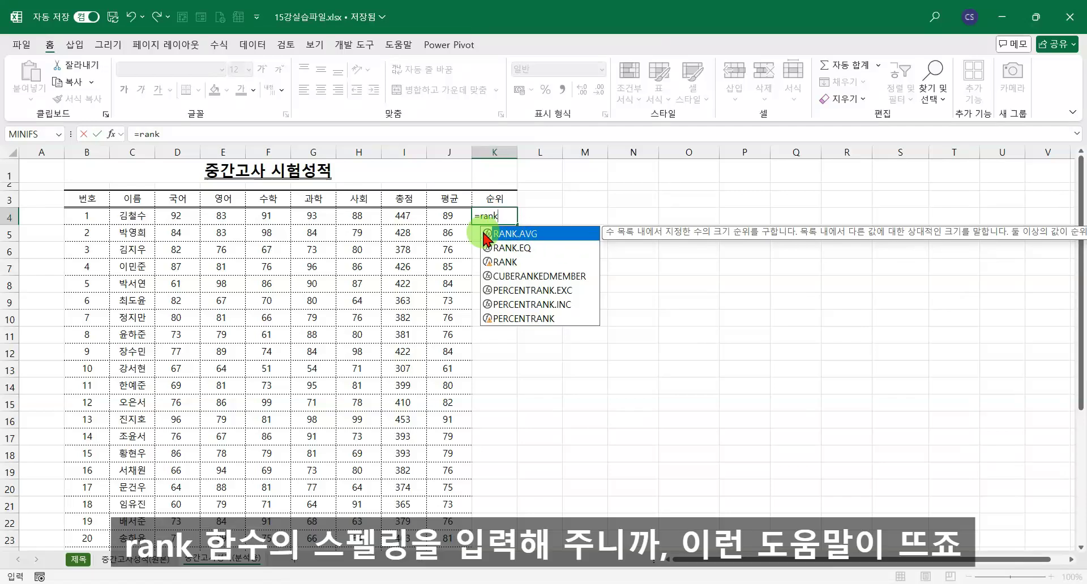
# - Choose RANK.EQ among the suggested ranking functions after comparing their descriptions, and open its function arguments
pyautogui.moveTo(691, 234); pyautogui.dragTo(546, 182)
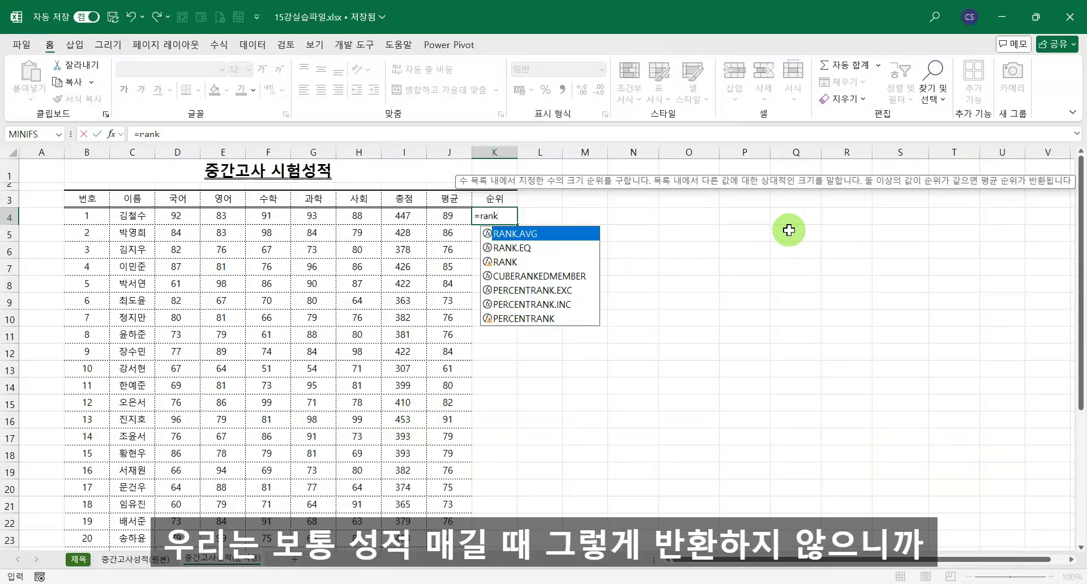
pyautogui.press('Down')
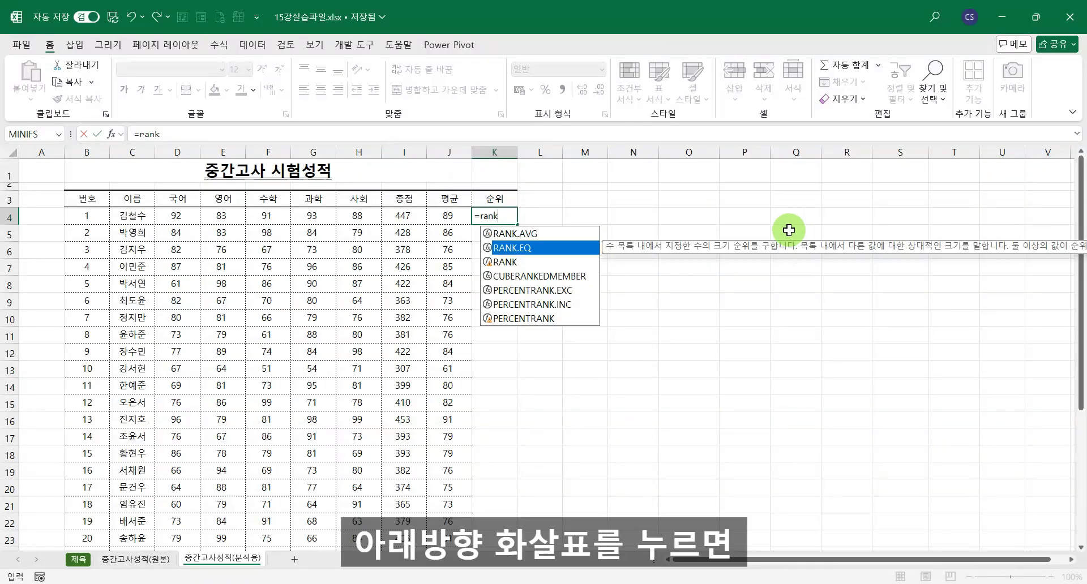
pyautogui.moveTo(864, 248); pyautogui.dragTo(601, 186)
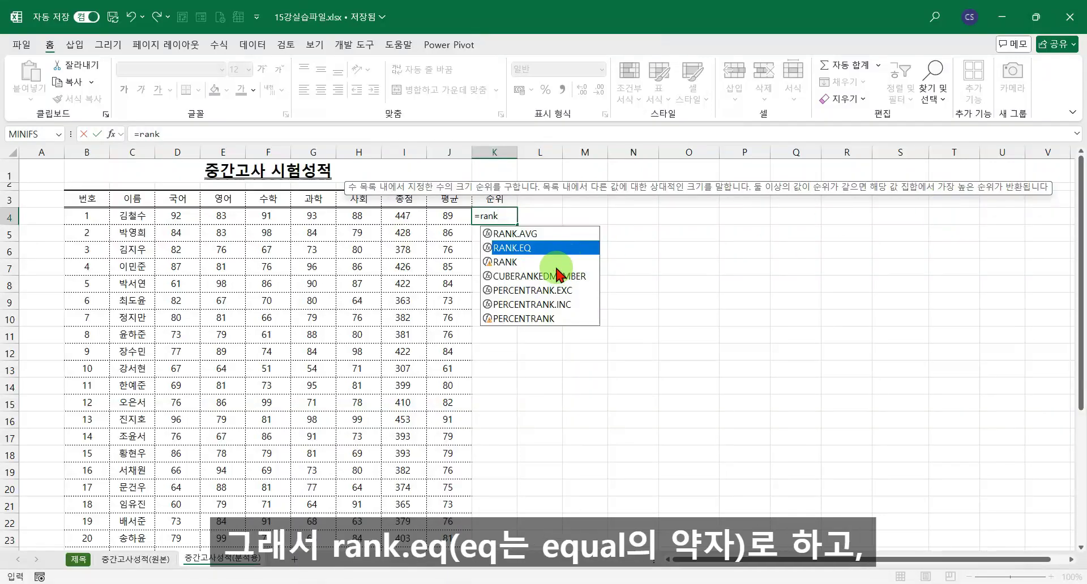
pyautogui.press('Down')
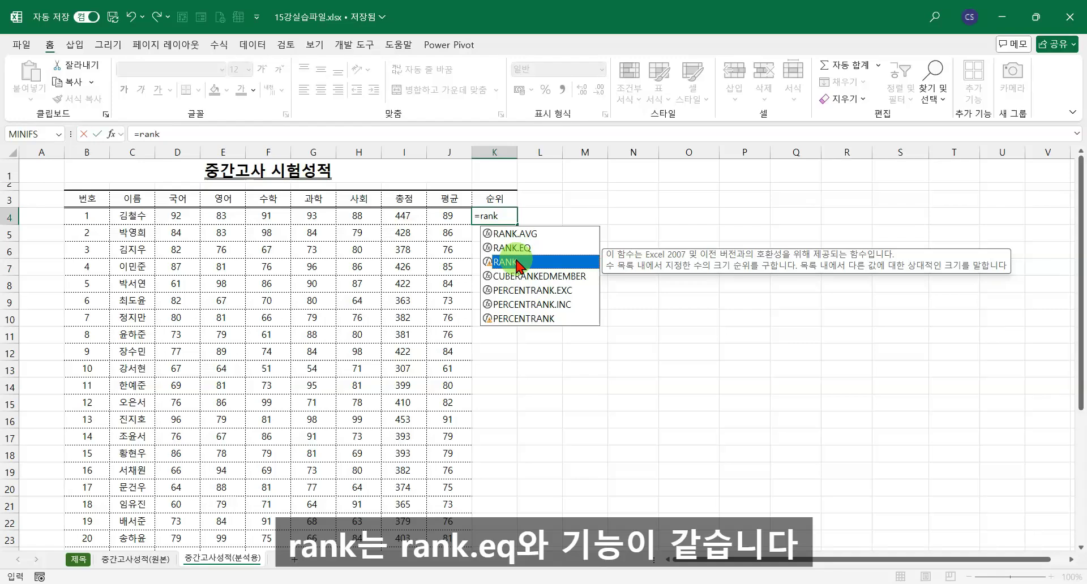
pyautogui.click(516, 249)
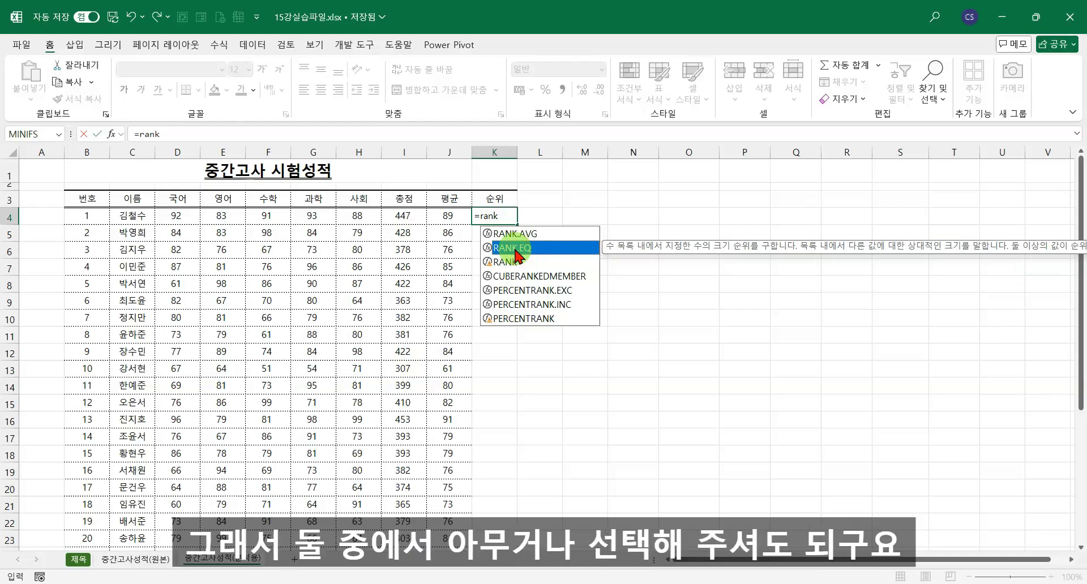
pyautogui.press('Tab')
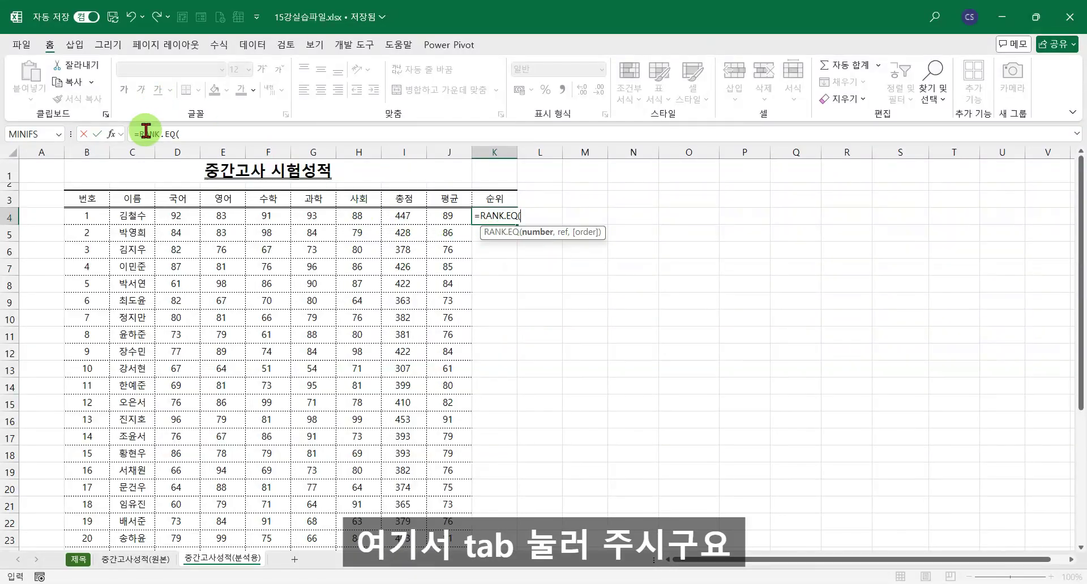
pyautogui.click(112, 135)
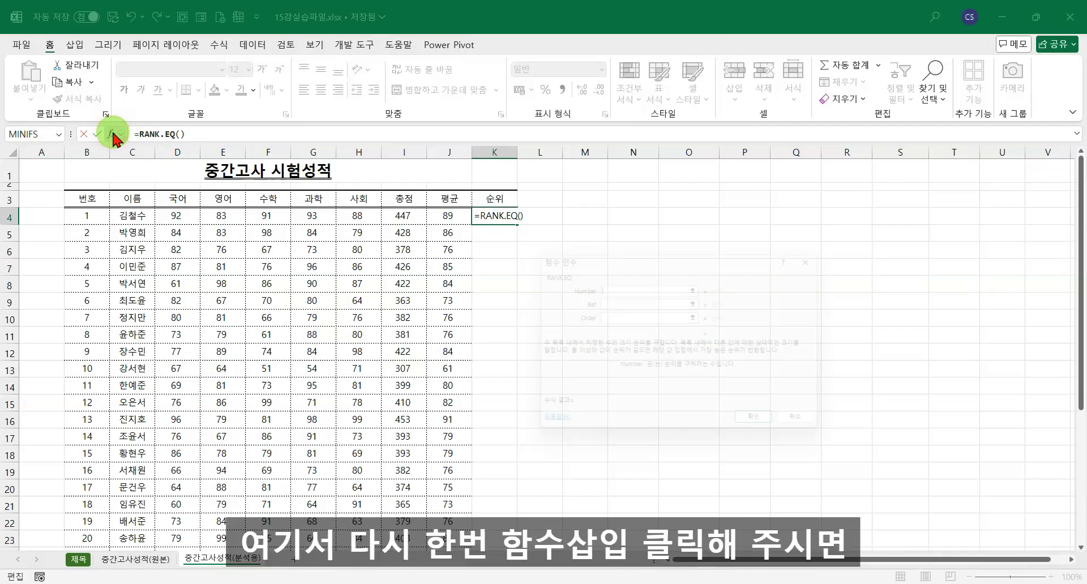
pyautogui.moveTo(727, 252); pyautogui.dragTo(777, 184)
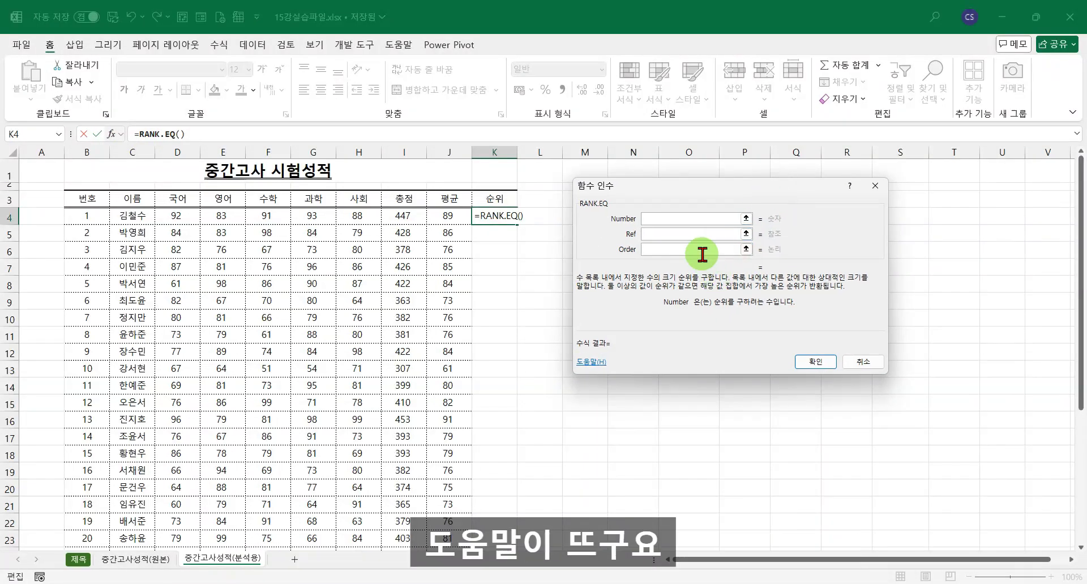
# - Look through the online help page for RANK.EQ, covering its description, syntax and examples, and close it
pyautogui.click(591, 364)
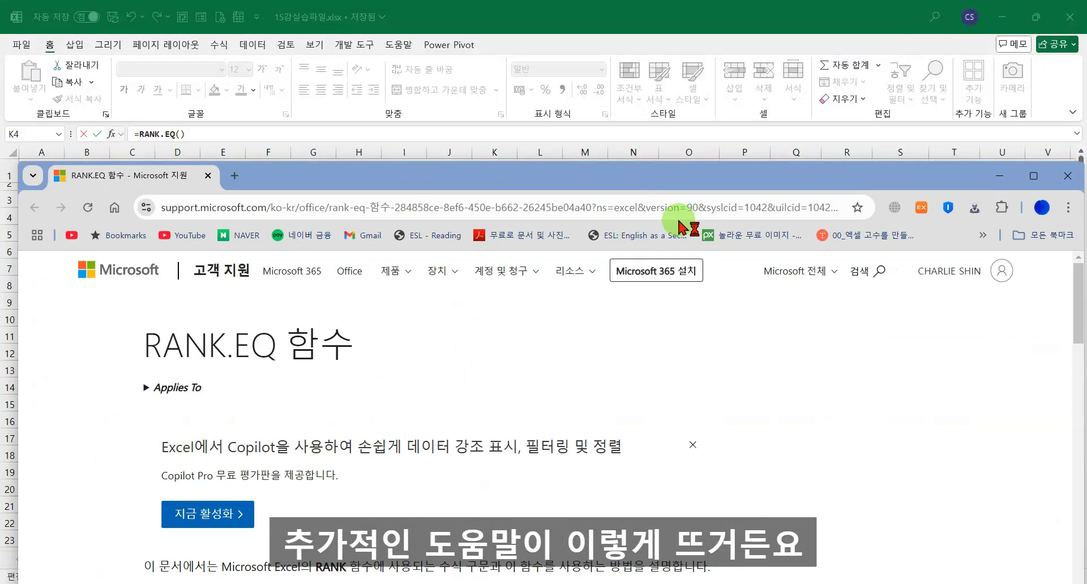
pyautogui.moveTo(619, 182); pyautogui.dragTo(609, 75)
pyautogui.scroll(-6, 493, 368)
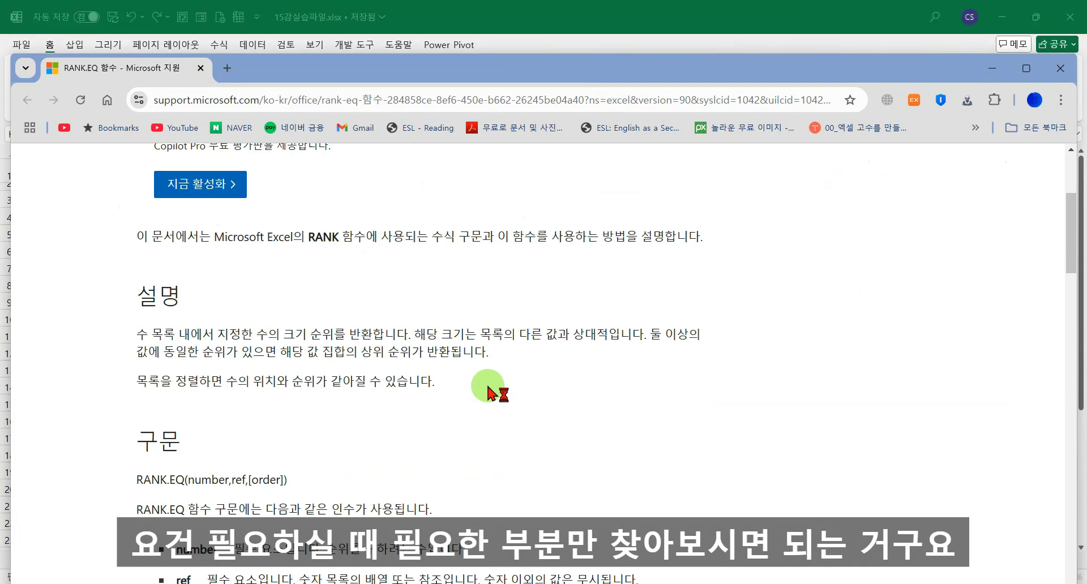
pyautogui.scroll(-15, 483, 391)
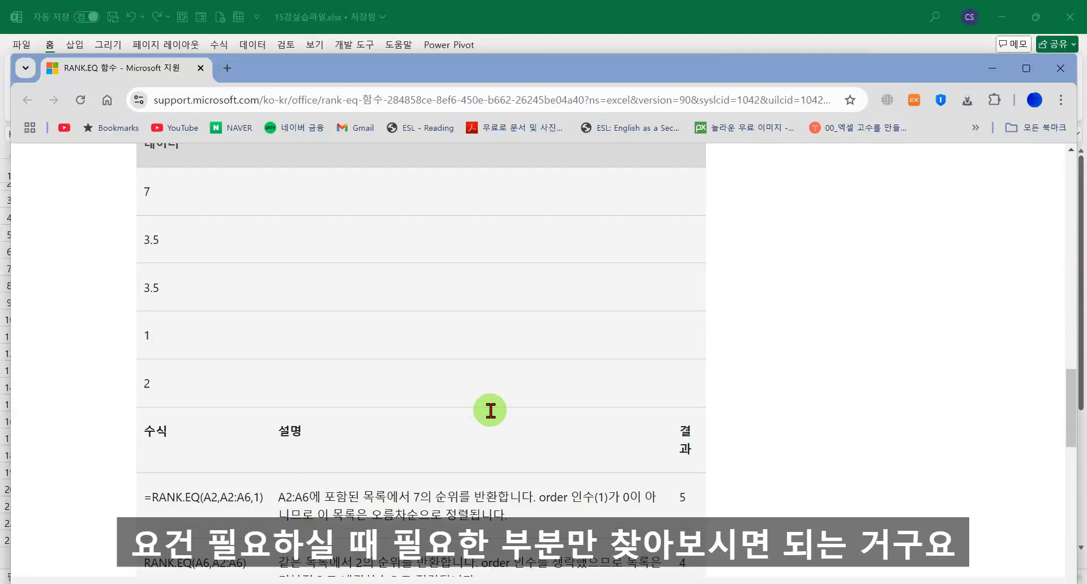
pyautogui.scroll(10, 482, 383)
pyautogui.scroll(-4, 483, 362)
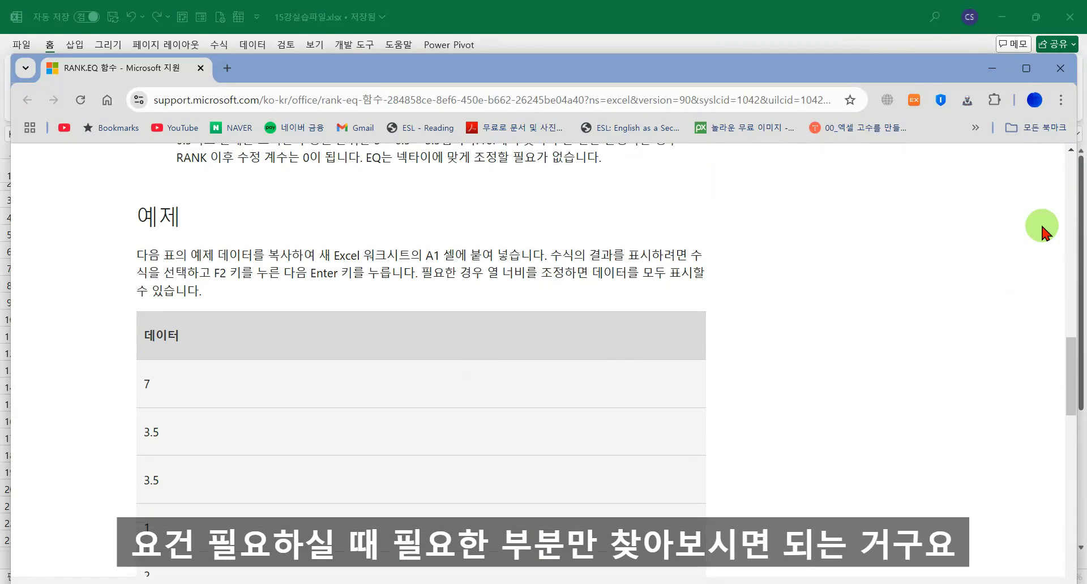
pyautogui.scroll(-5, 636, 379)
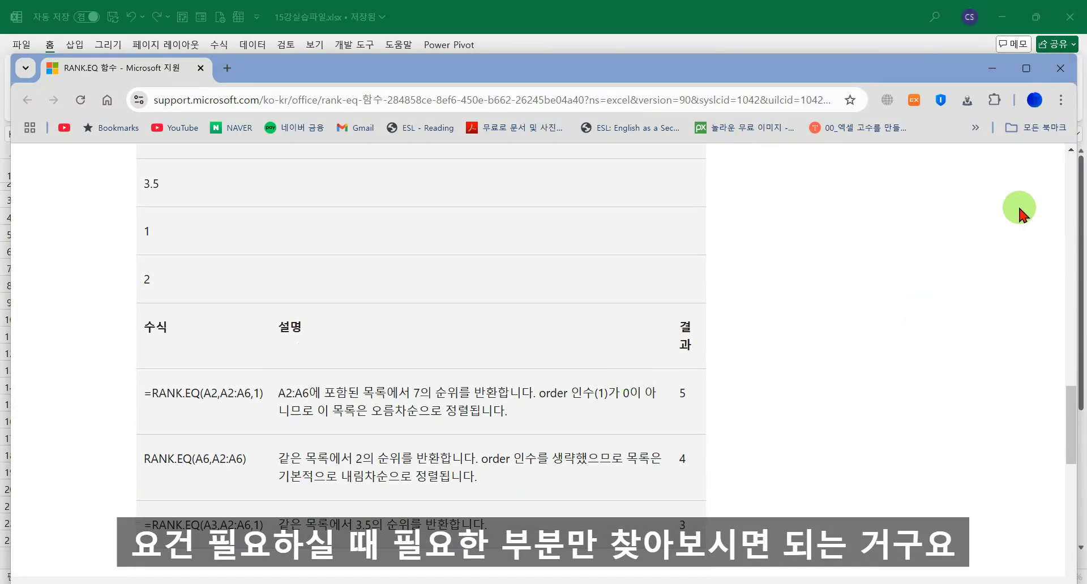
pyautogui.click(1059, 68)
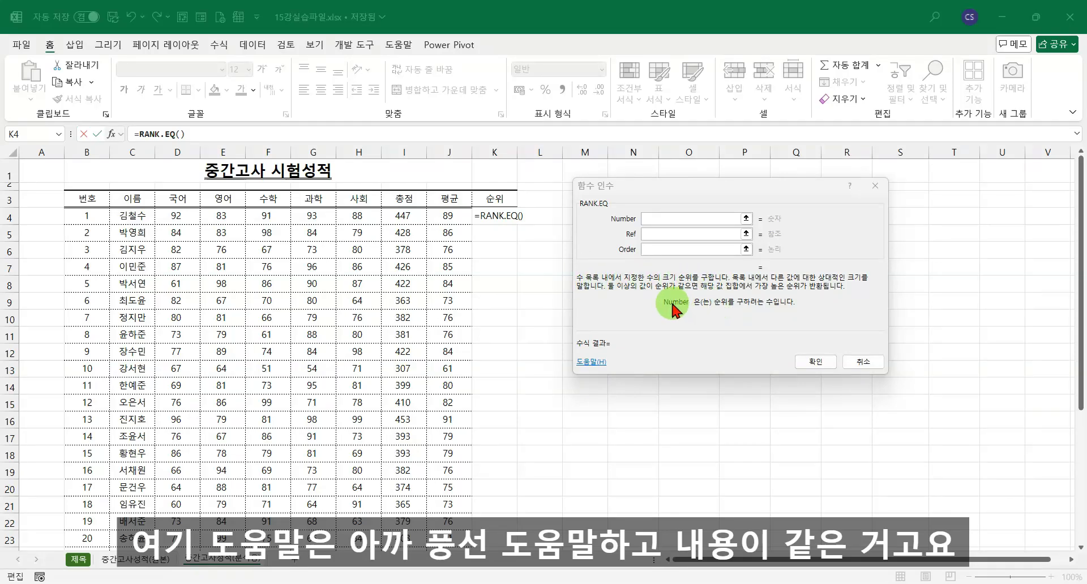
# - Set Number to J4 and Ref to J4:J33 for RANK.EQ, leave Order empty, and confirm the formula
pyautogui.click(657, 216)
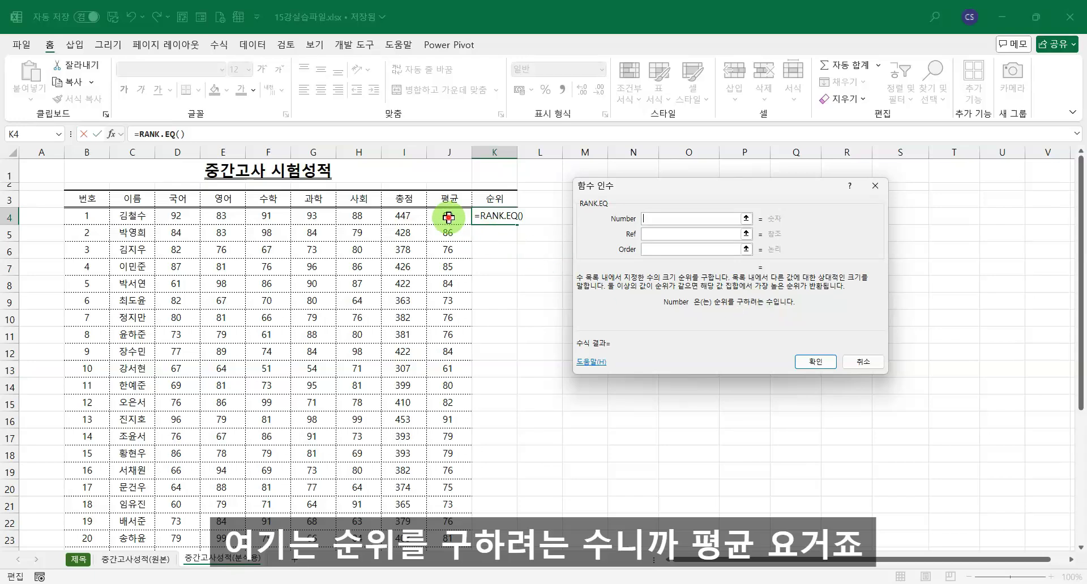
pyautogui.click(652, 239)
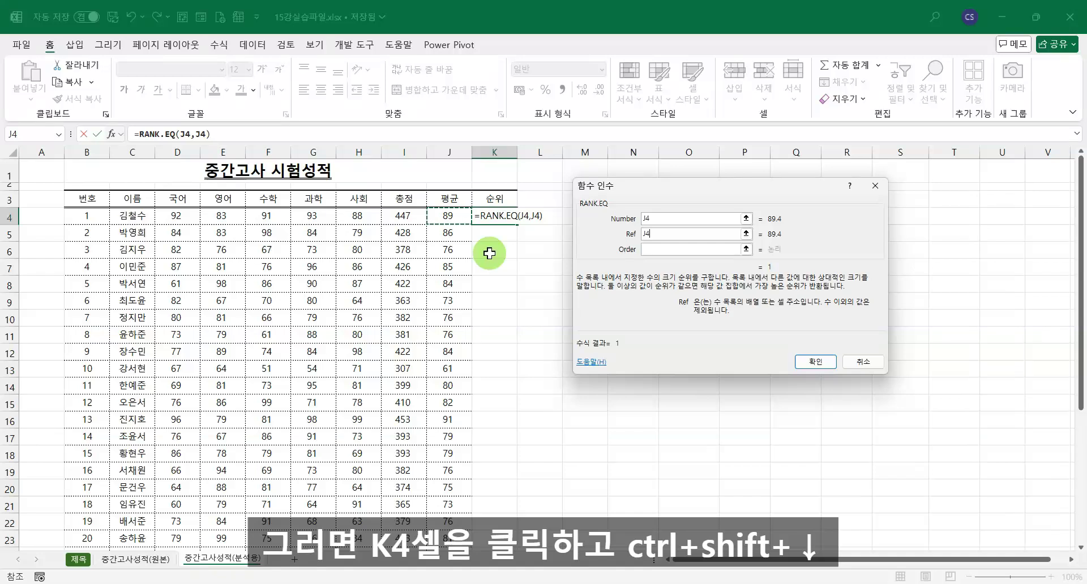
pyautogui.hotkey('ctrl', 'shift', 'Down')
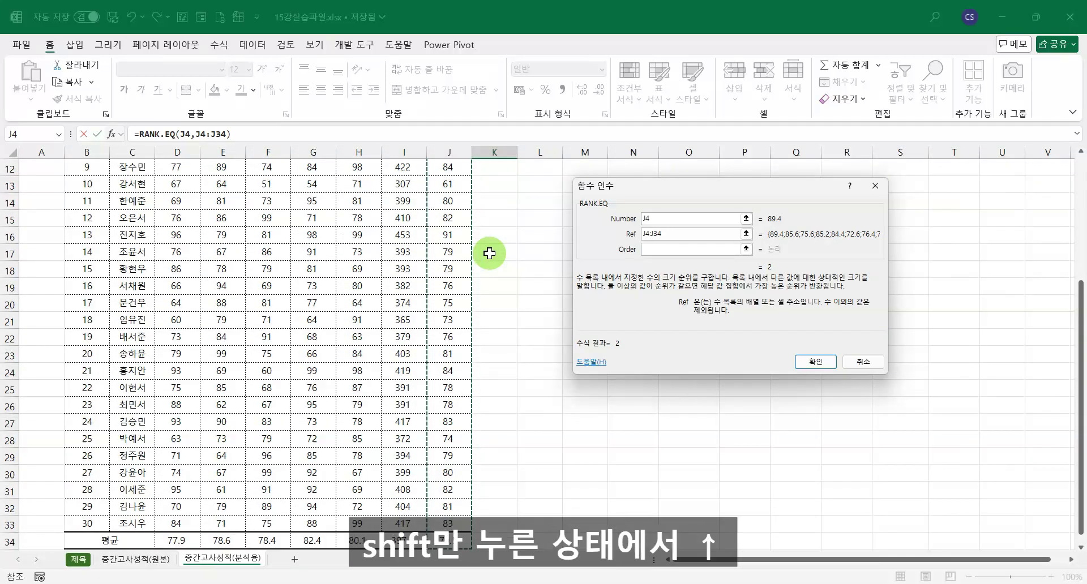
pyautogui.hotkey('shift', 'Up')
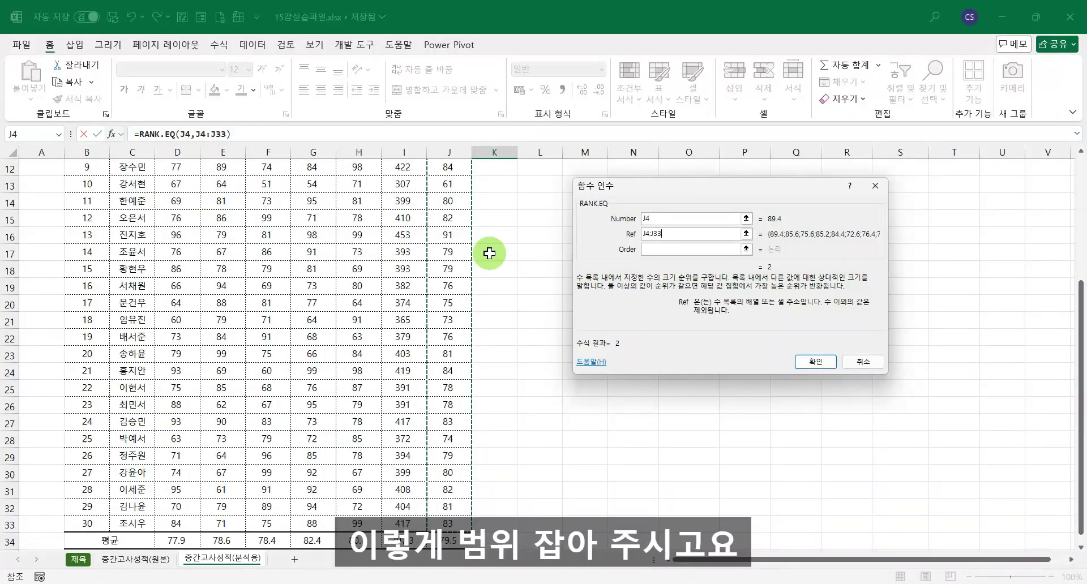
pyautogui.click(665, 251)
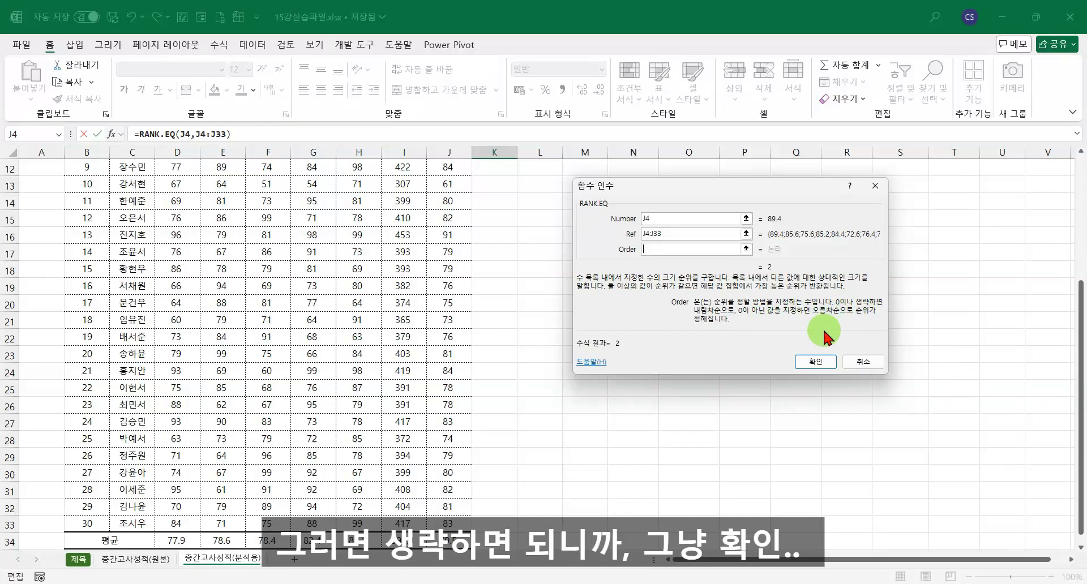
pyautogui.click(817, 362)
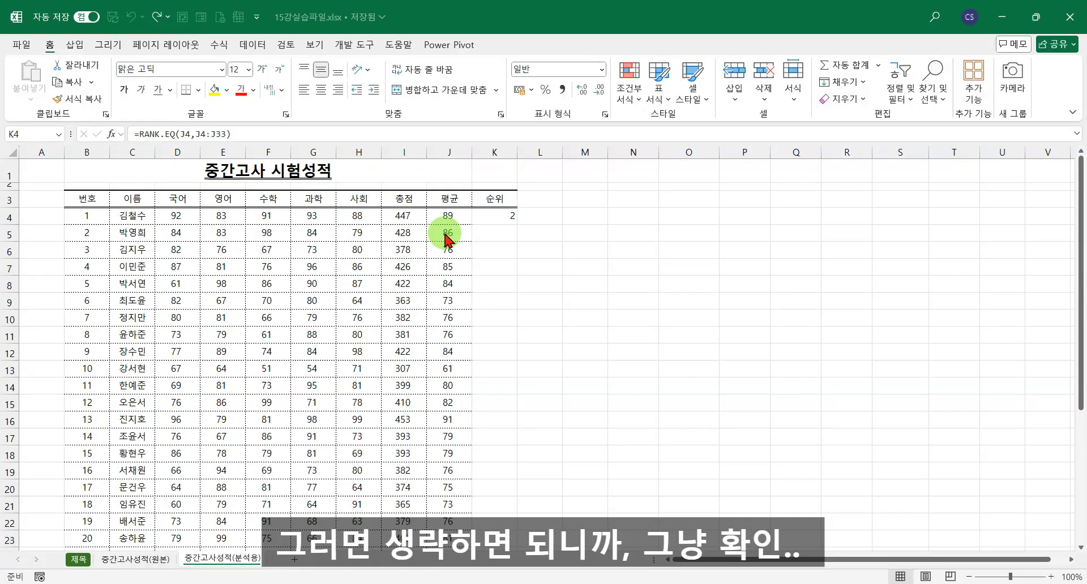
# - Check the cell references in K4's ranking formula and fill it down the 순위 column to K33
pyautogui.click(488, 221)
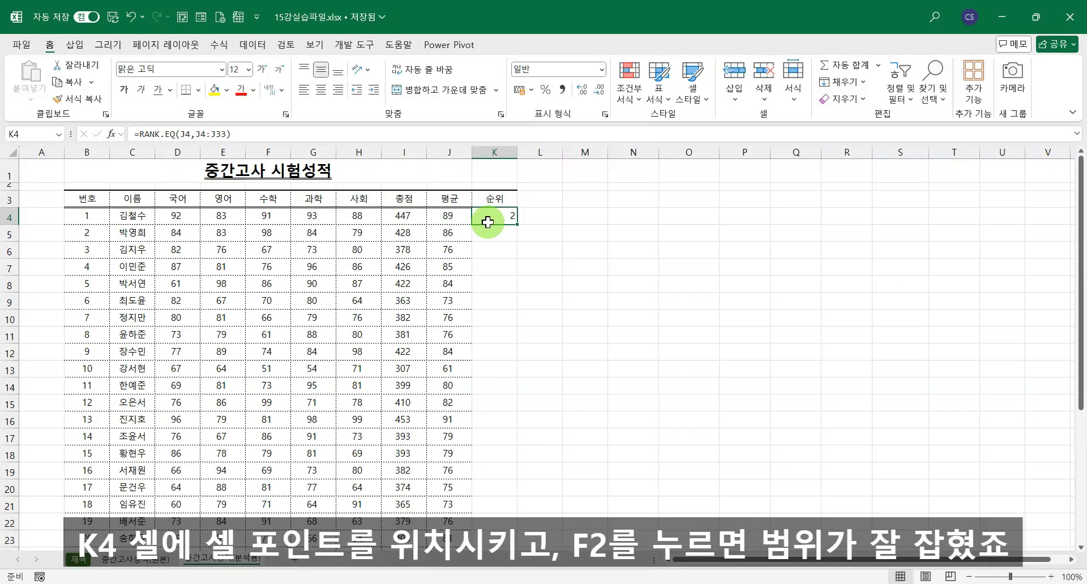
pyautogui.press('F2')
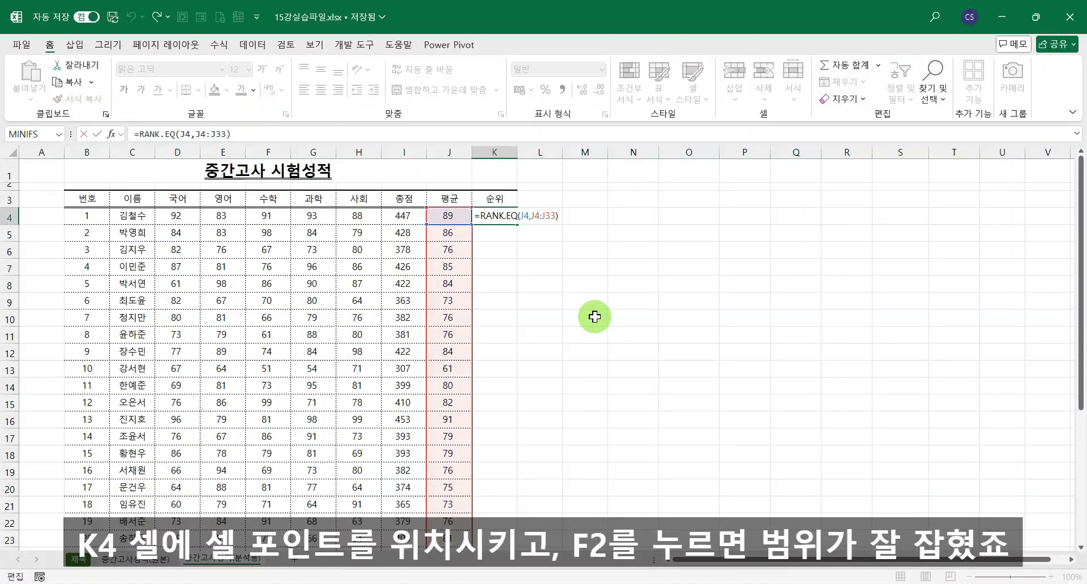
pyautogui.scroll(-5, 781, 482)
pyautogui.scroll(5, 787, 489)
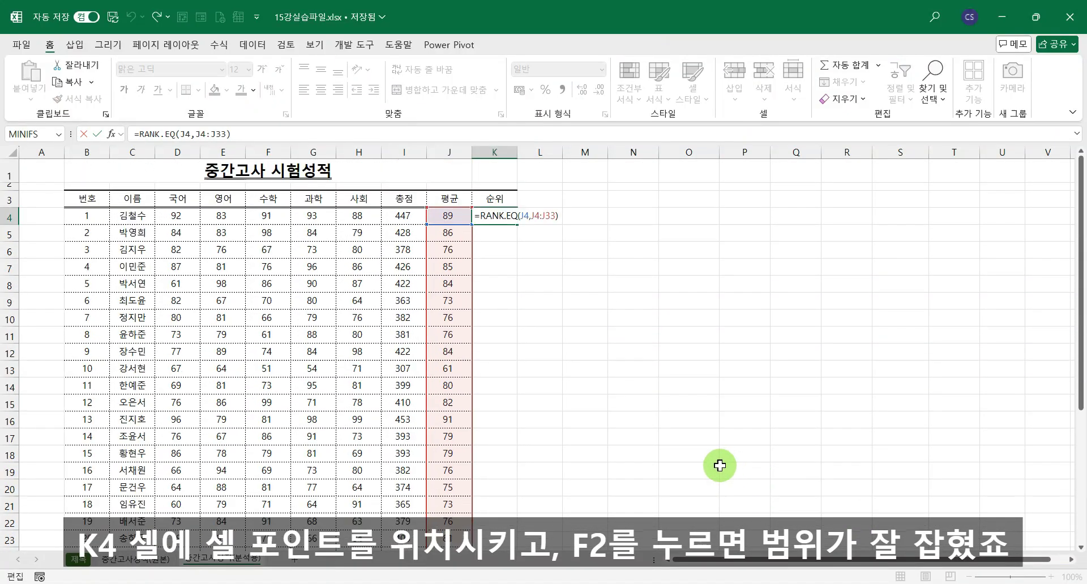
pyautogui.hotkey('ctrl', 'Return')
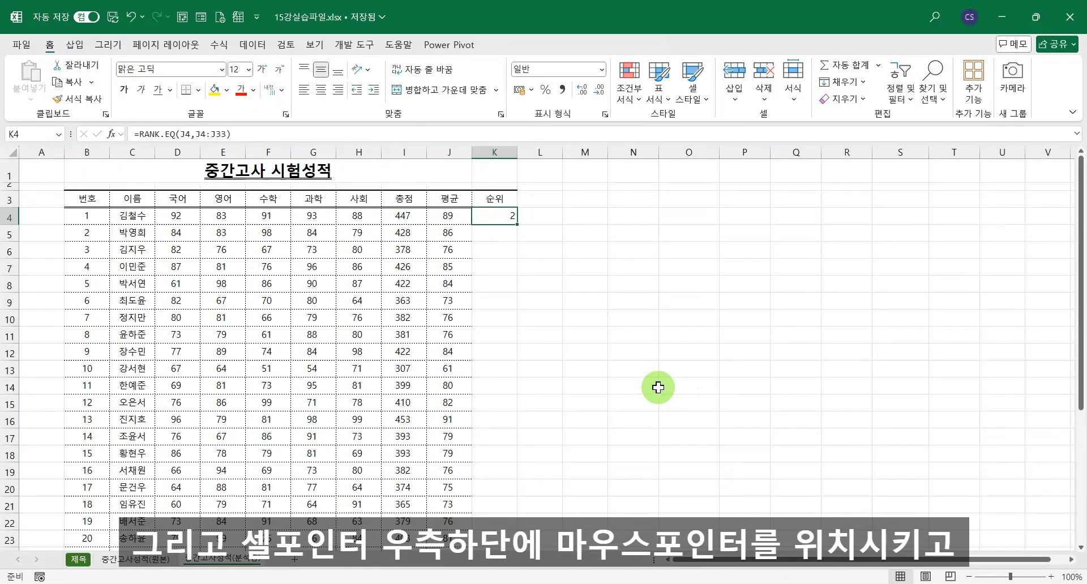
pyautogui.doubleClick(515, 223)
# - Examine which range the filled formula in K33 refers to, and return to the first ranking formula in K4
pyautogui.scroll(-6, 533, 339)
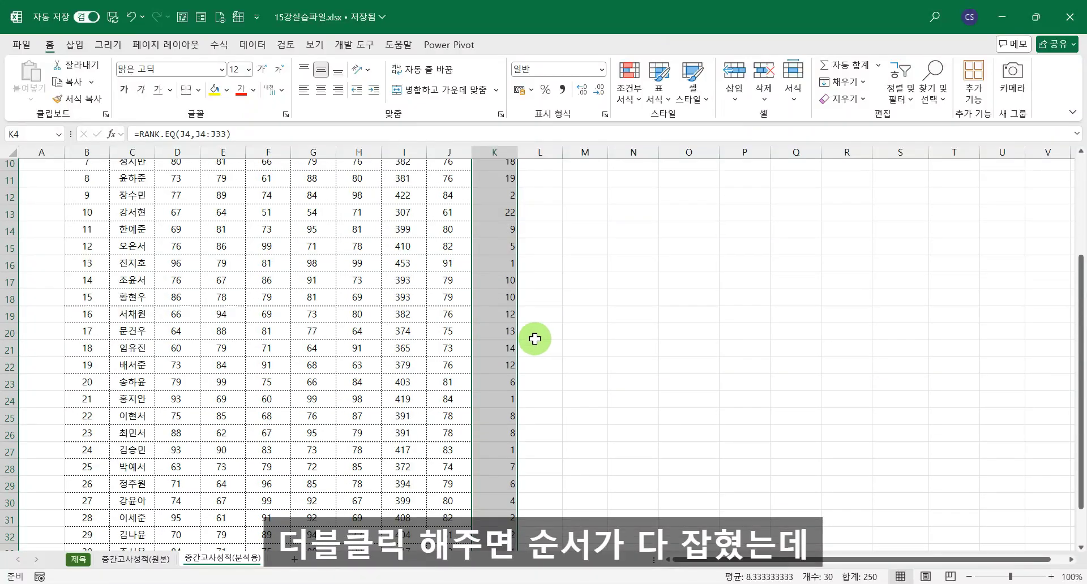
pyautogui.click(495, 399)
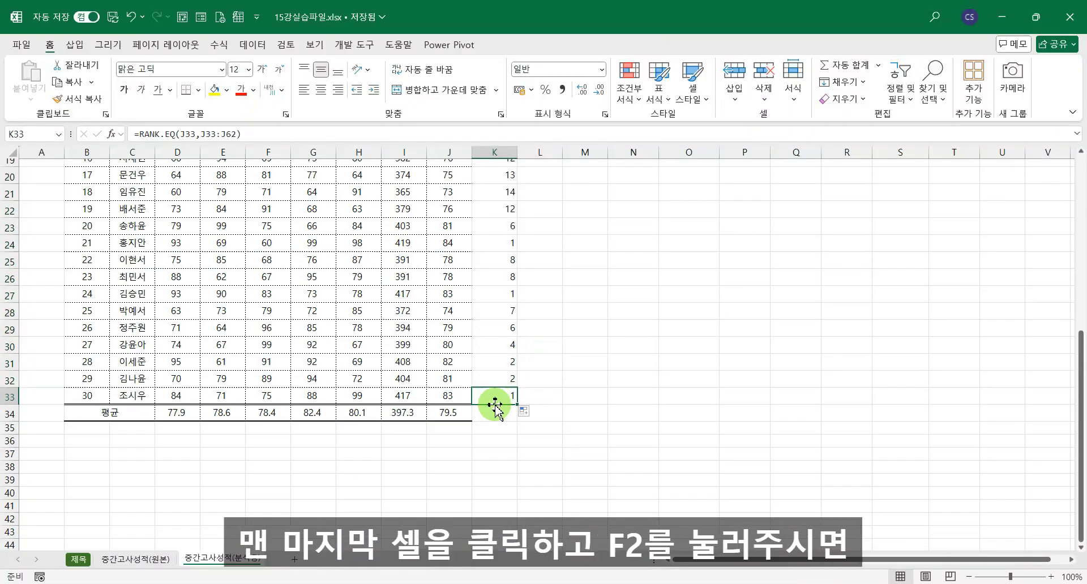
pyautogui.press('F2')
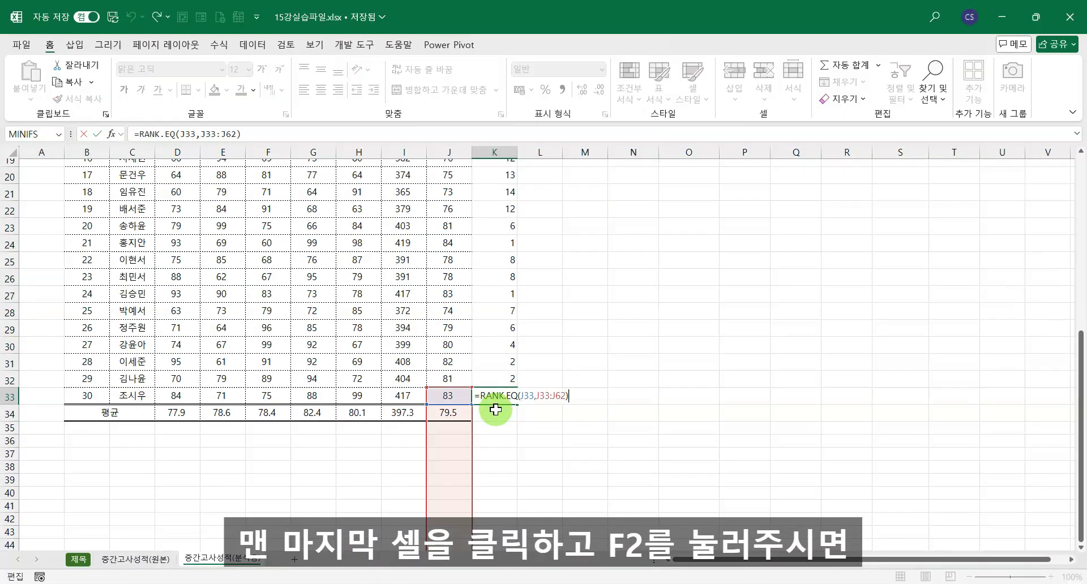
pyautogui.scroll(-3, 499, 407)
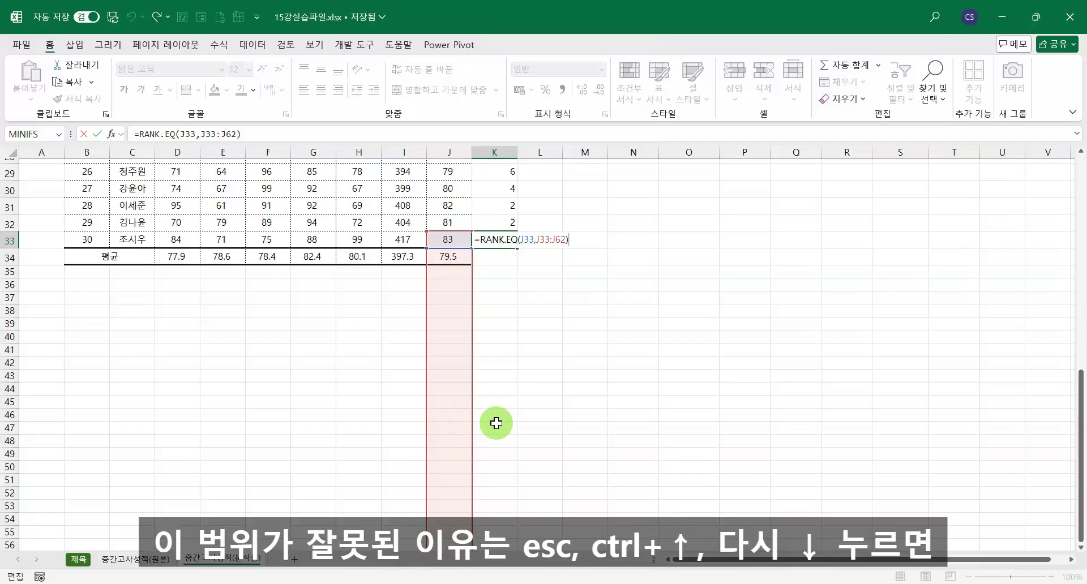
pyautogui.press('Escape')
pyautogui.hotkey('ctrl', 'Up')
pyautogui.hotkey('ctrl', 'Down')
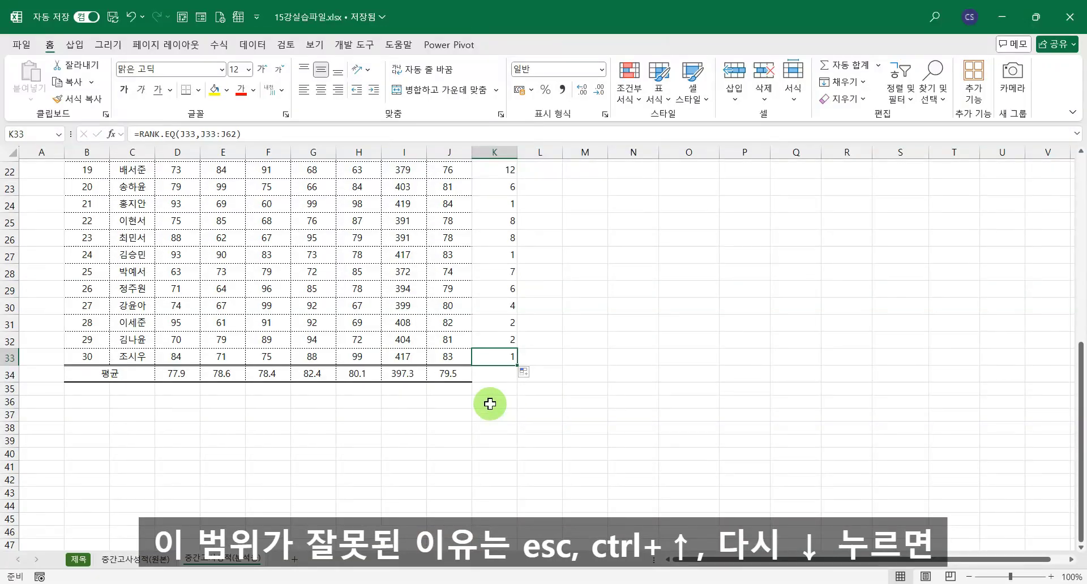
pyautogui.hotkey('ctrl', 'Up')
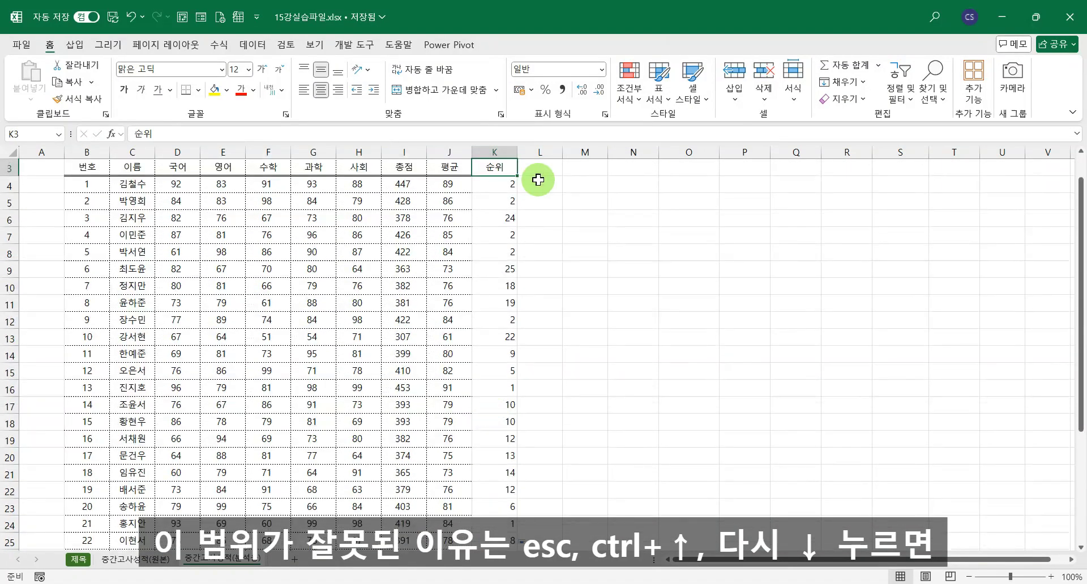
pyautogui.press('Down')
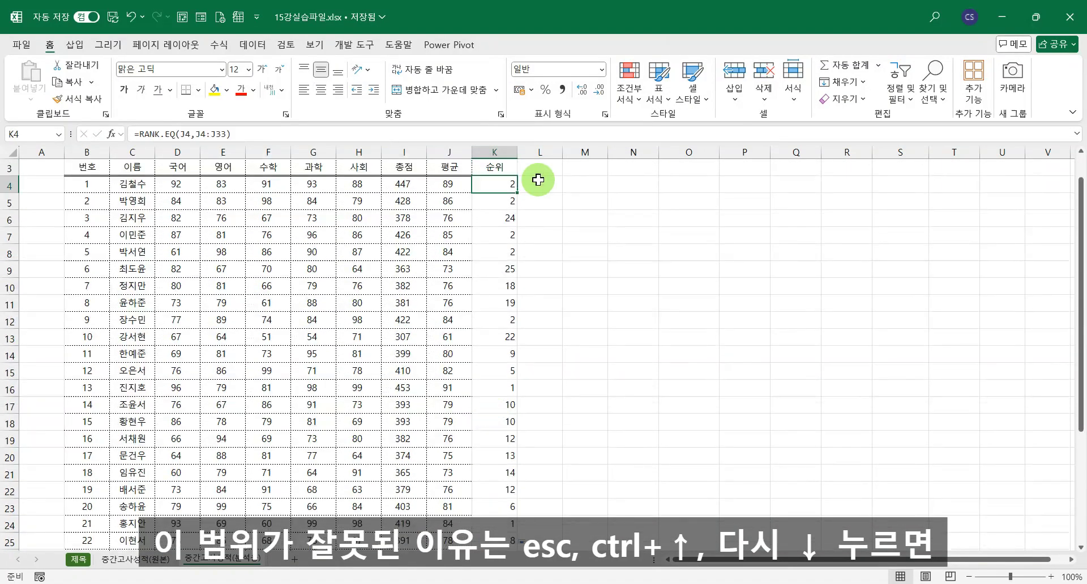
# - Examine the Ref argument of the ranking formula in K4 and the 평균 cells it covers
pyautogui.click(200, 134)
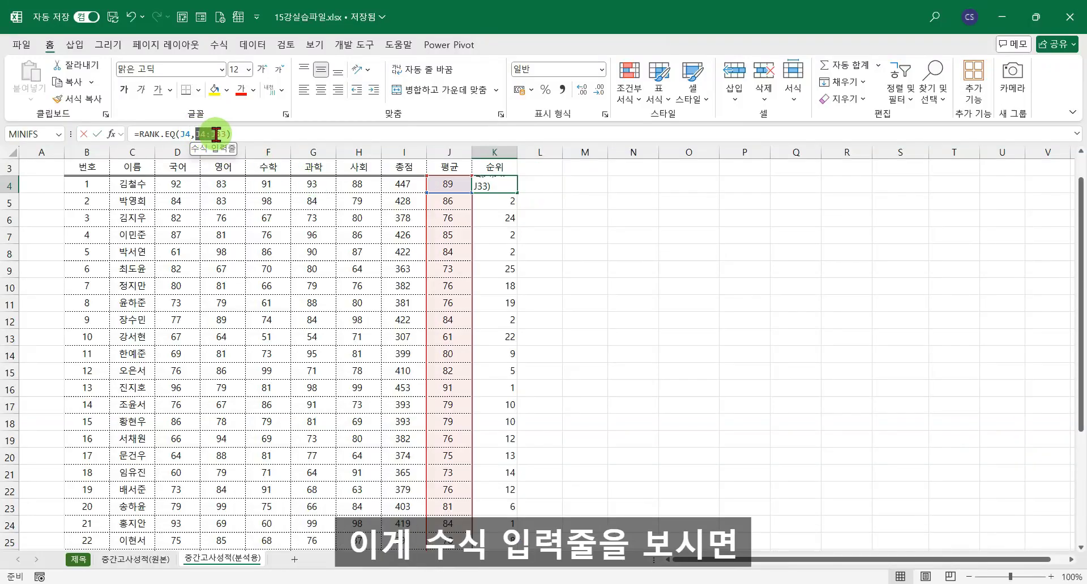
pyautogui.moveTo(216, 134); pyautogui.dragTo(224, 134)
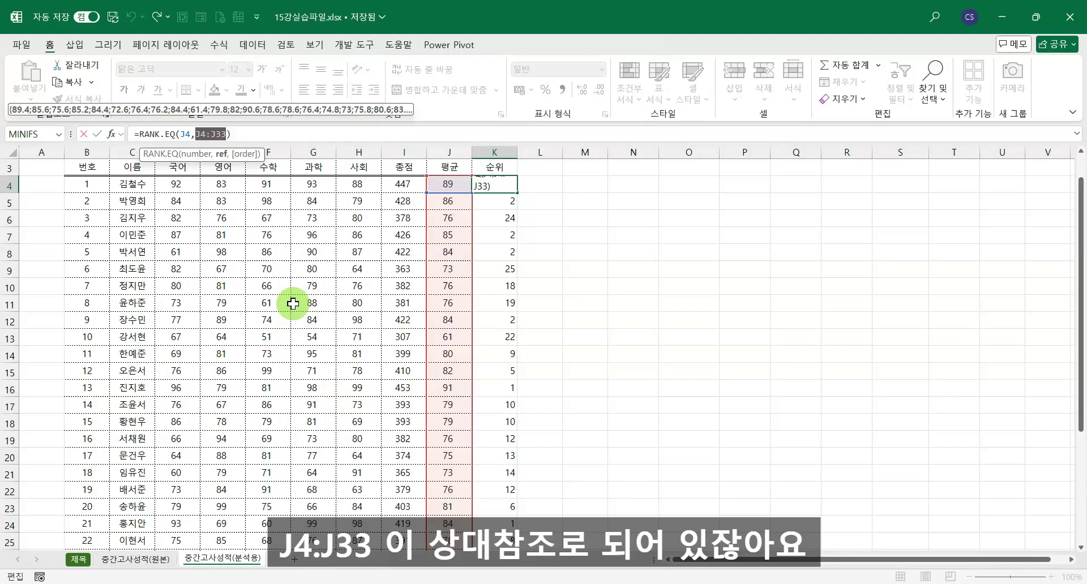
pyautogui.press('Escape')
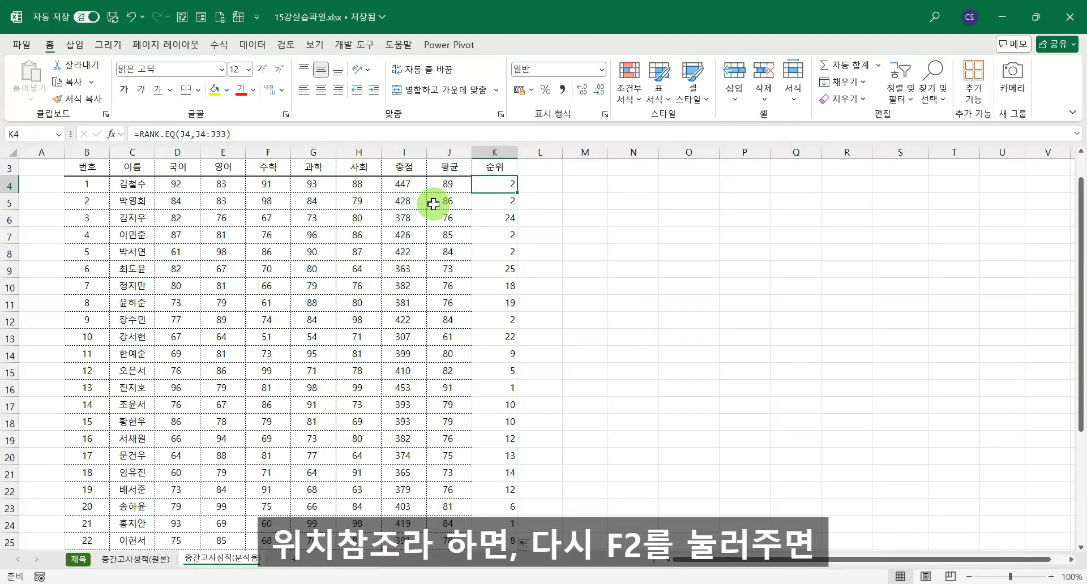
pyautogui.press('F2')
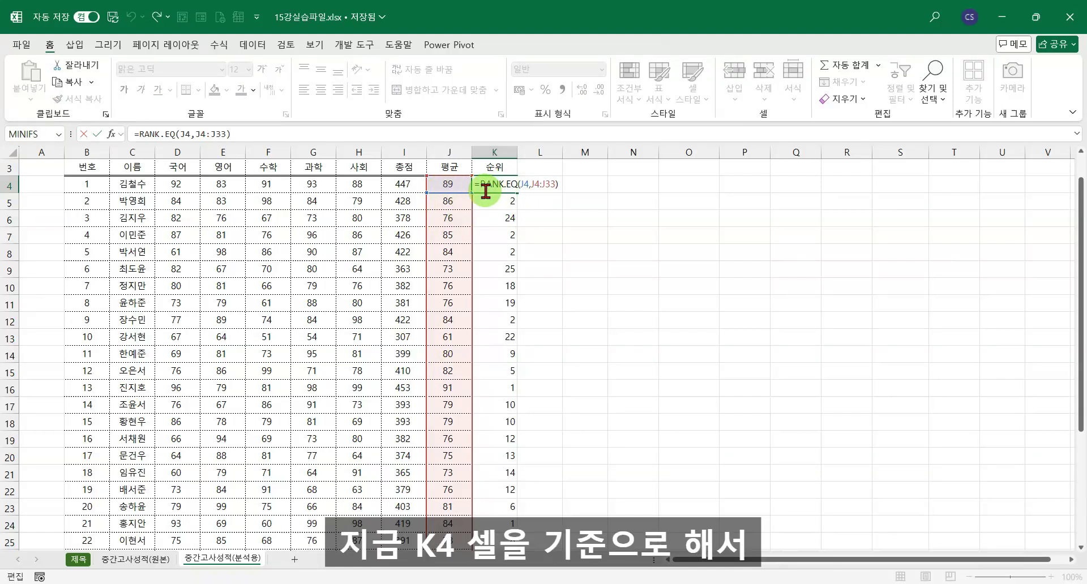
pyautogui.scroll(-5, 456, 430)
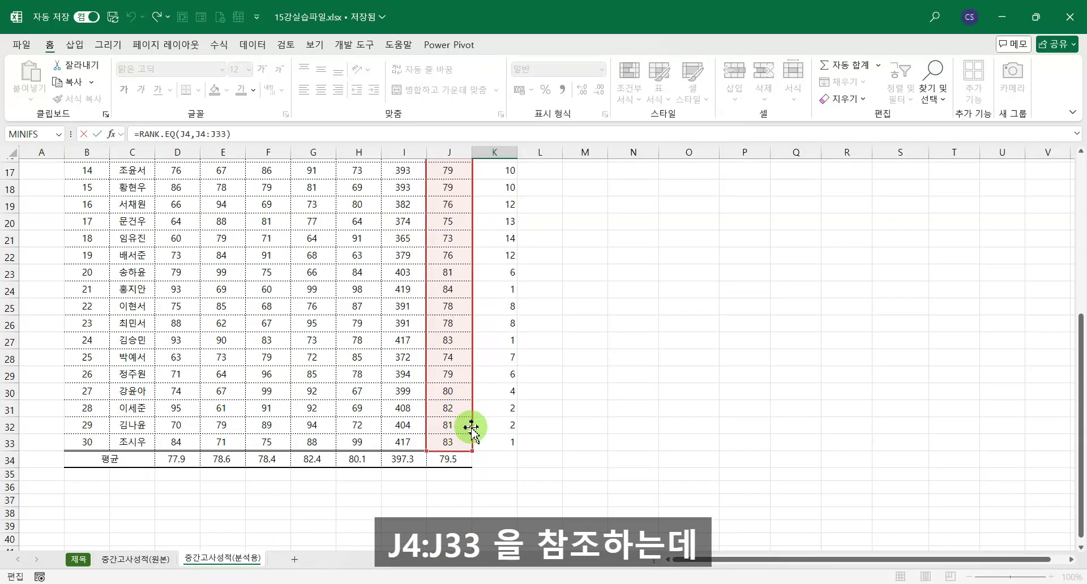
pyautogui.scroll(5, 471, 429)
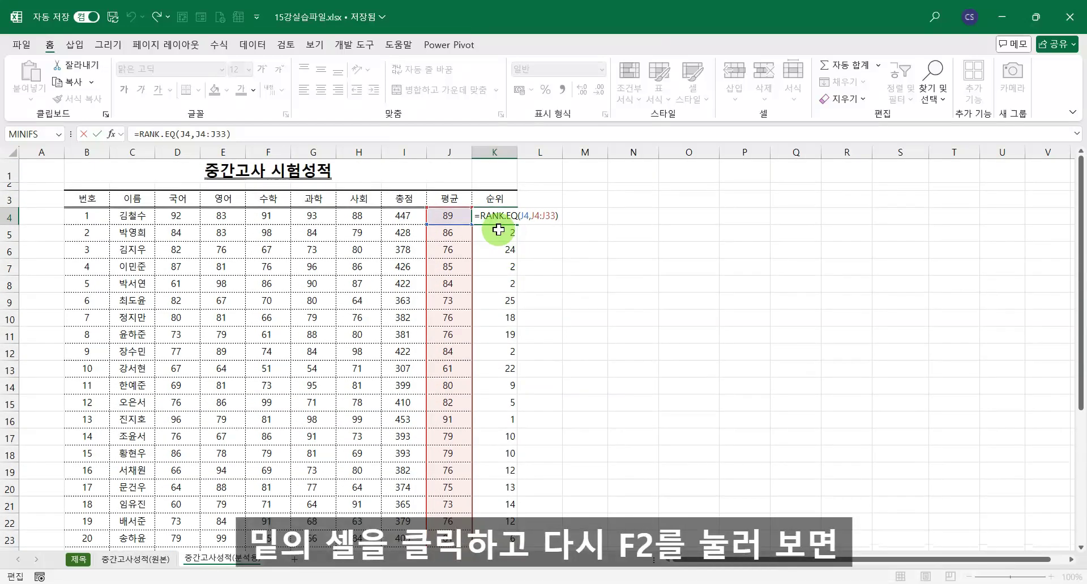
# - Check how the Number and Ref references shift in the ranking formulas of K5 and K6, leaving both formulas as they are
pyautogui.click(499, 230)
pyautogui.press('F2')
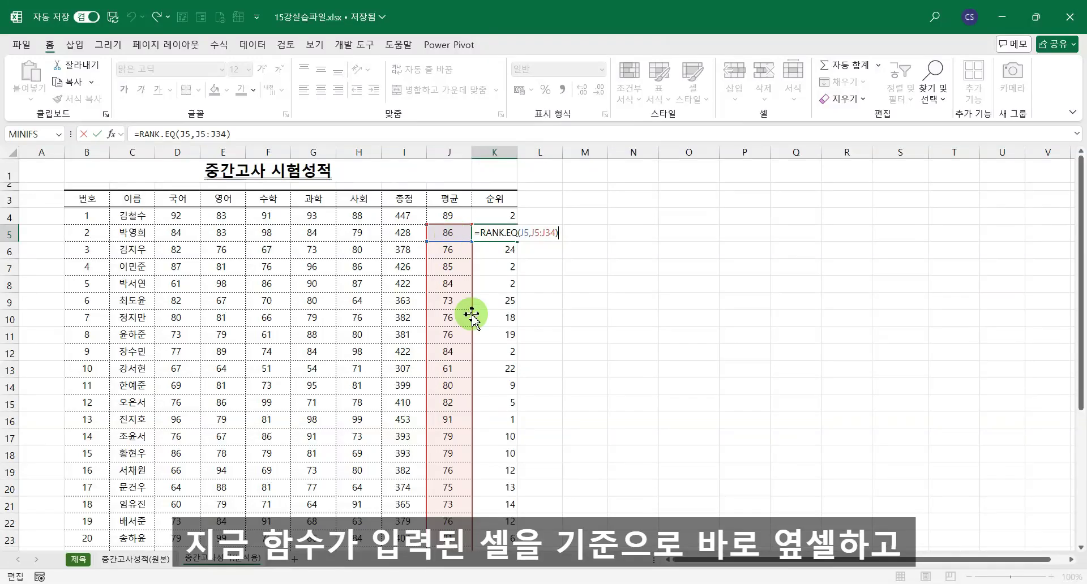
pyautogui.scroll(-5, 460, 351)
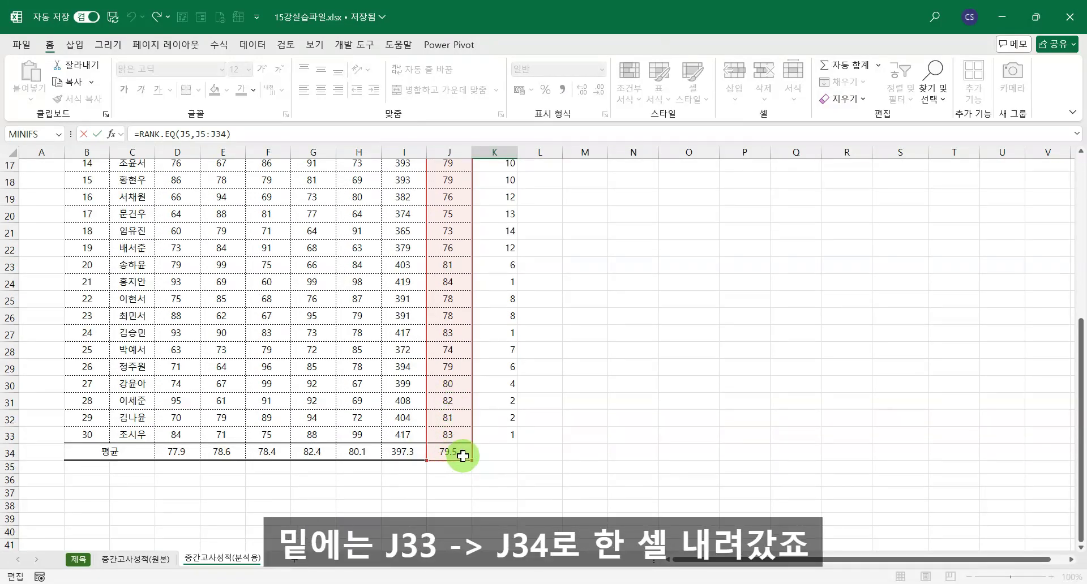
pyautogui.scroll(4, 466, 450)
pyautogui.press('Return')
pyautogui.press('F2')
pyautogui.scroll(-5, 470, 402)
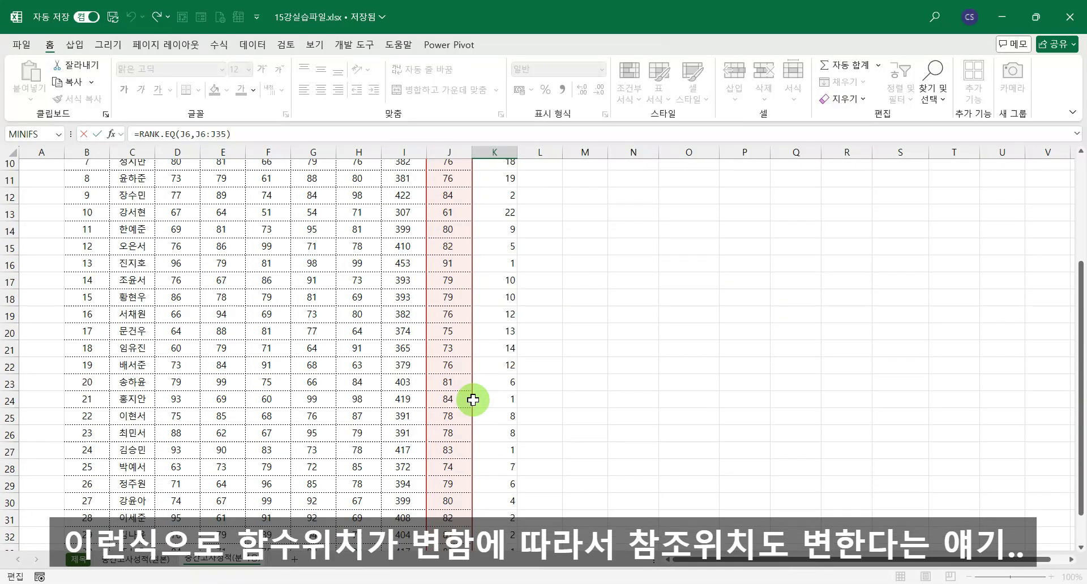
pyautogui.scroll(6, 453, 396)
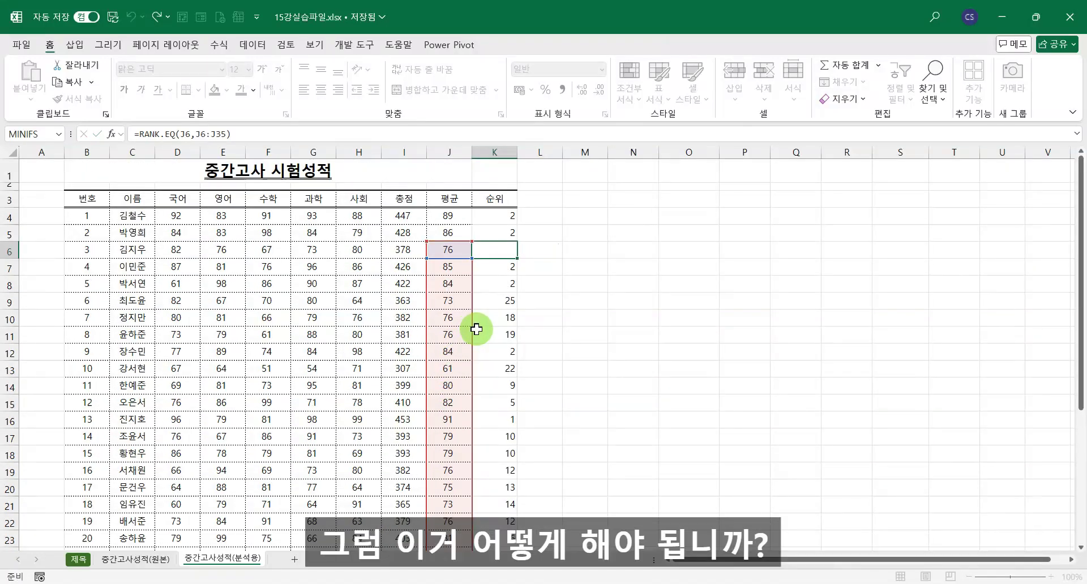
pyautogui.hotkey('ctrl', 'Return')
# - Make the Ref range in K4's formula absolute as $J$4:$J$33 and fill the formula down the 순위 column to K33
pyautogui.click(502, 216)
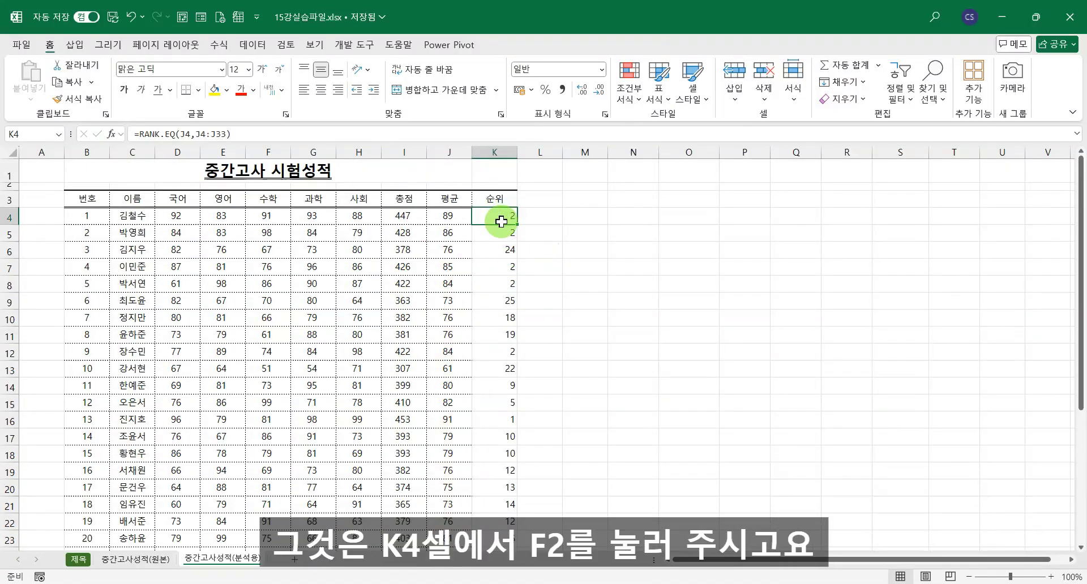
pyautogui.press('F2')
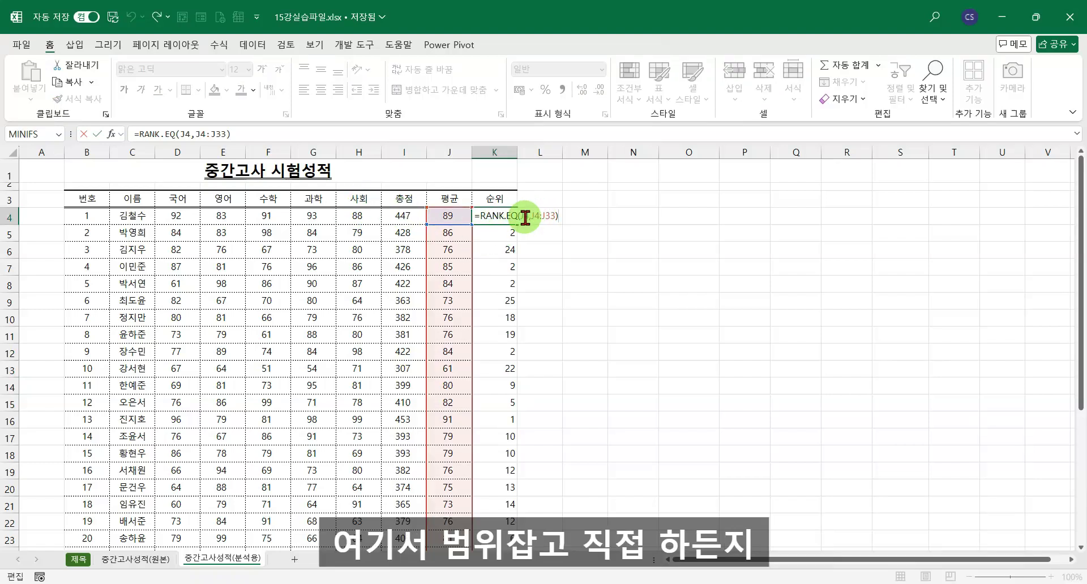
pyautogui.moveTo(531, 217); pyautogui.dragTo(554, 216)
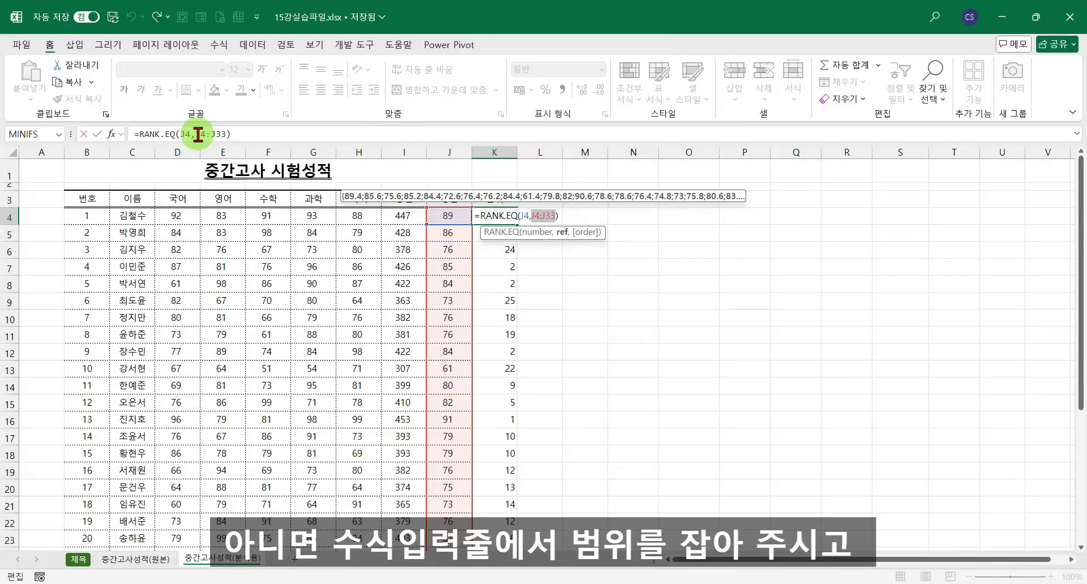
pyautogui.moveTo(196, 135); pyautogui.dragTo(226, 134)
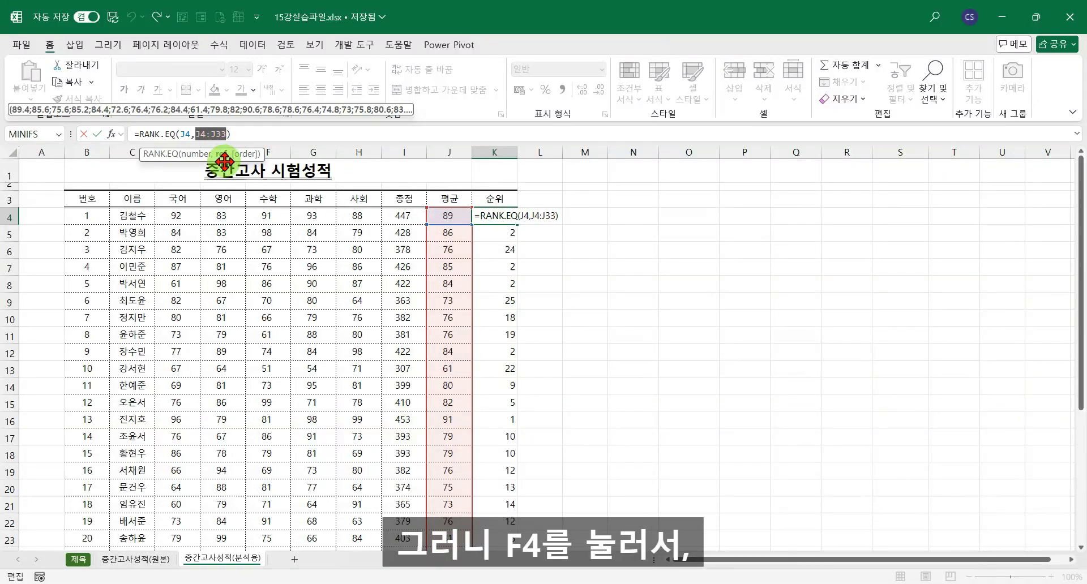
pyautogui.press('F4')
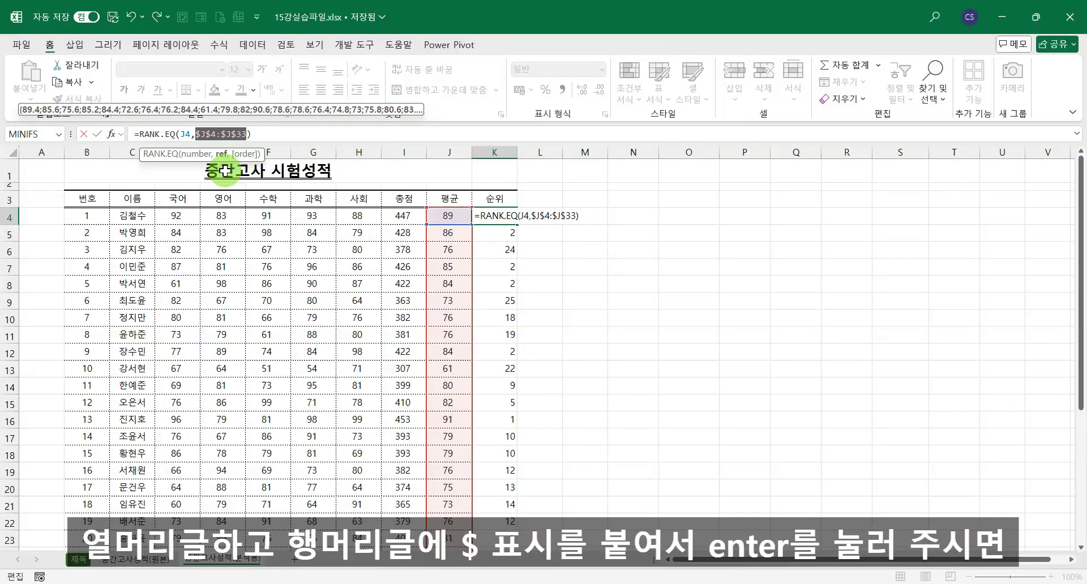
pyautogui.press('Return')
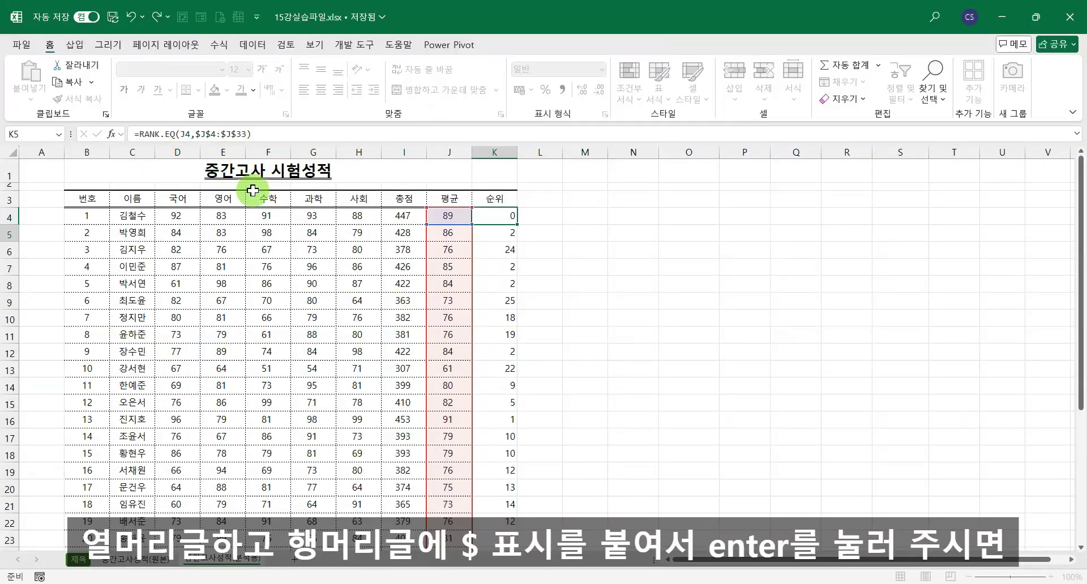
pyautogui.click(498, 215)
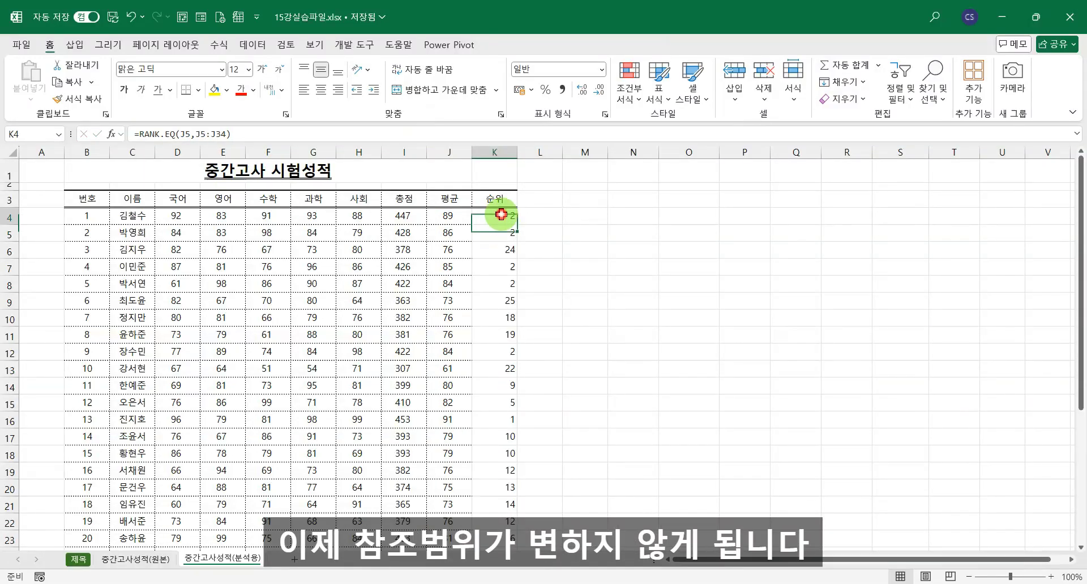
pyautogui.doubleClick(519, 226)
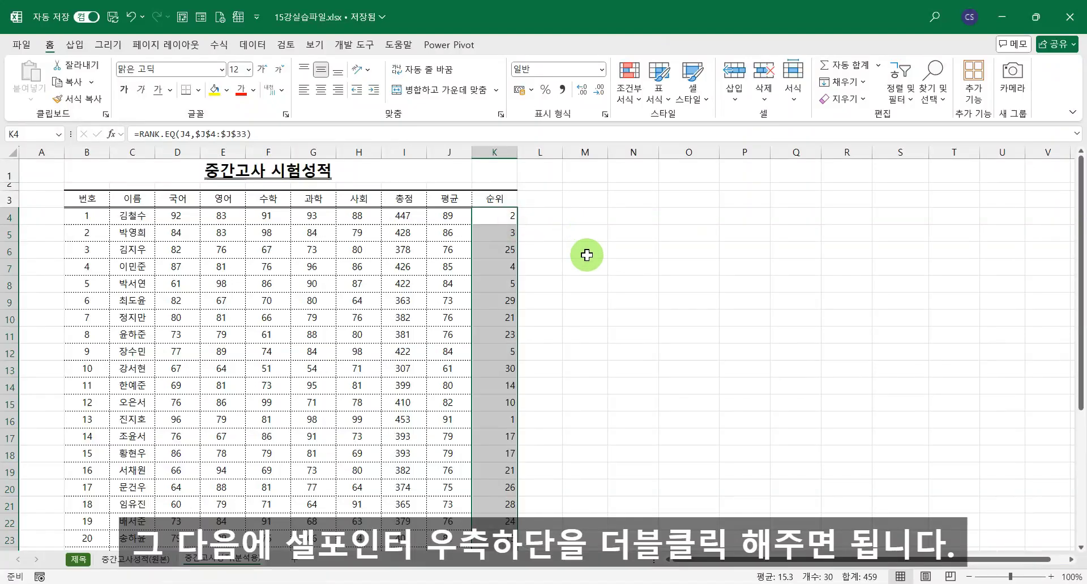
# - Examine which range the refilled ranking formula in K33 refers to, without changing it
pyautogui.scroll(-6, 587, 252)
pyautogui.click(499, 393)
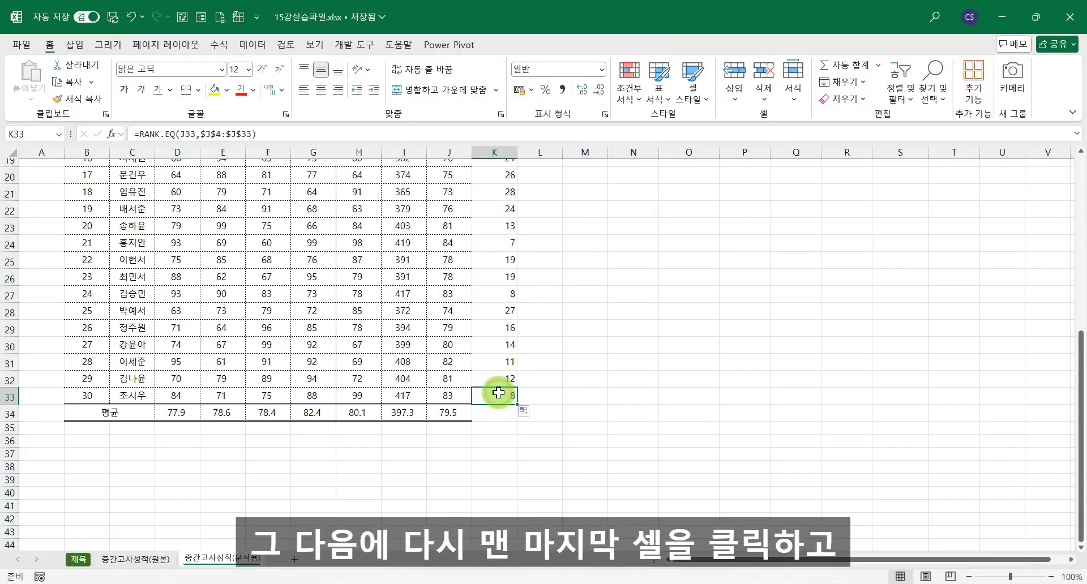
pyautogui.press('F2')
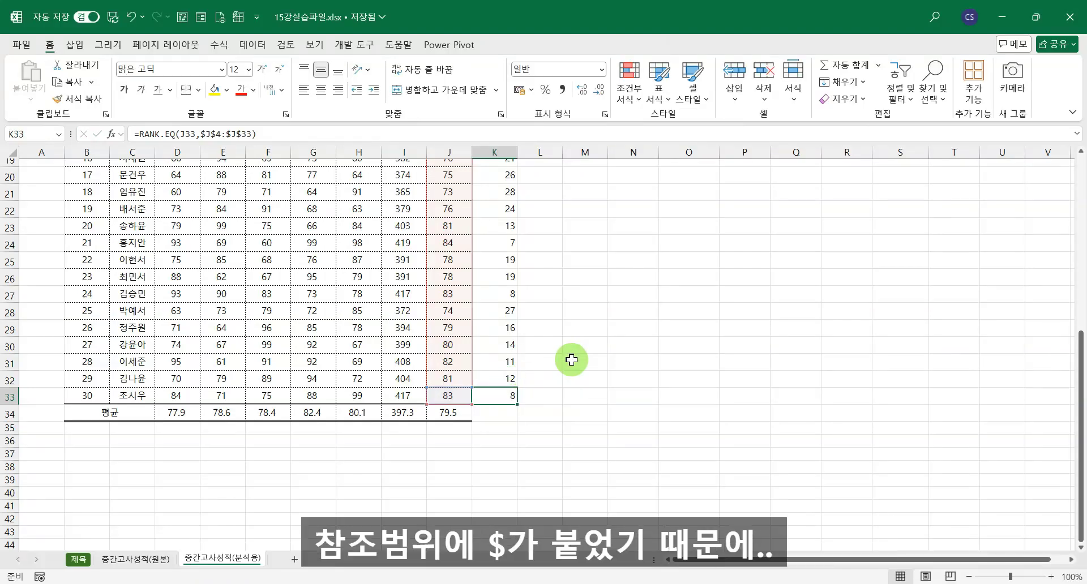
pyautogui.press('Escape')
pyautogui.scroll(2, 498, 390)
pyautogui.scroll(5, 509, 344)
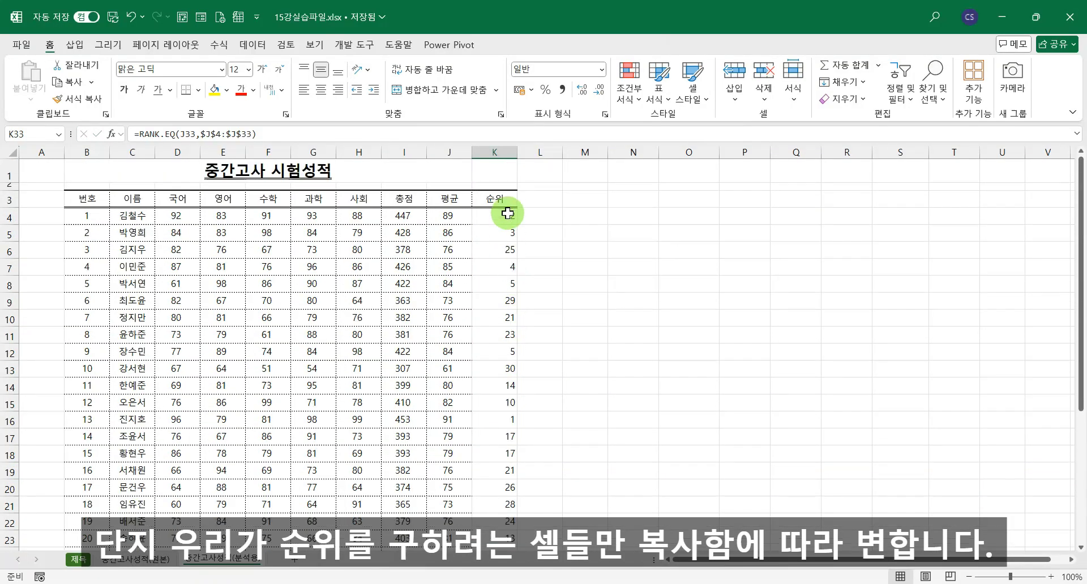
# - Compare the Number and Ref arguments of the ranking formulas in K4, K5 and K33
pyautogui.click(505, 216)
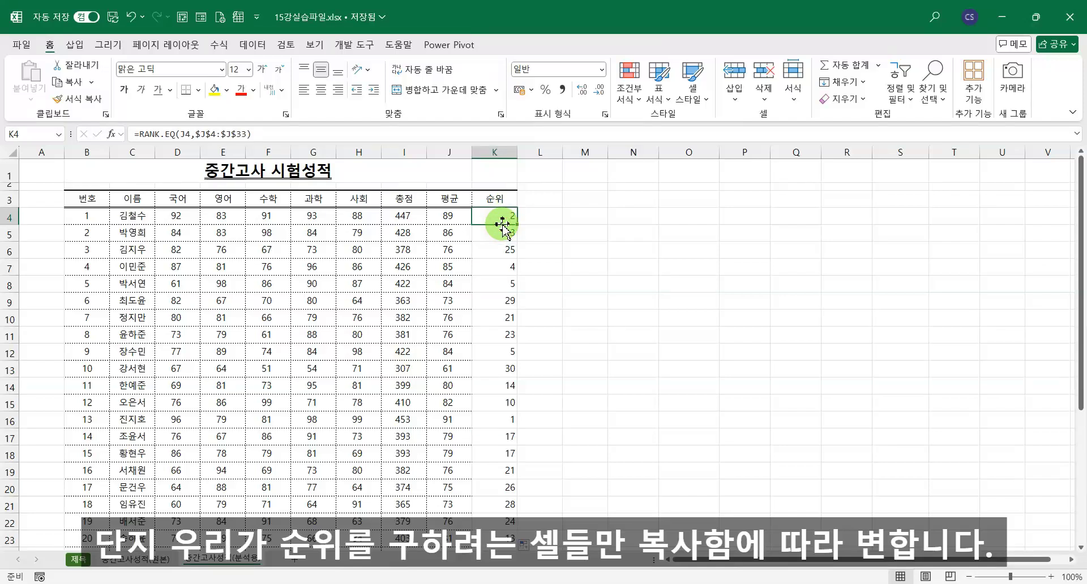
pyautogui.click(188, 136)
pyautogui.press('Escape')
pyautogui.click(500, 234)
pyautogui.click(186, 135)
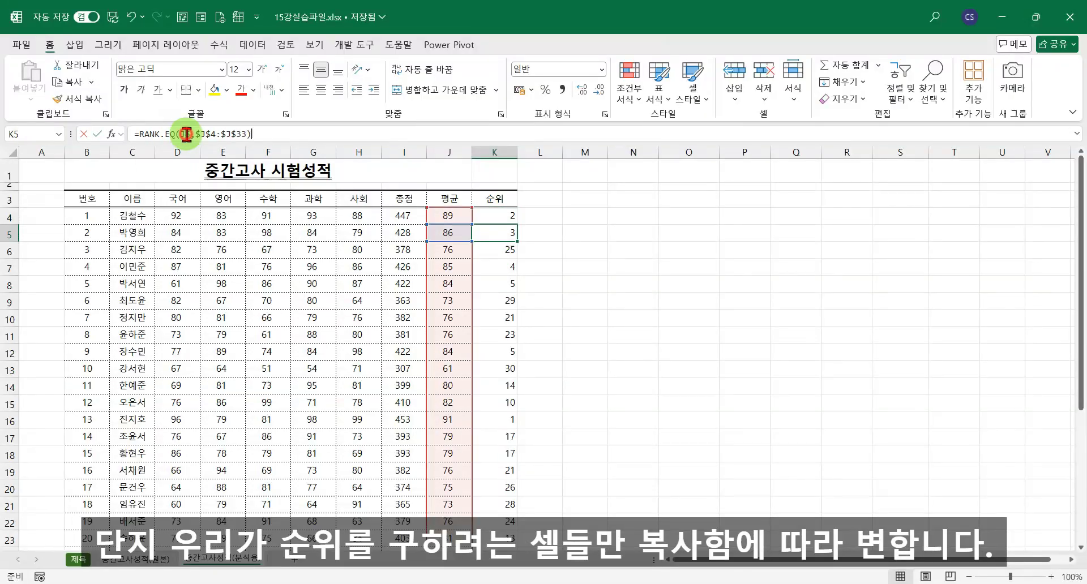
pyautogui.click(517, 316)
pyautogui.scroll(-4, 498, 412)
pyautogui.click(499, 513)
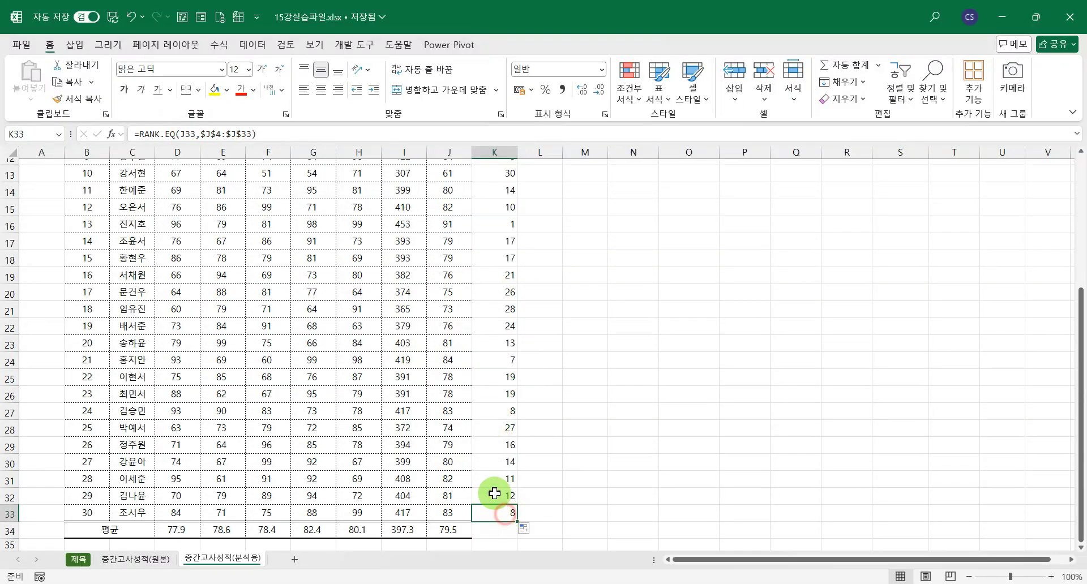
pyautogui.click(190, 139)
pyautogui.press('Escape')
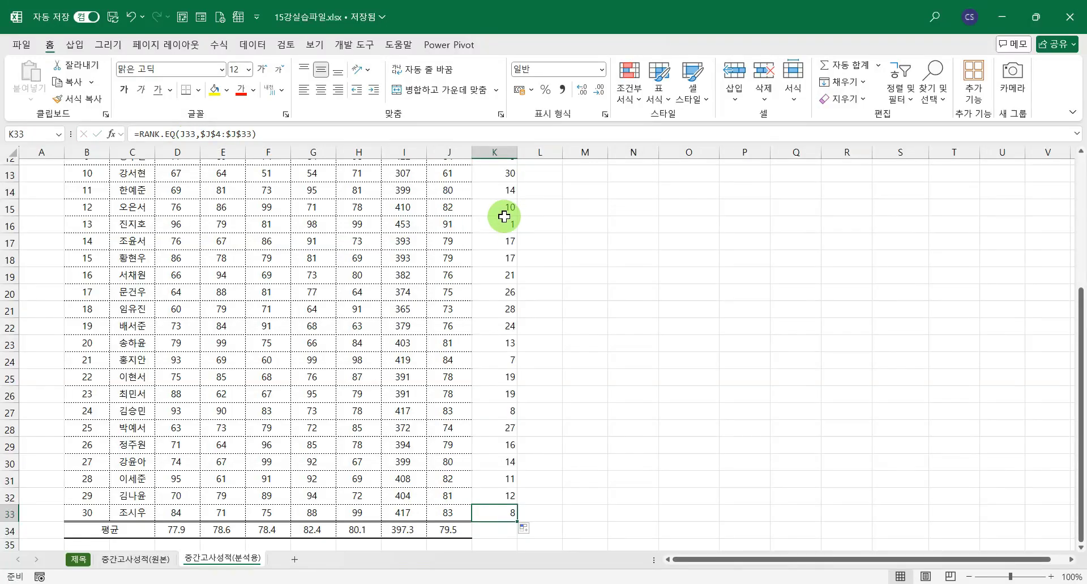
# - Add dotted horizontal borders between the rows of J4:K31 in the 평균 and 순위 columns
pyautogui.scroll(3, 502, 213)
pyautogui.scroll(-4, 500, 206)
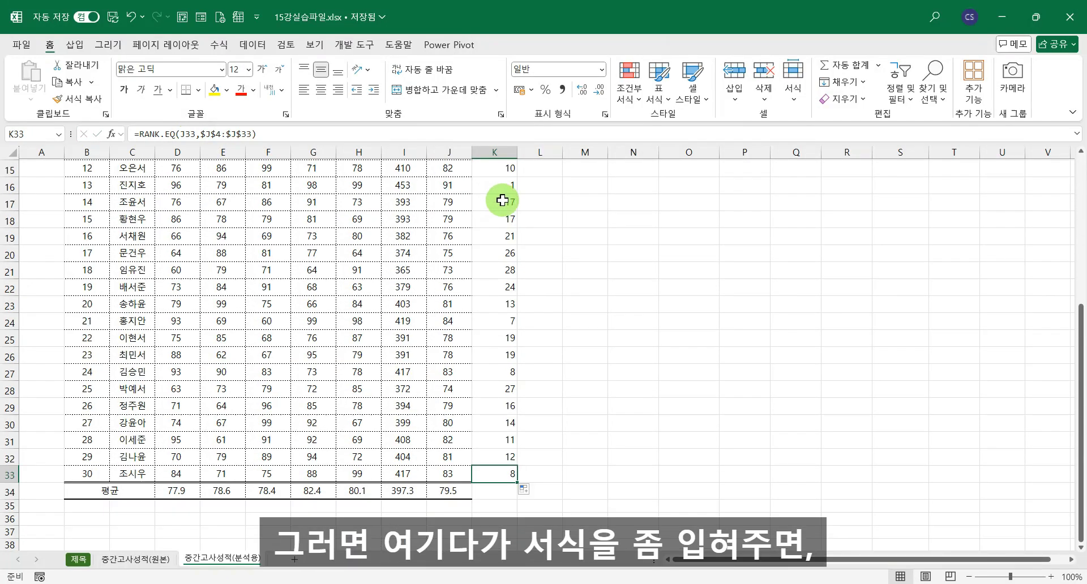
pyautogui.scroll(4, 499, 201)
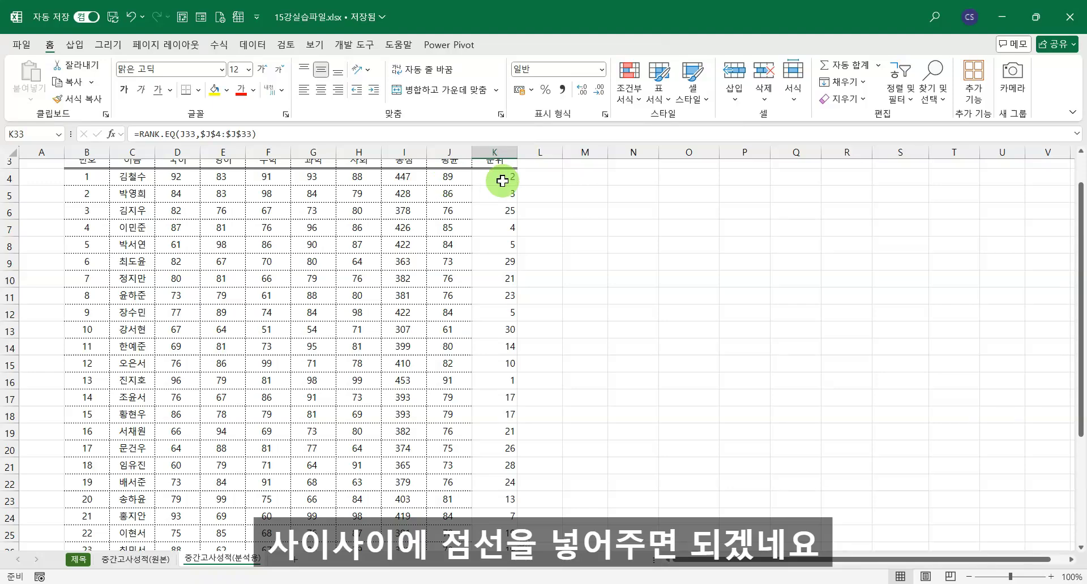
pyautogui.moveTo(450, 179); pyautogui.dragTo(499, 529)
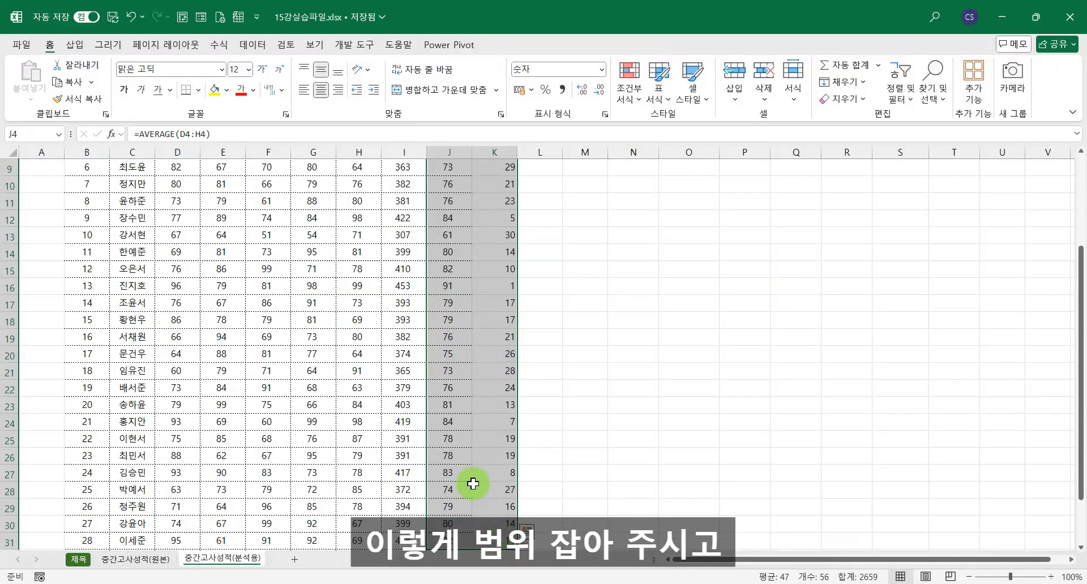
pyautogui.scroll(3, 471, 478)
pyautogui.hotkey('ctrl', '1')
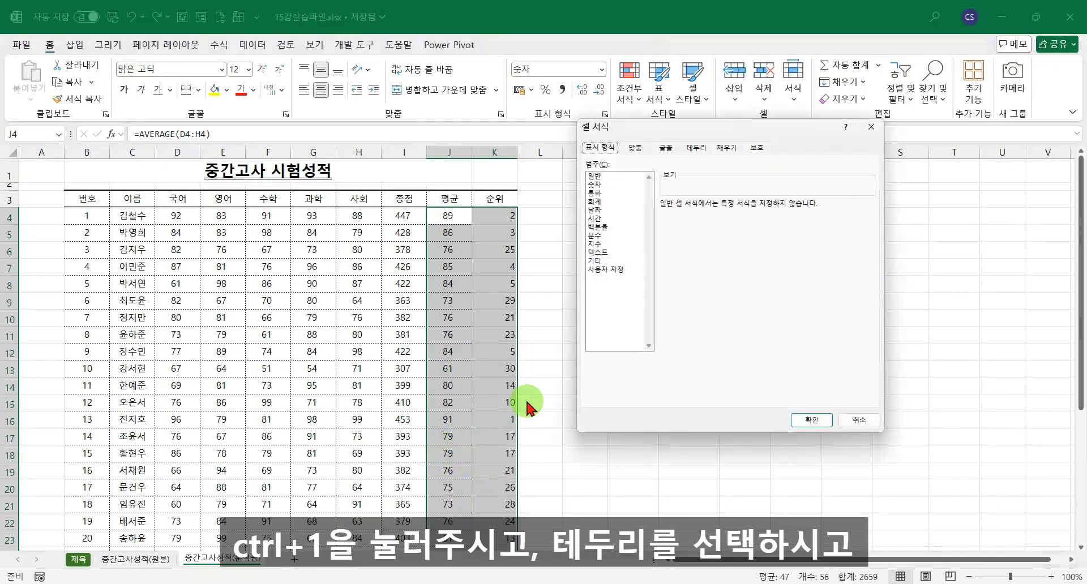
pyautogui.click(691, 148)
pyautogui.click(613, 211)
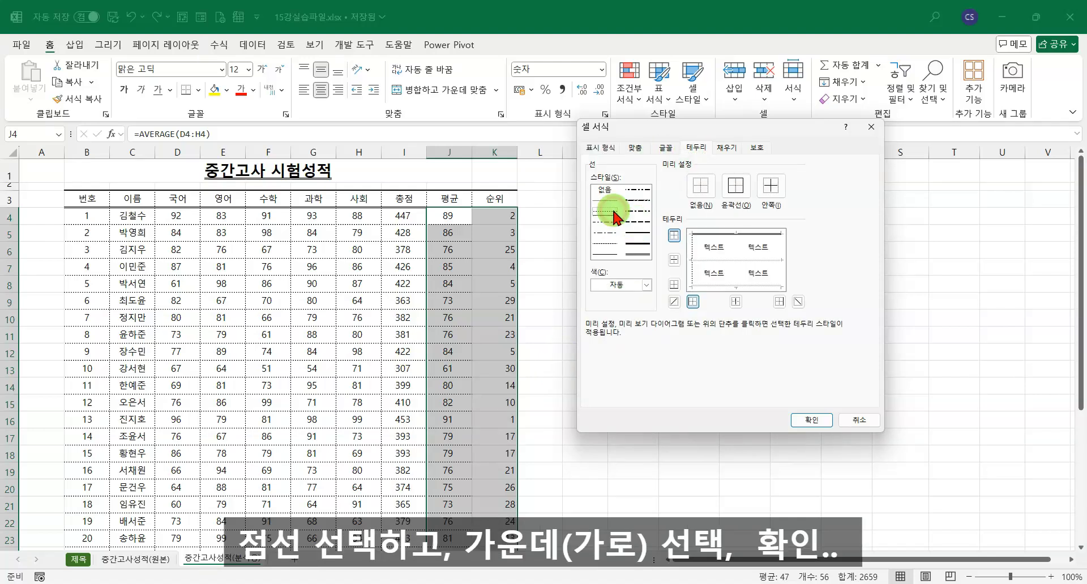
pyautogui.click(736, 262)
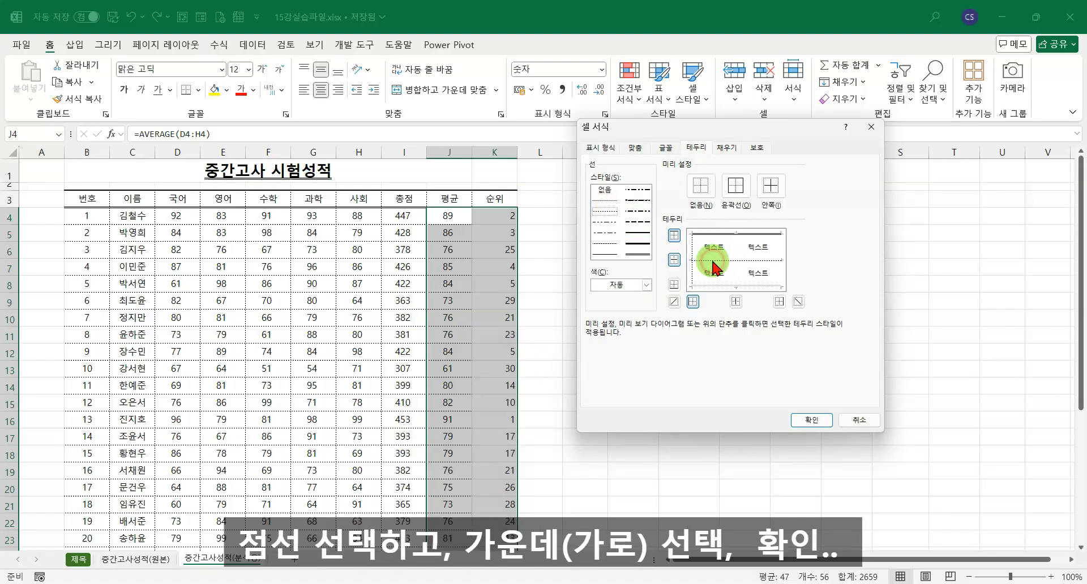
pyautogui.click(811, 420)
pyautogui.click(646, 335)
# - Copy the formatting of J34 in the 평균 row to the empty cell K34
pyautogui.scroll(-6, 493, 364)
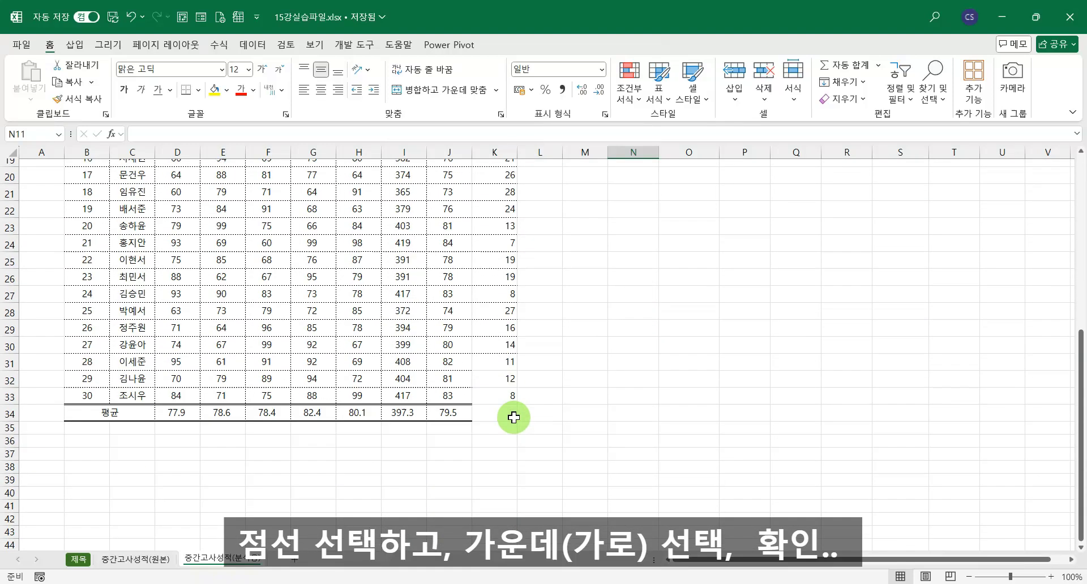
pyautogui.click(498, 415)
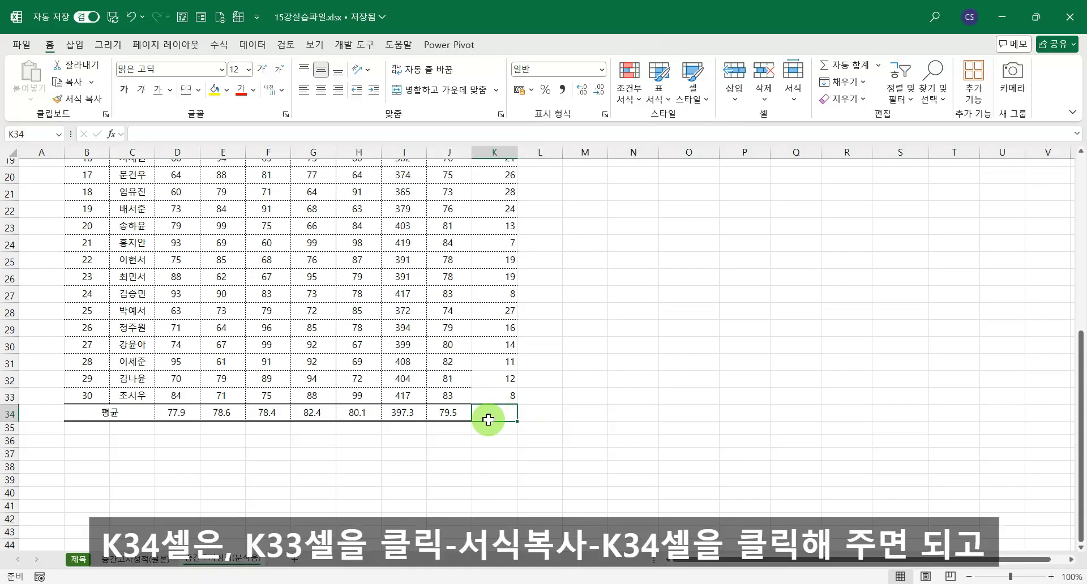
pyautogui.click(456, 415)
pyautogui.click(84, 110)
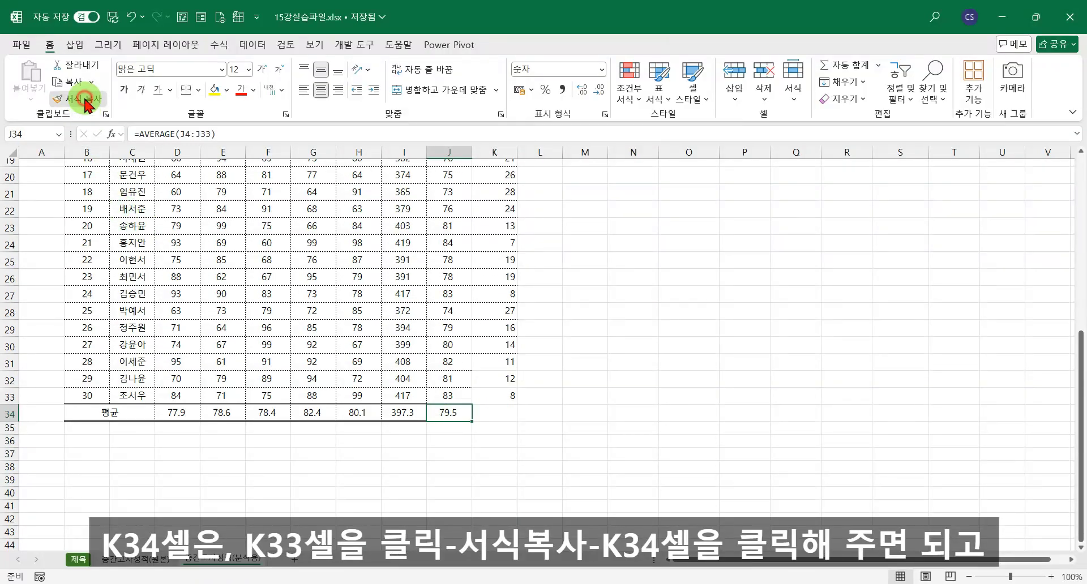
pyautogui.click(497, 415)
pyautogui.click(571, 363)
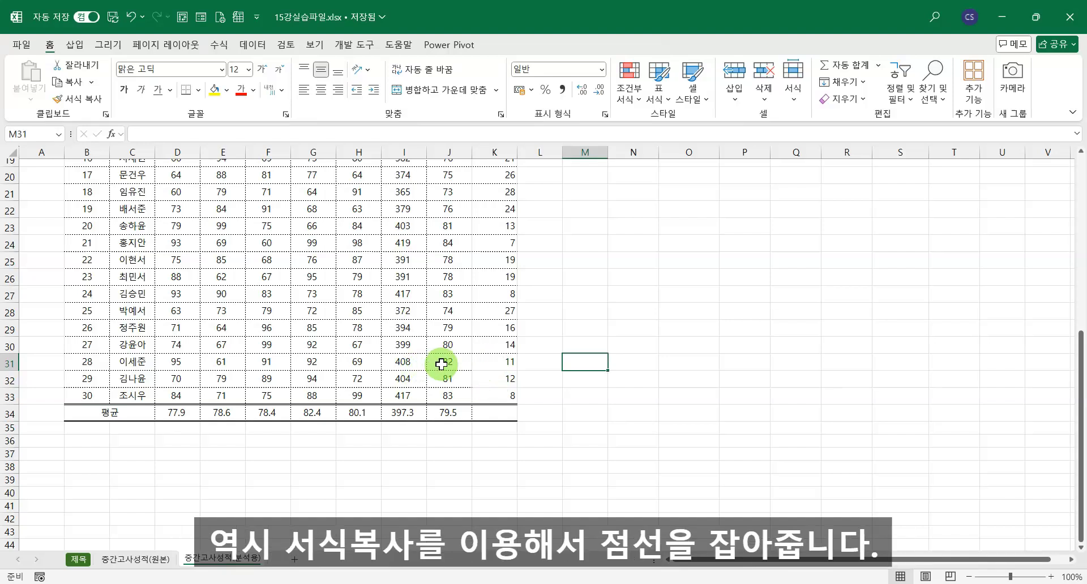
# - Copy the formatting of J31 in the 평균 column to K31 and K32 in the 순위 column
pyautogui.click(463, 365)
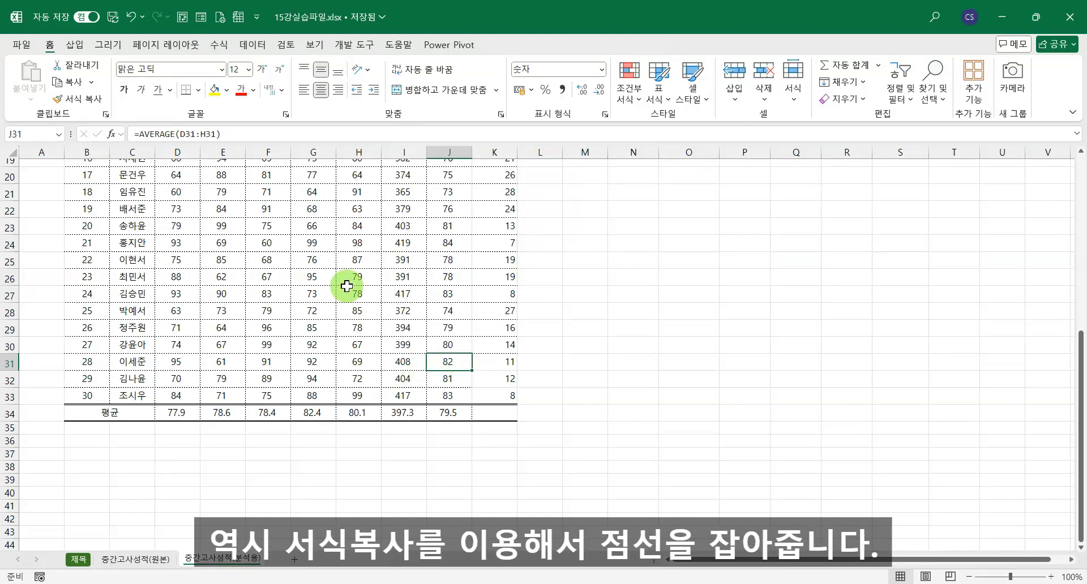
pyautogui.click(84, 99)
pyautogui.click(492, 365)
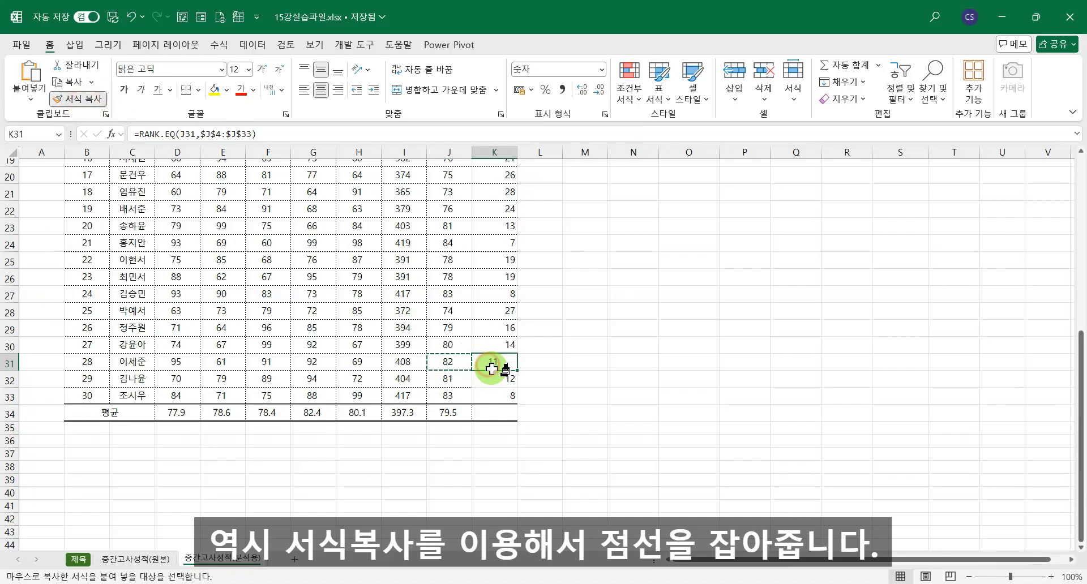
pyautogui.click(492, 380)
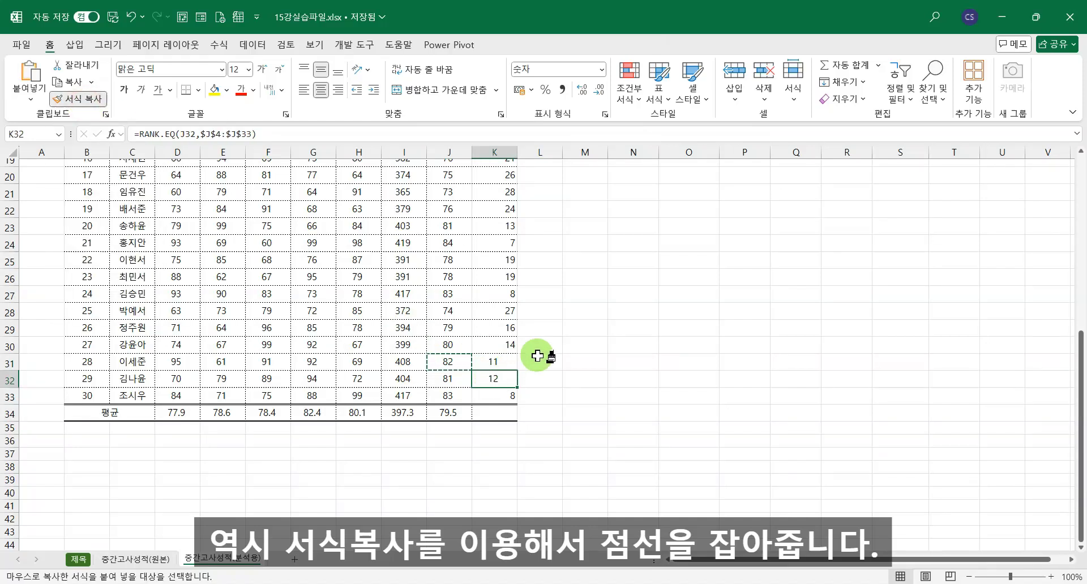
pyautogui.press('Escape')
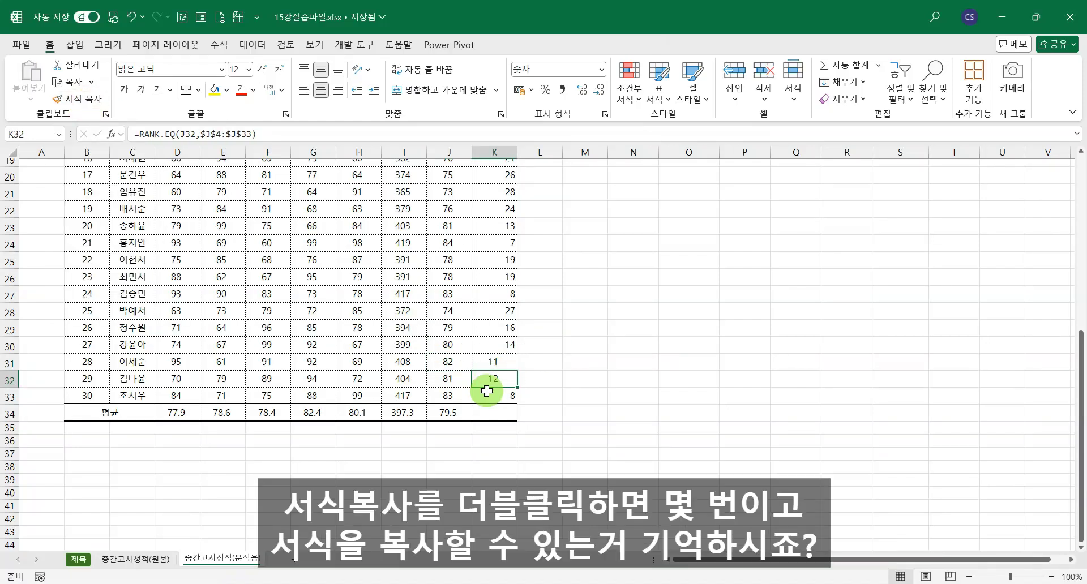
# - Copy the formatting of J33 to K33, the last student's 순위 cell
pyautogui.click(463, 396)
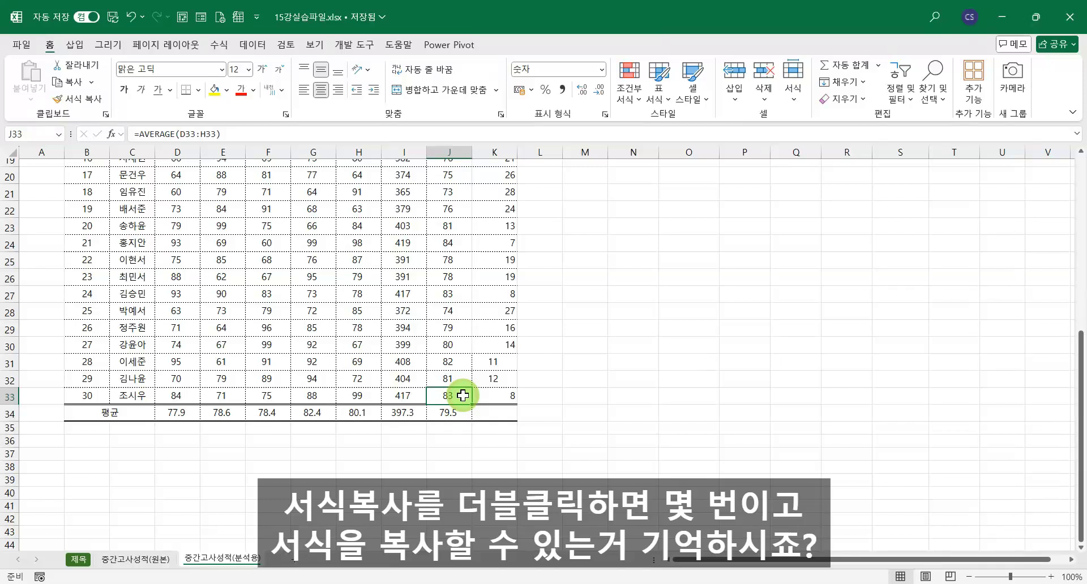
pyautogui.click(79, 99)
pyautogui.click(503, 397)
pyautogui.click(571, 328)
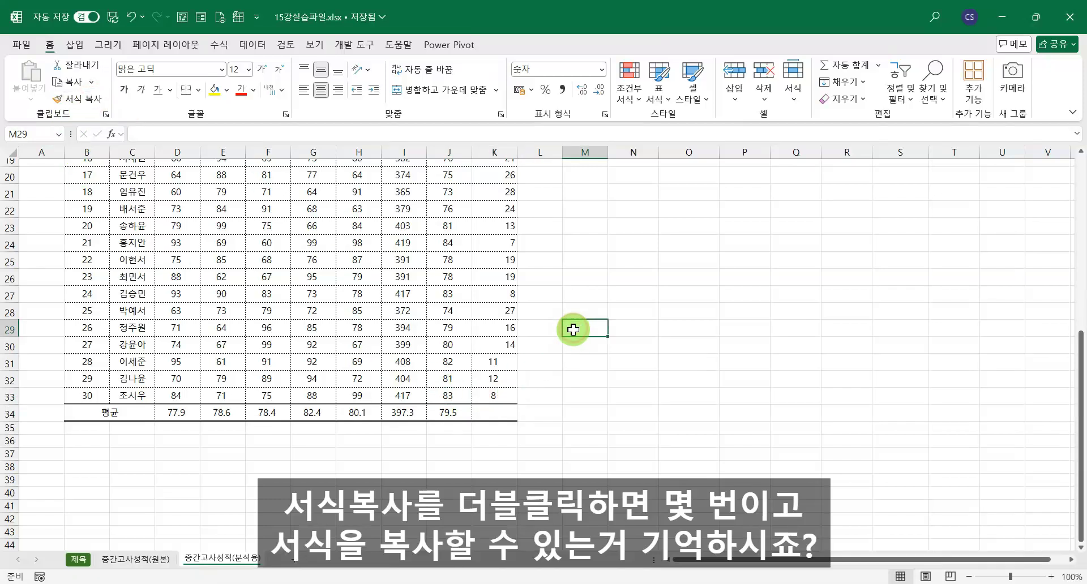
# - Center the rank numbers in K4:K30 of the 순위 column horizontally
pyautogui.scroll(2, 531, 407)
pyautogui.scroll(4, 529, 356)
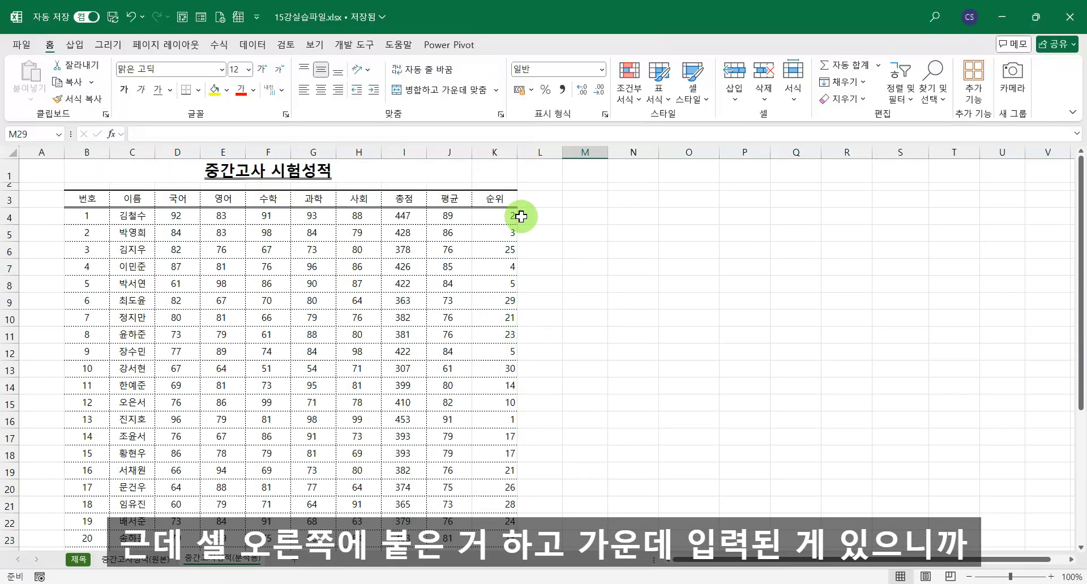
pyautogui.scroll(-2, 528, 359)
pyautogui.scroll(-5, 528, 358)
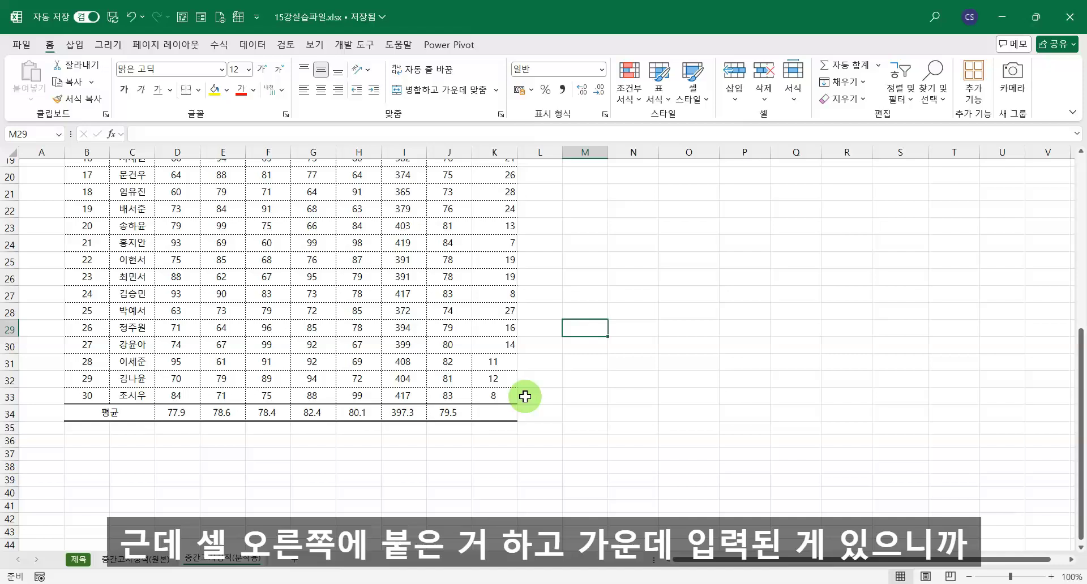
pyautogui.click(495, 362)
pyautogui.scroll(6, 495, 363)
pyautogui.click(496, 218)
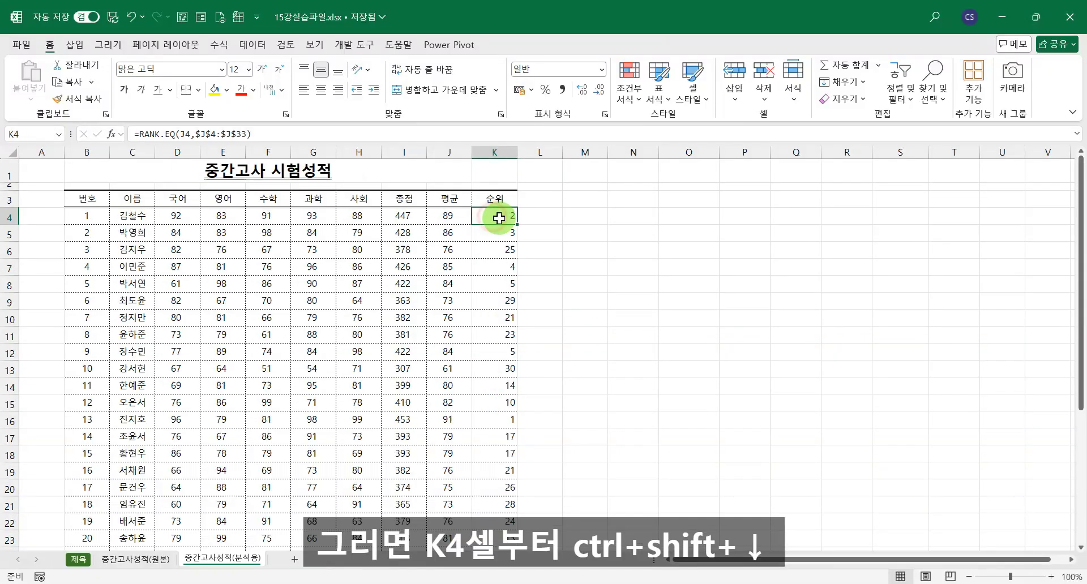
pyautogui.hotkey('ctrl', 'shift', 'Down')
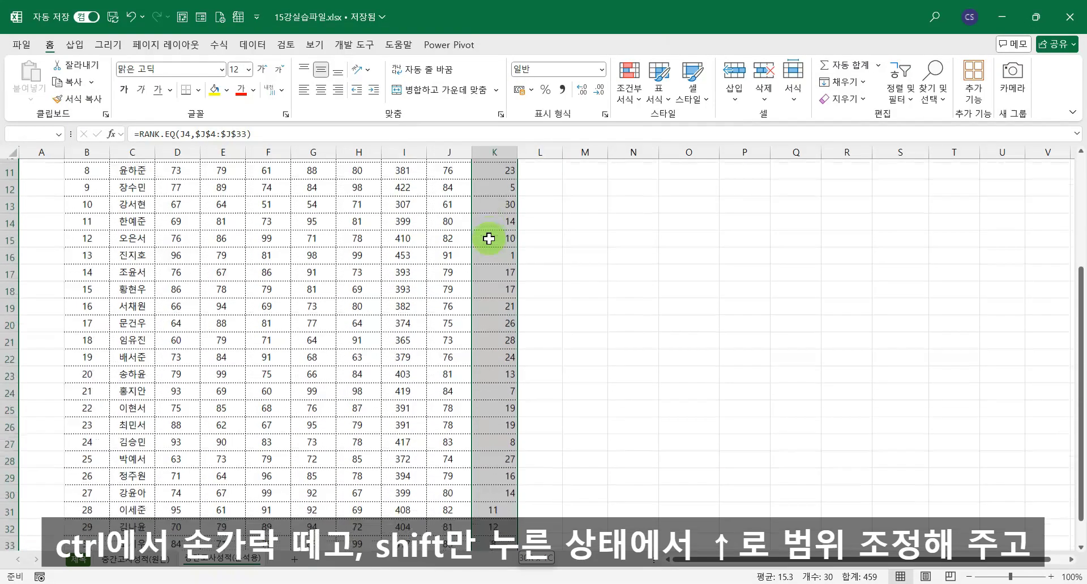
pyautogui.hotkey('shift', 'Up')
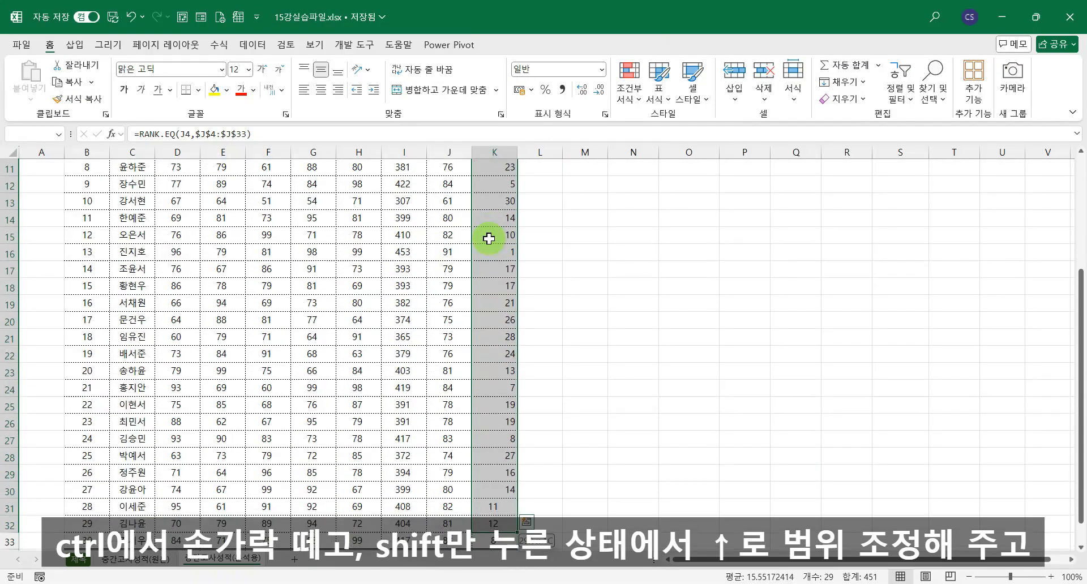
pyautogui.hotkey('shift', 'Up')
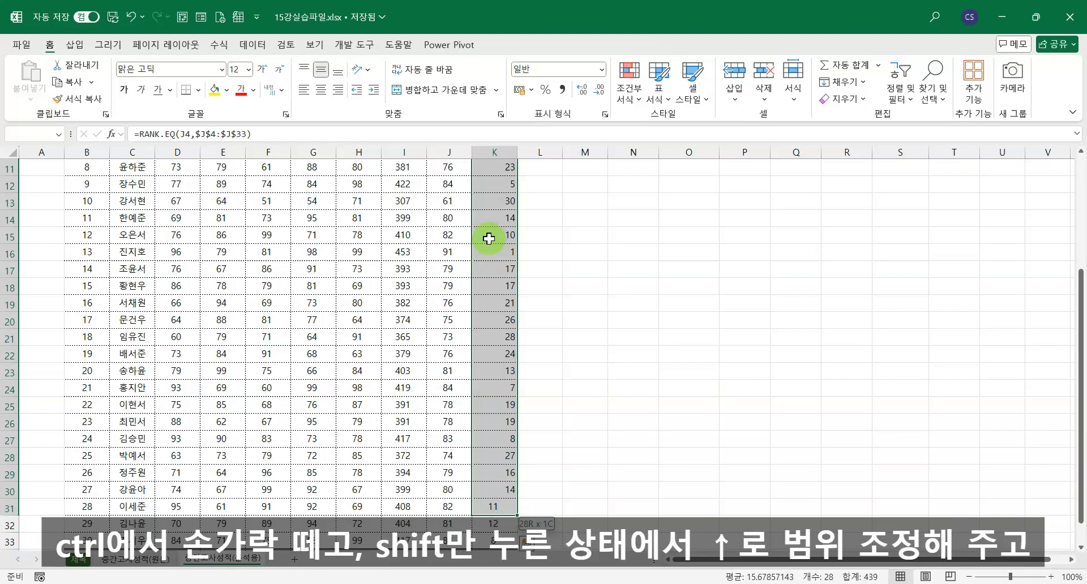
pyautogui.hotkey('shift', 'Up')
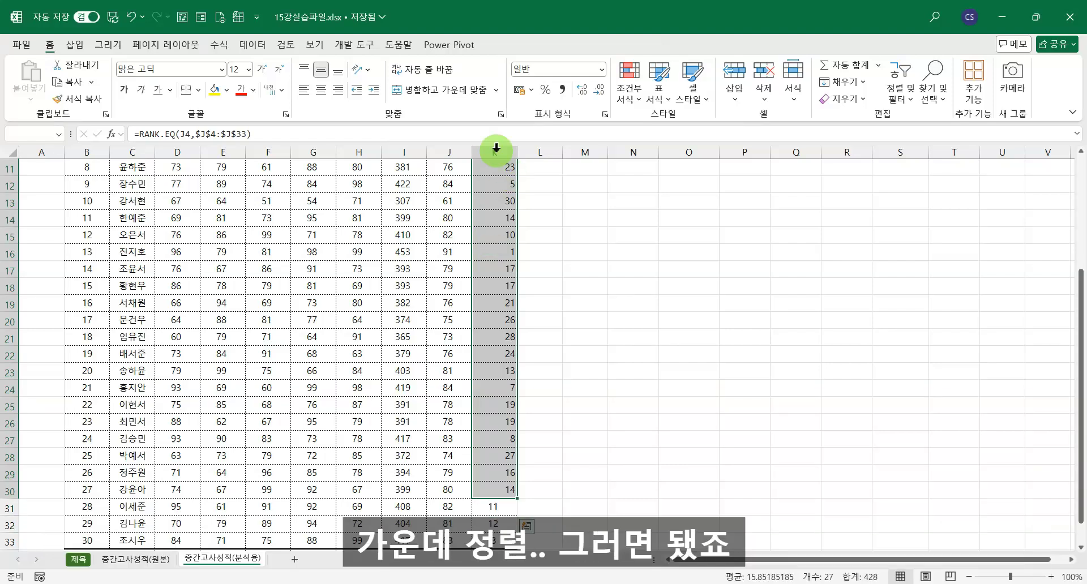
pyautogui.click(321, 89)
pyautogui.scroll(4, 533, 292)
pyautogui.scroll(-6, 504, 317)
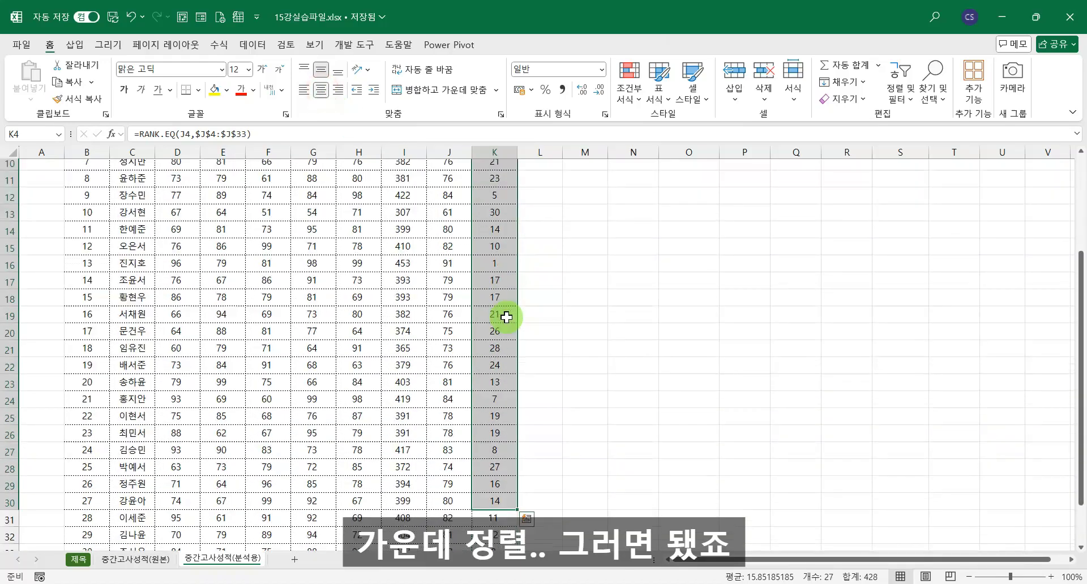
pyautogui.click(604, 410)
pyautogui.scroll(3, 515, 422)
pyautogui.scroll(-2, 514, 421)
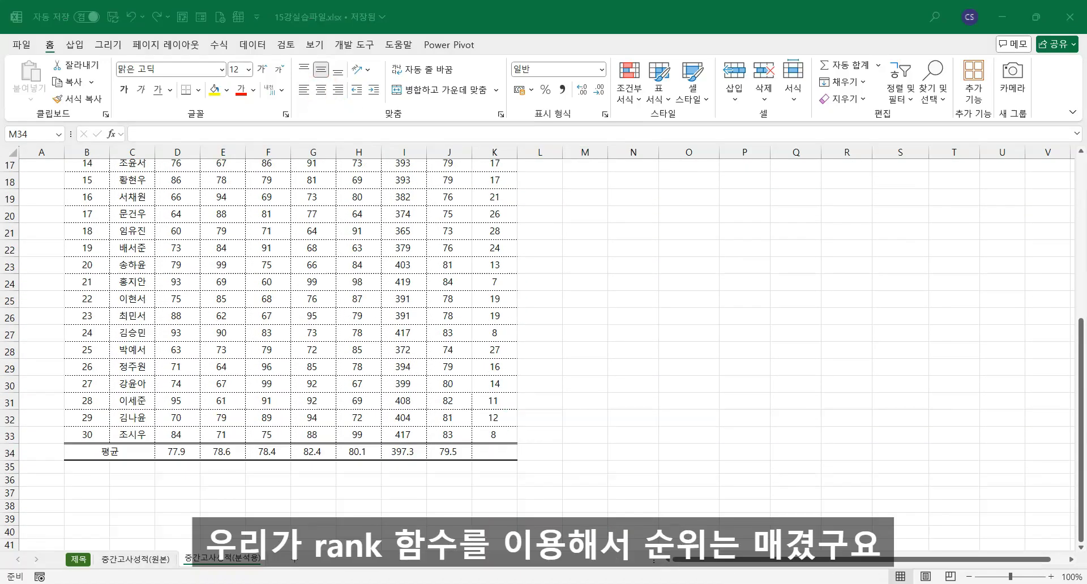
pyautogui.scroll(5, 506, 342)
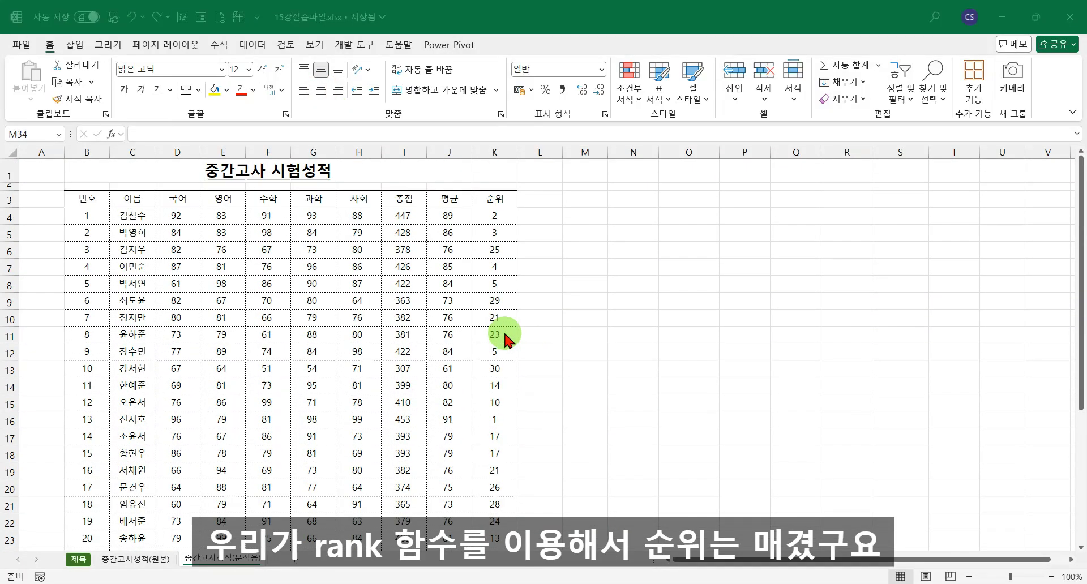
pyautogui.scroll(-2, 510, 340)
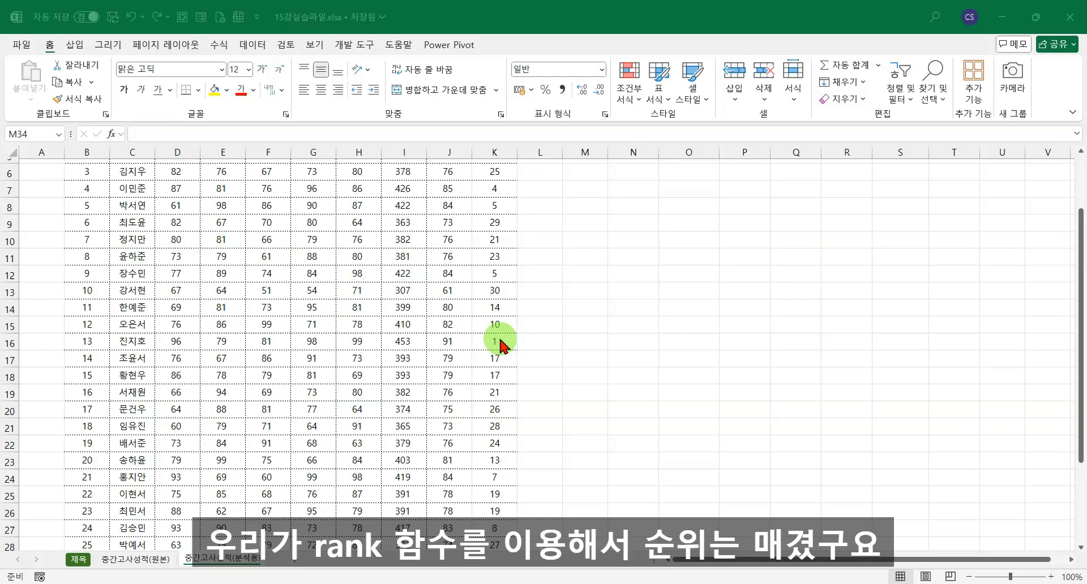
pyautogui.scroll(2, 500, 342)
pyautogui.scroll(-2, 487, 347)
pyautogui.scroll(2, 491, 352)
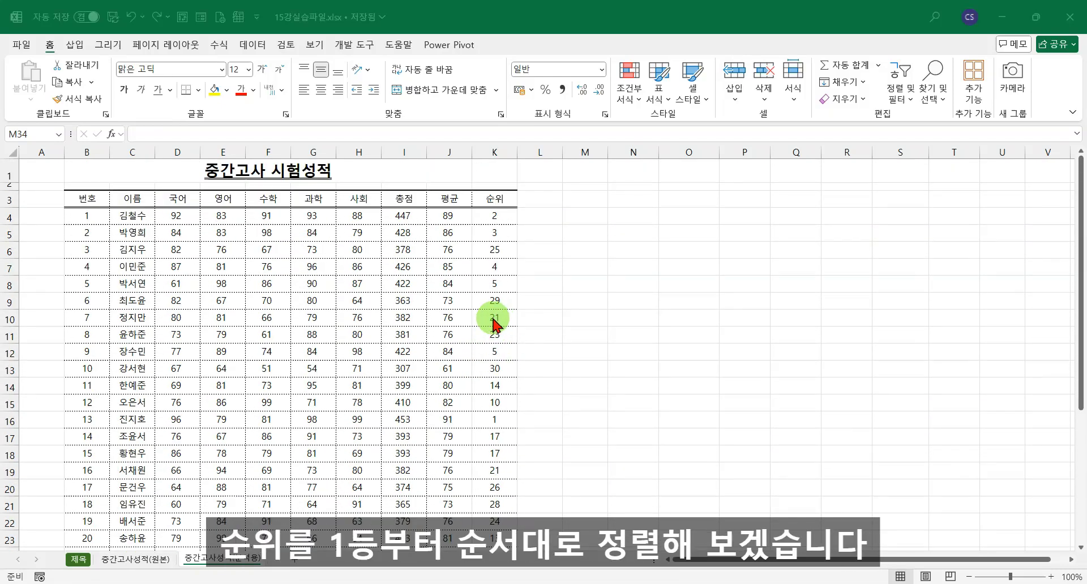
# - Try to sort the student rows by the 순위 column in ascending number order
pyautogui.click(498, 239)
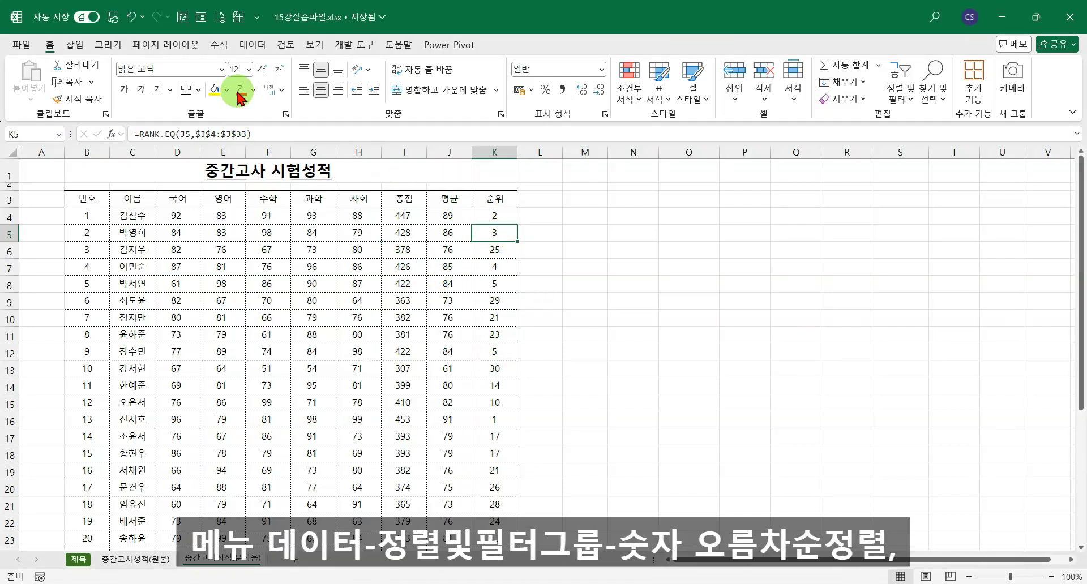
pyautogui.click(252, 45)
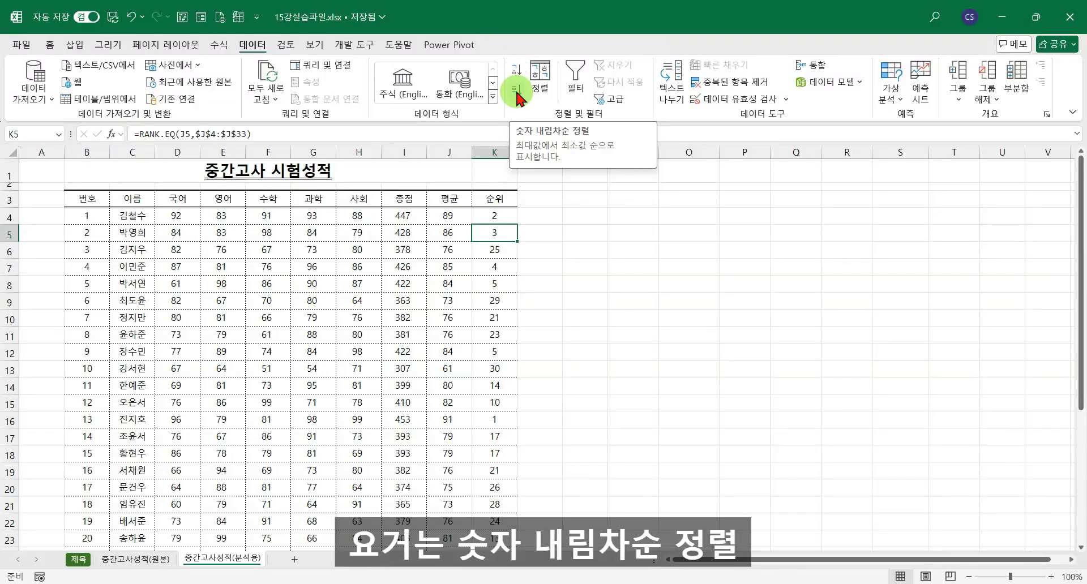
pyautogui.rightClick(495, 237)
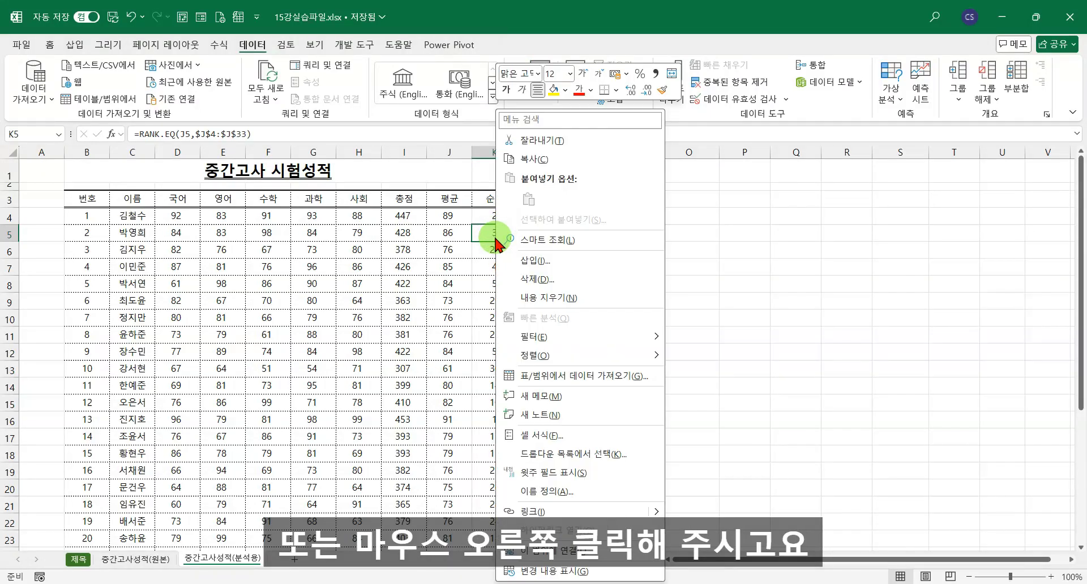
pyautogui.moveTo(535, 358)
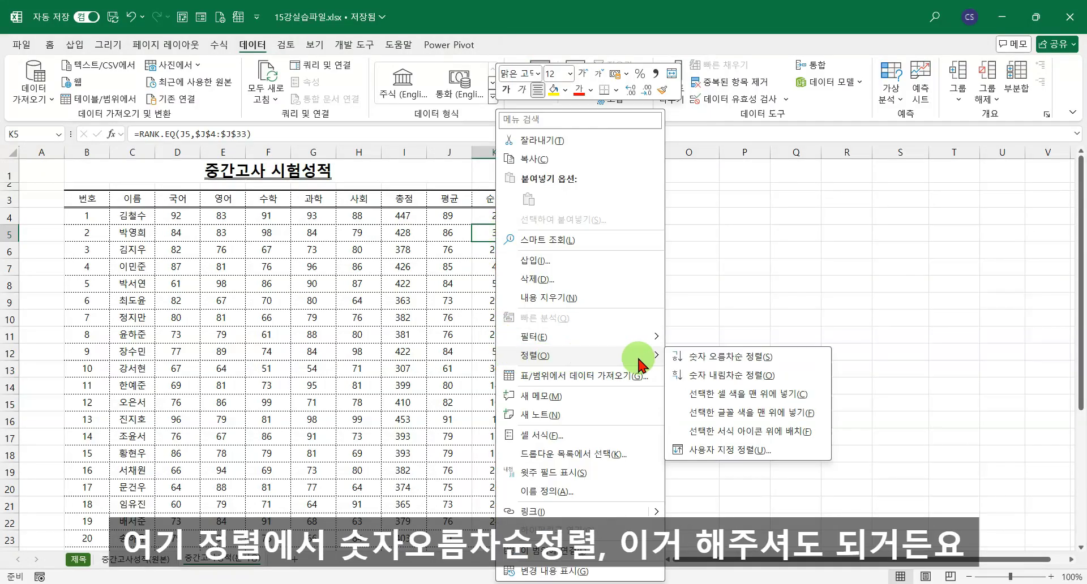
pyautogui.click(707, 360)
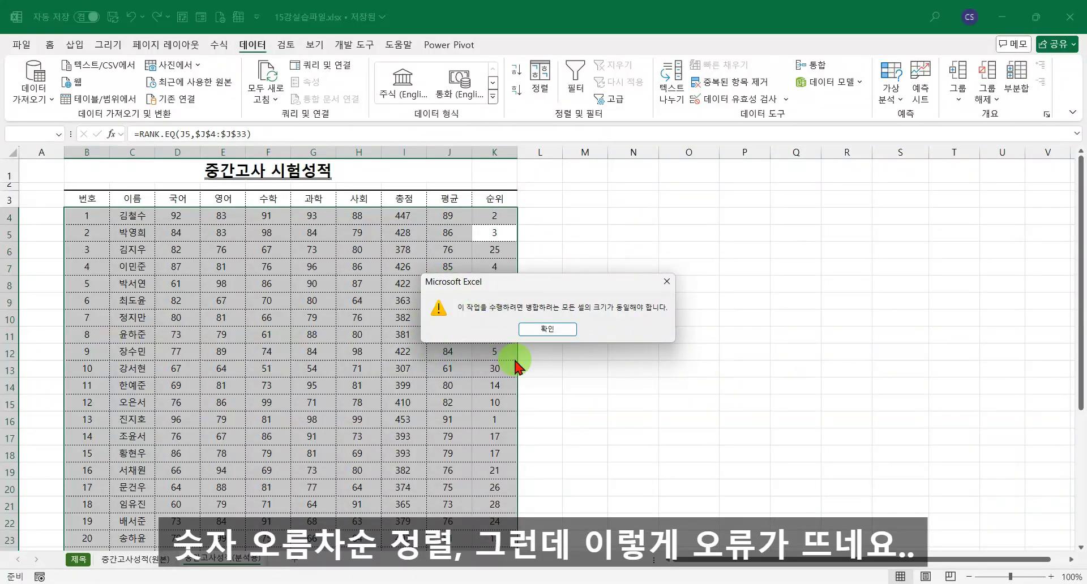
pyautogui.click(557, 329)
pyautogui.click(561, 311)
# - Examine how the 평균 row with its merged label adjoins the student data, and compare it with the spacer row 2 below the title
pyautogui.click(502, 316)
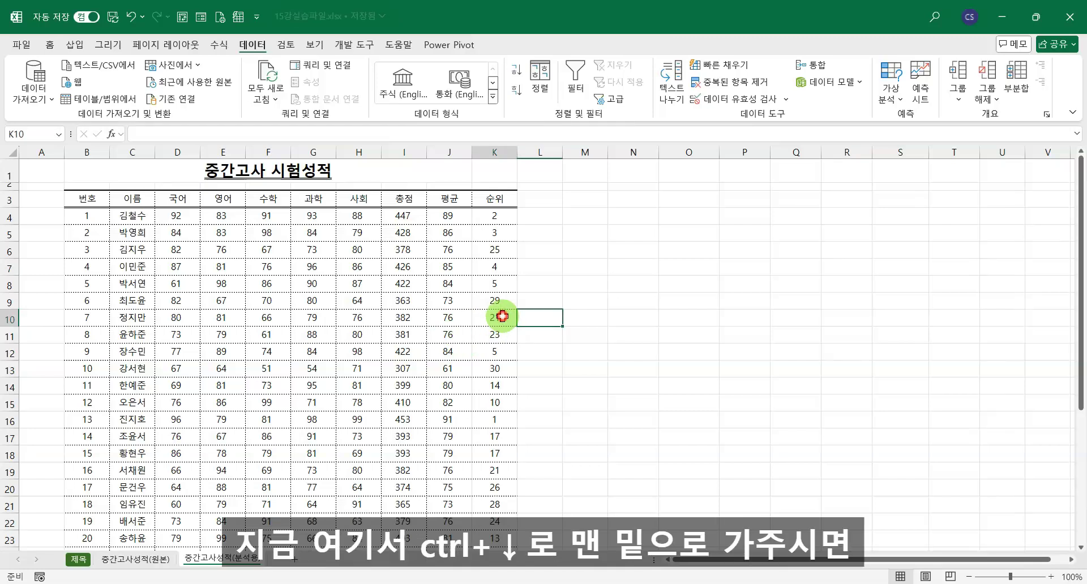
pyautogui.hotkey('ctrl', 'Down')
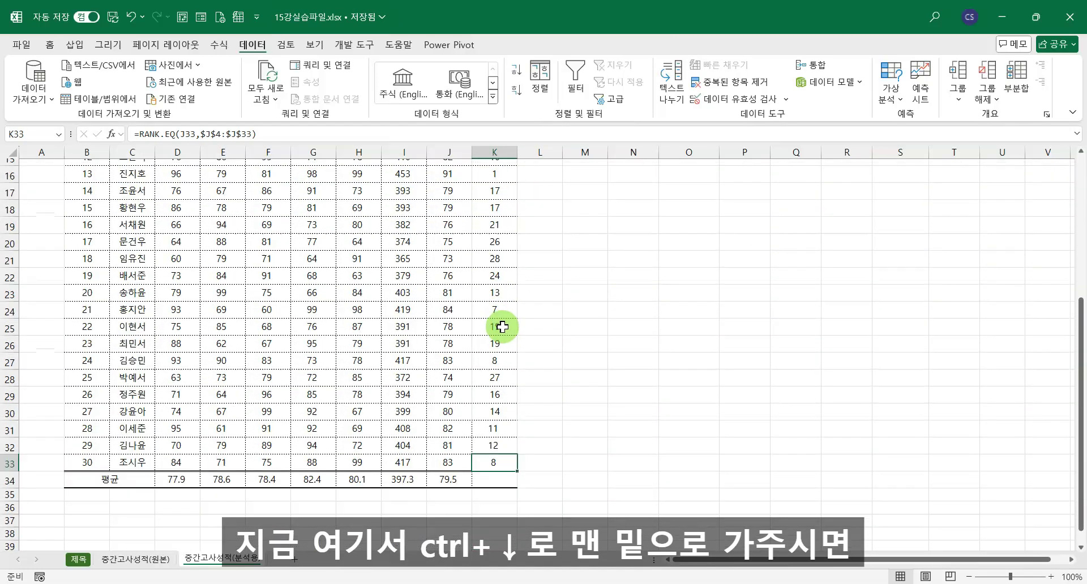
pyautogui.scroll(-2, 502, 328)
pyautogui.click(504, 402)
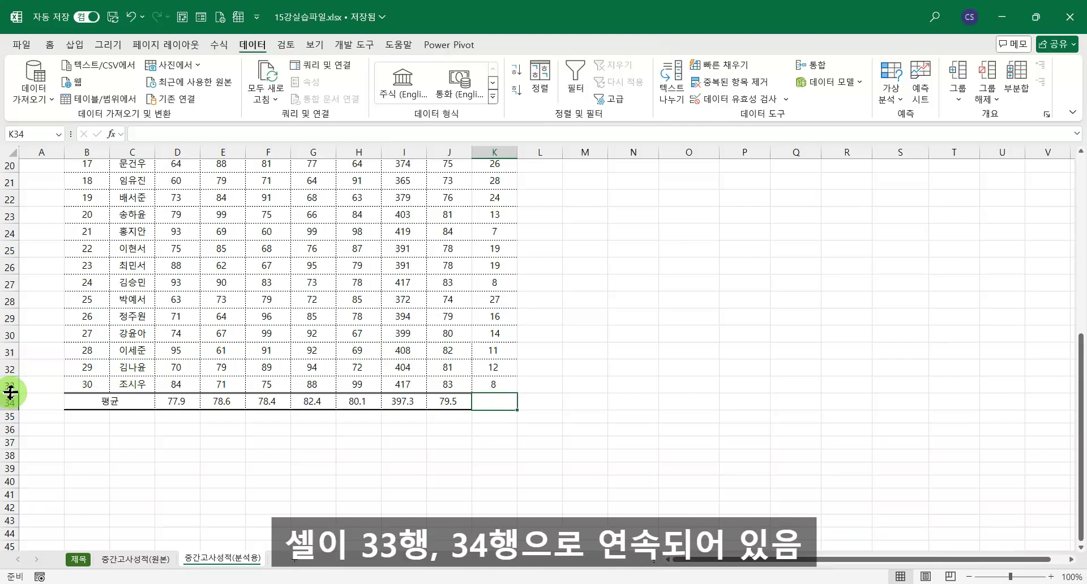
pyautogui.click(96, 403)
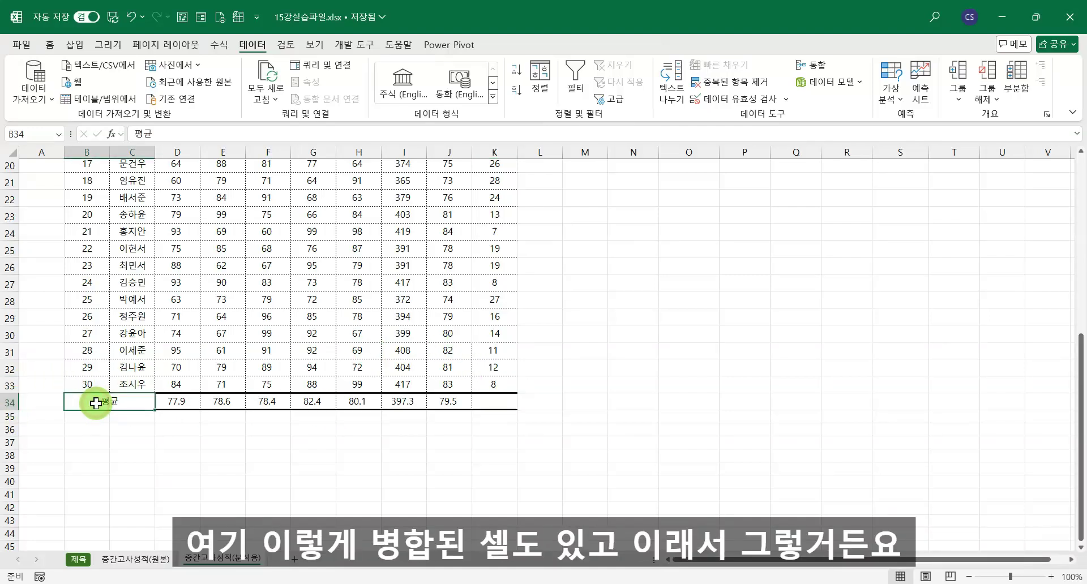
pyautogui.scroll(3, 295, 374)
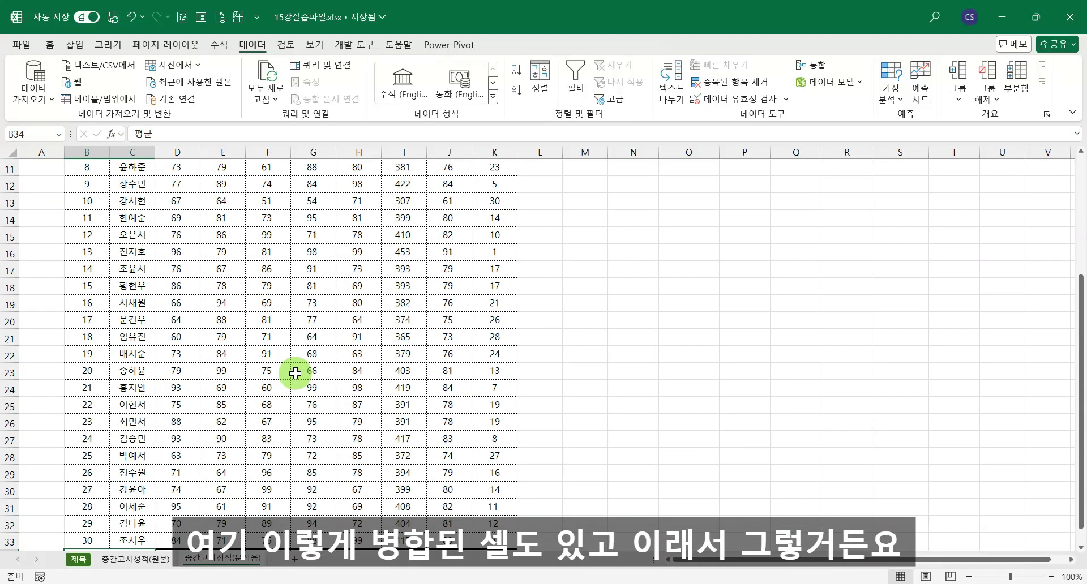
pyautogui.scroll(3, 295, 374)
pyautogui.click(257, 175)
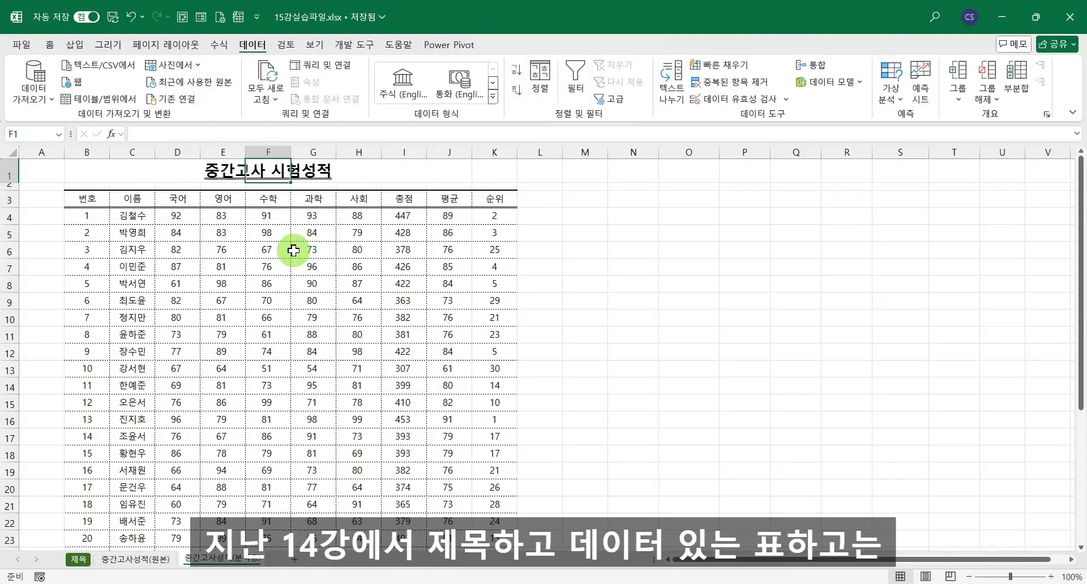
pyautogui.click(11, 185)
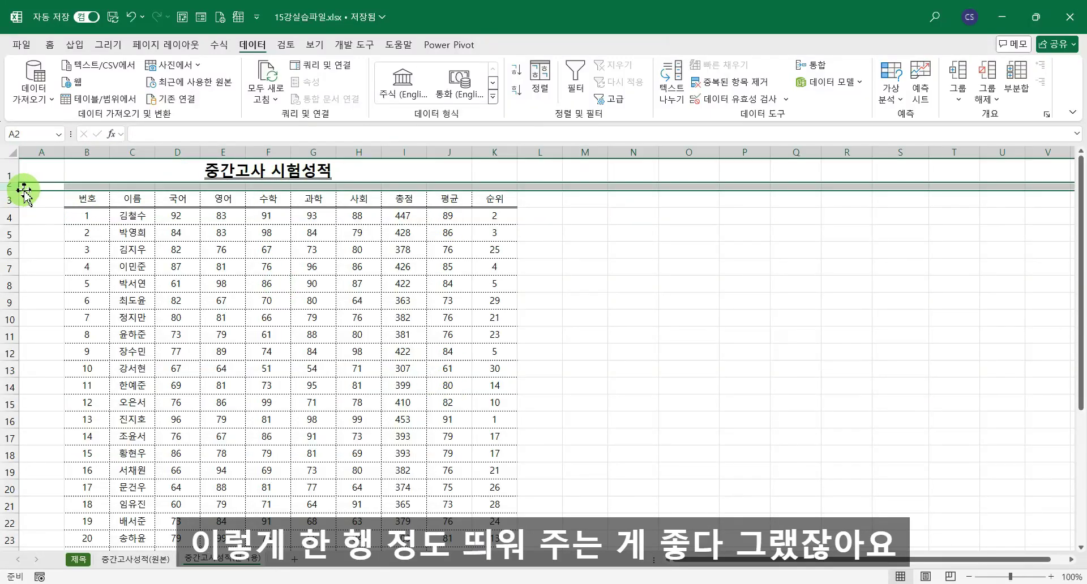
pyautogui.click(572, 306)
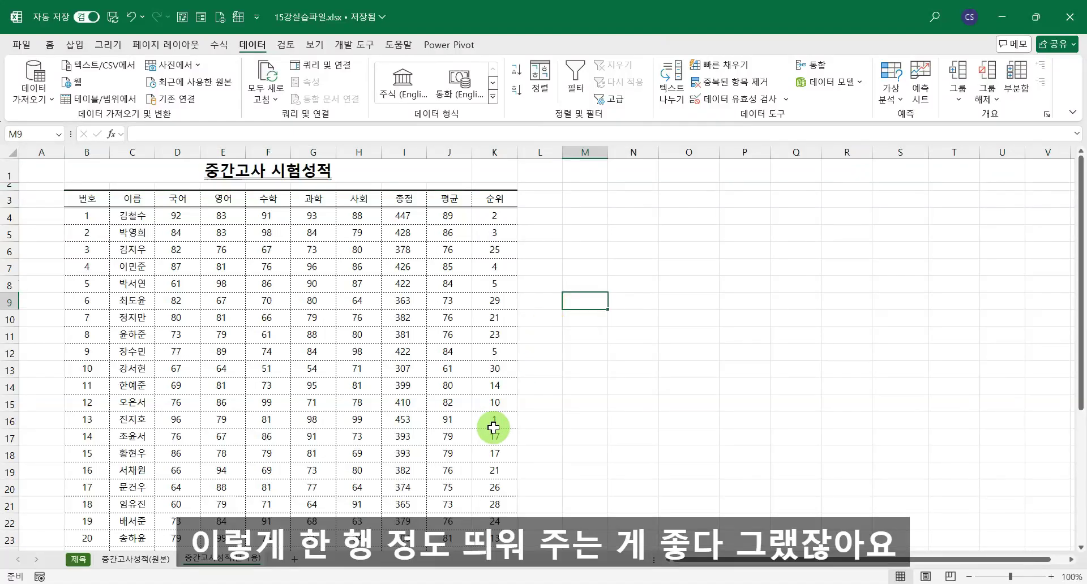
# - Insert a blank row at row 34 to separate the student data from the 평균 row
pyautogui.scroll(-8, 498, 431)
pyautogui.click(495, 335)
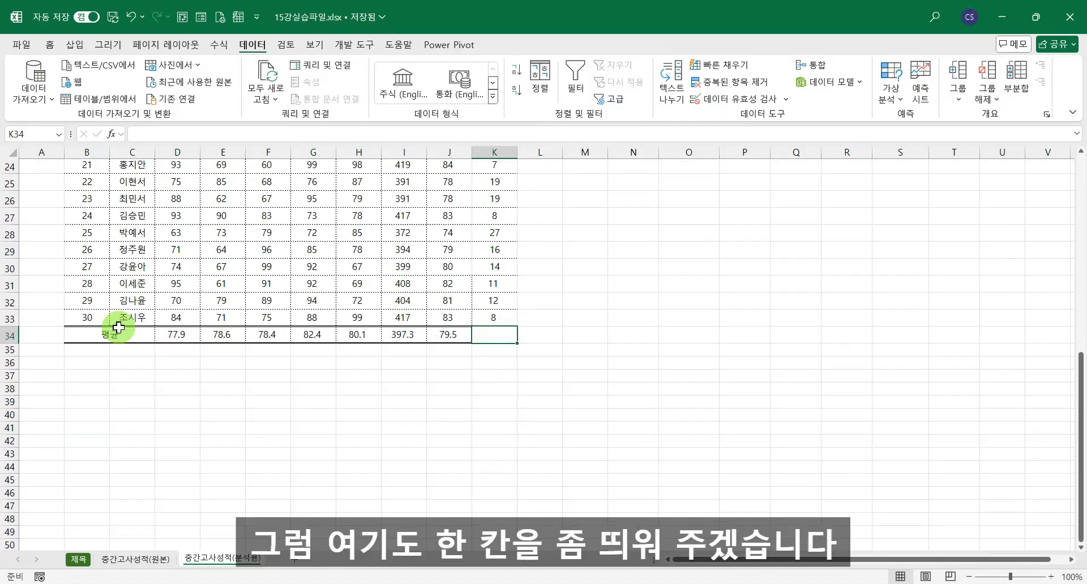
pyautogui.click(6, 336)
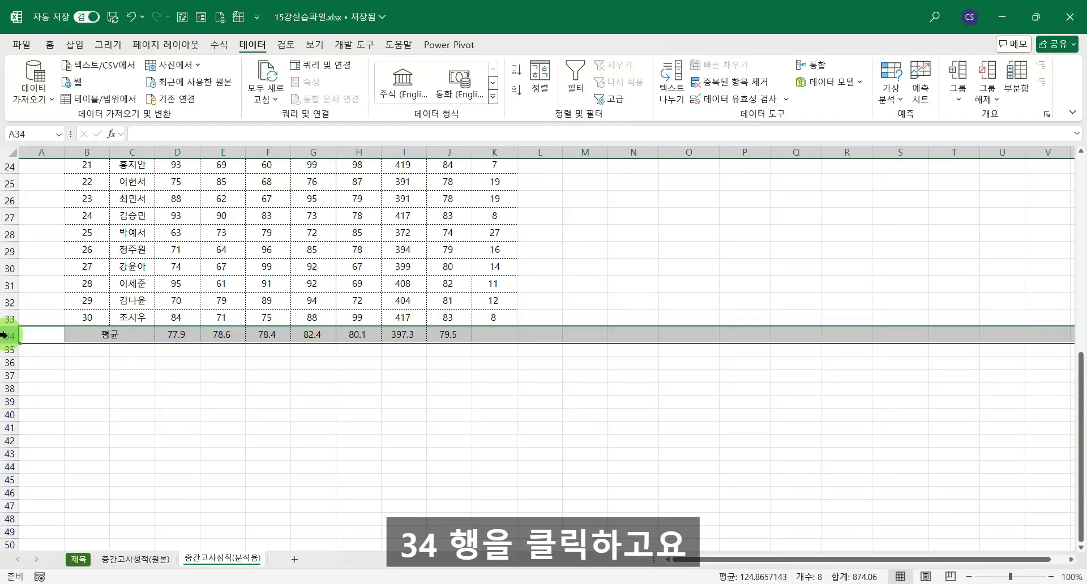
pyautogui.hotkey('ctrl', 'shift', '+')
pyautogui.click(350, 469)
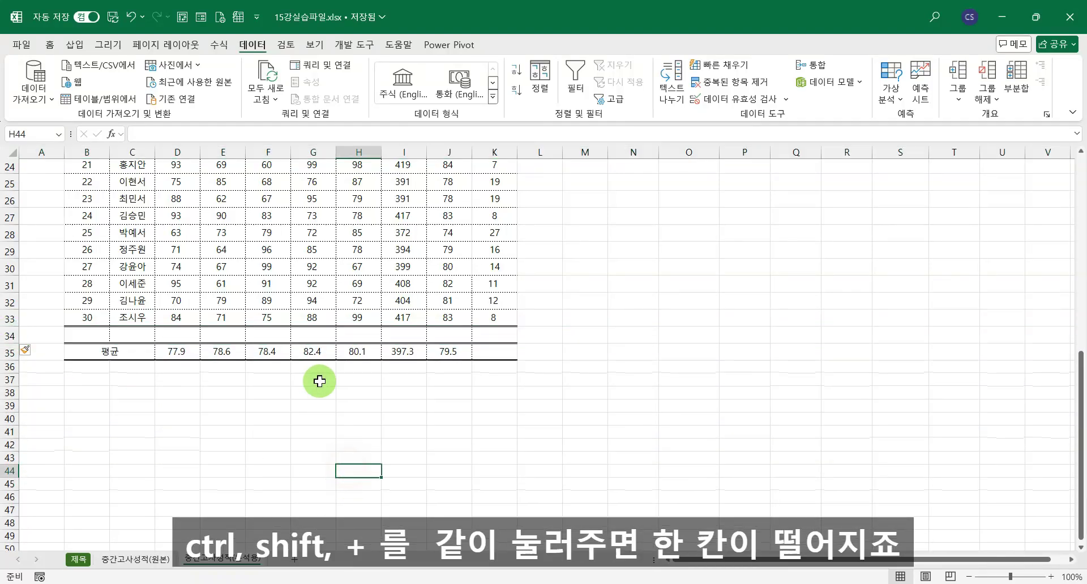
pyautogui.scroll(3, 446, 362)
pyautogui.scroll(5, 447, 378)
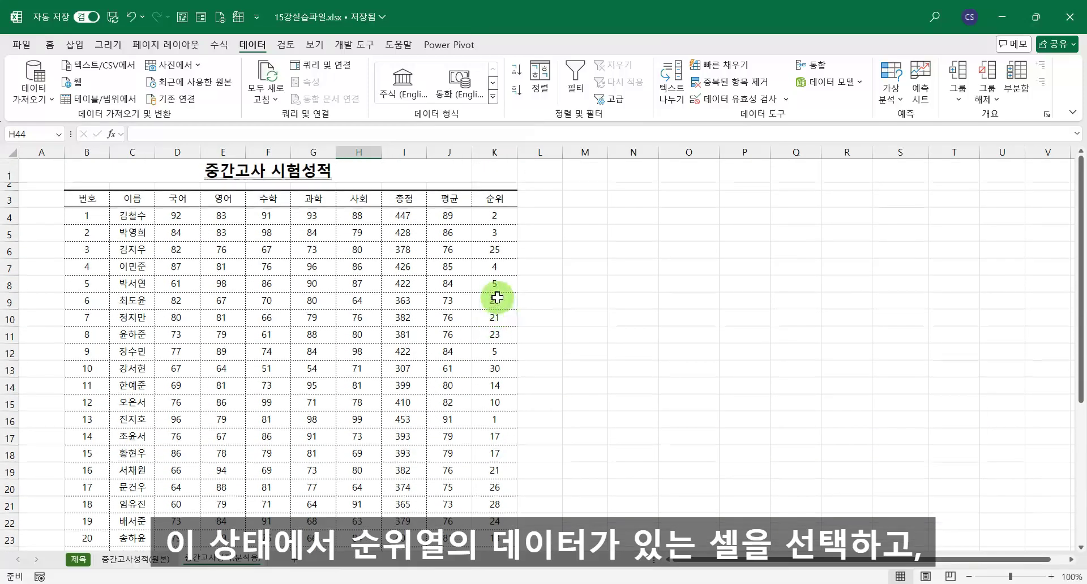
# - Sort the student rows by the 순위 column in ascending number order
pyautogui.click(495, 300)
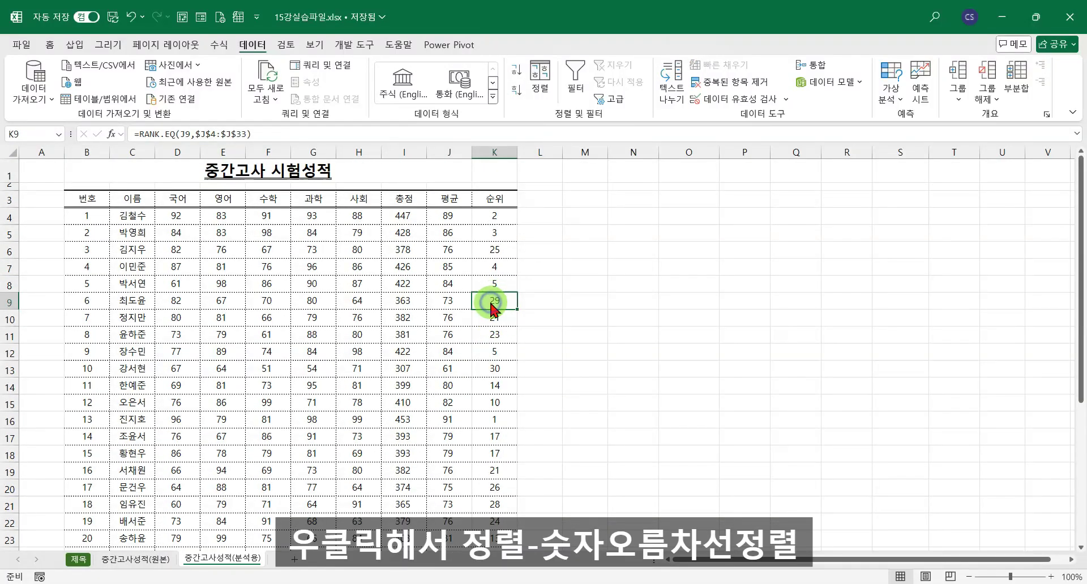
pyautogui.rightClick(491, 305)
pyautogui.moveTo(625, 356)
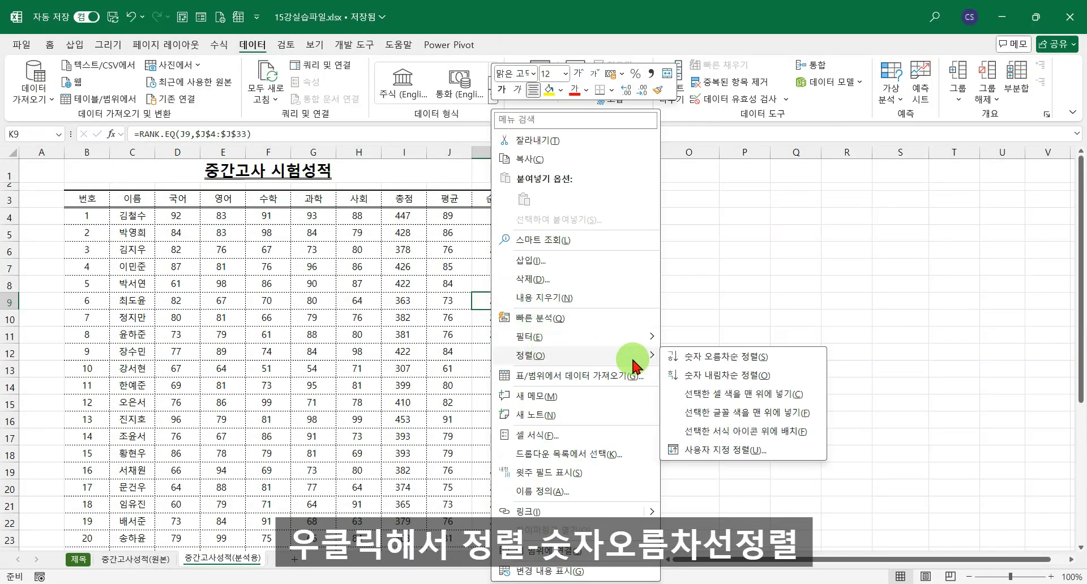
pyautogui.click(698, 357)
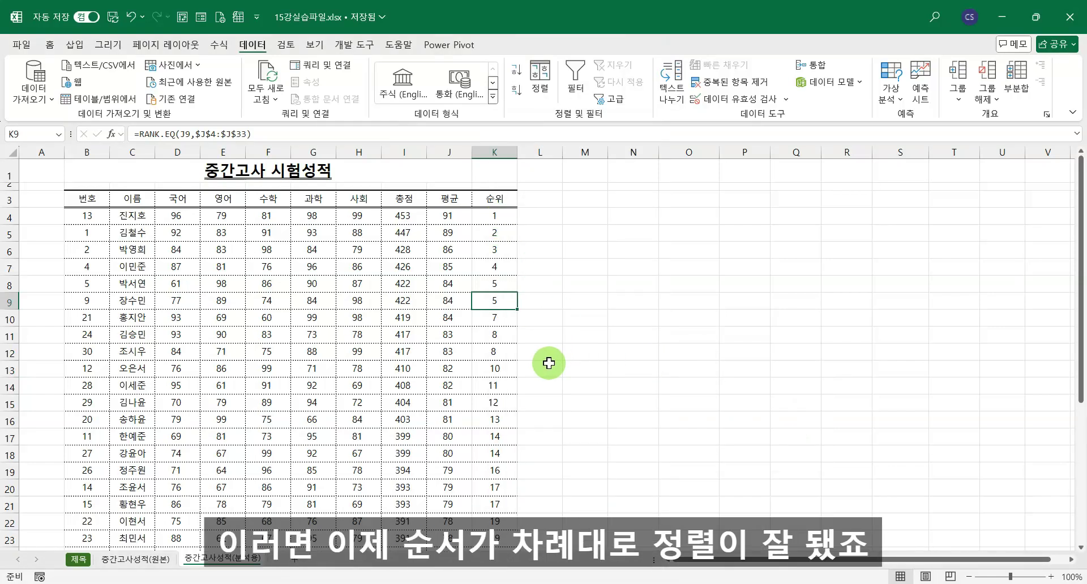
pyautogui.scroll(-7, 548, 363)
pyautogui.click(508, 360)
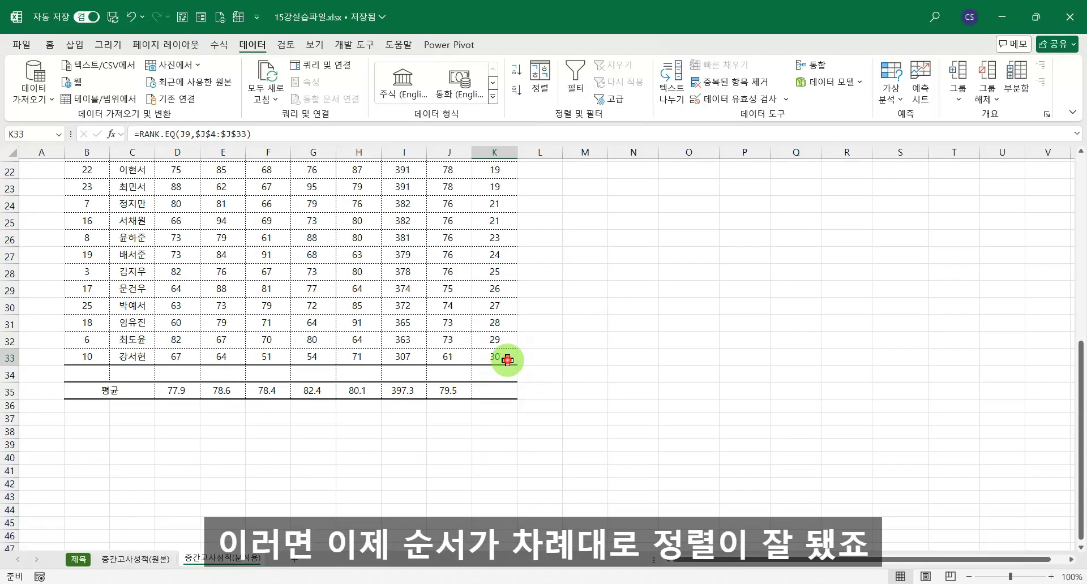
# - Delete the blank row 34 between the student data and the 평균 row
pyautogui.click(9, 375)
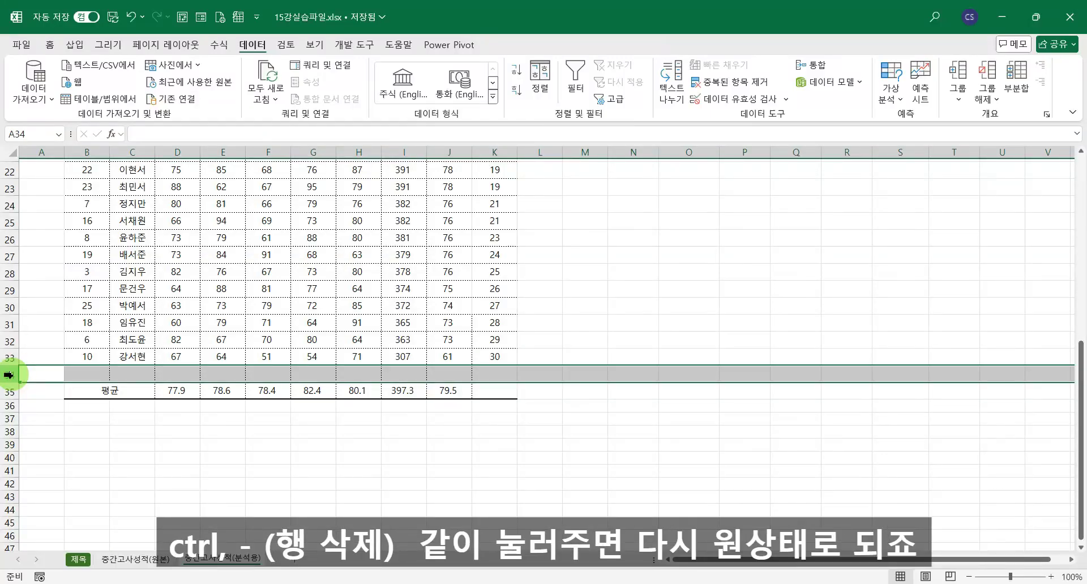
pyautogui.hotkey('ctrl', '-')
pyautogui.click(198, 435)
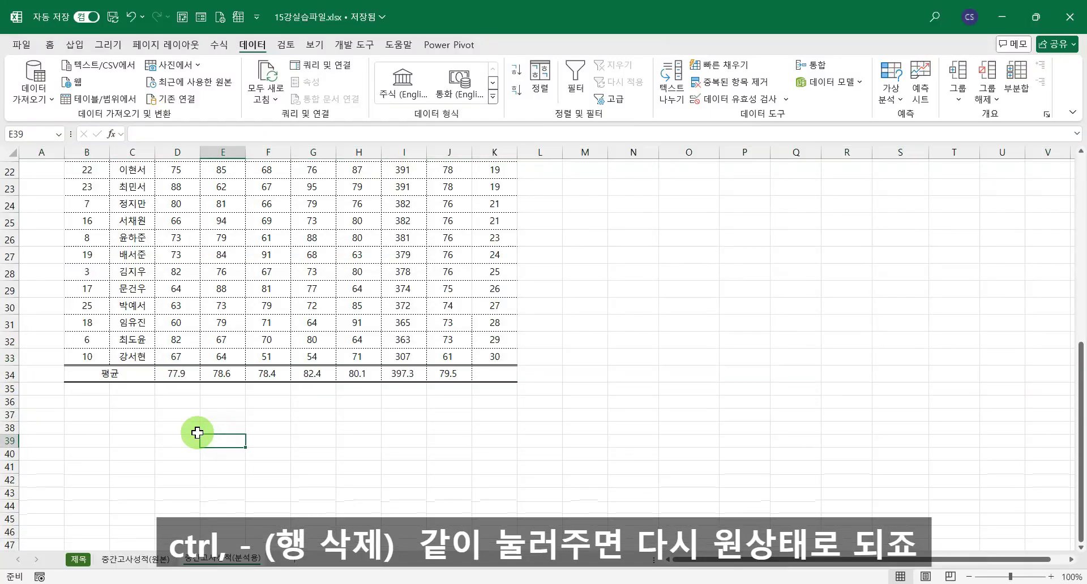
# - Examine the AVERAGE formula in J34 and compare its range with the sorted student rows
pyautogui.click(440, 369)
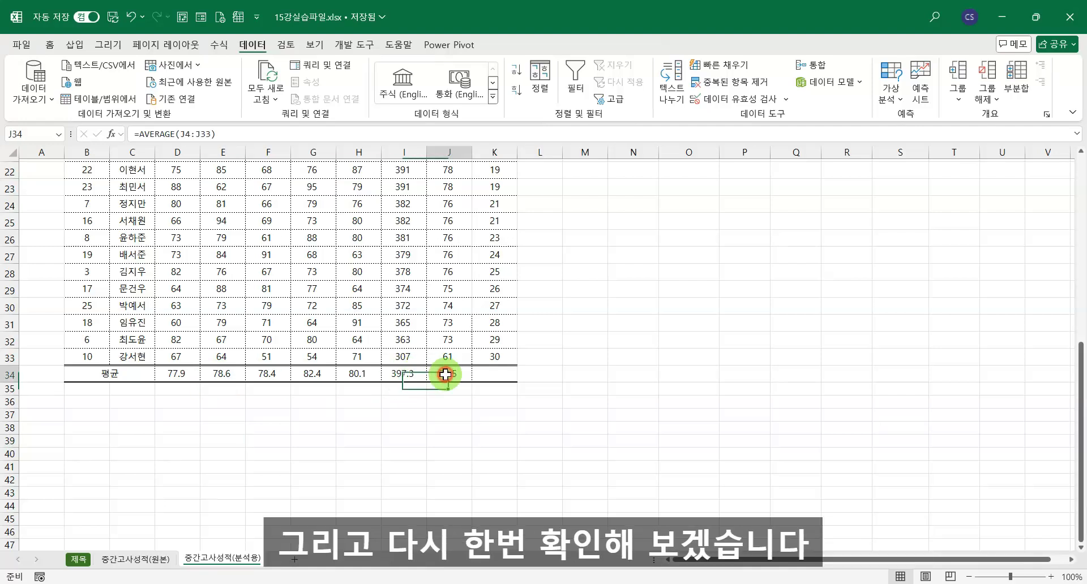
pyautogui.click(144, 134)
pyautogui.scroll(6, 649, 339)
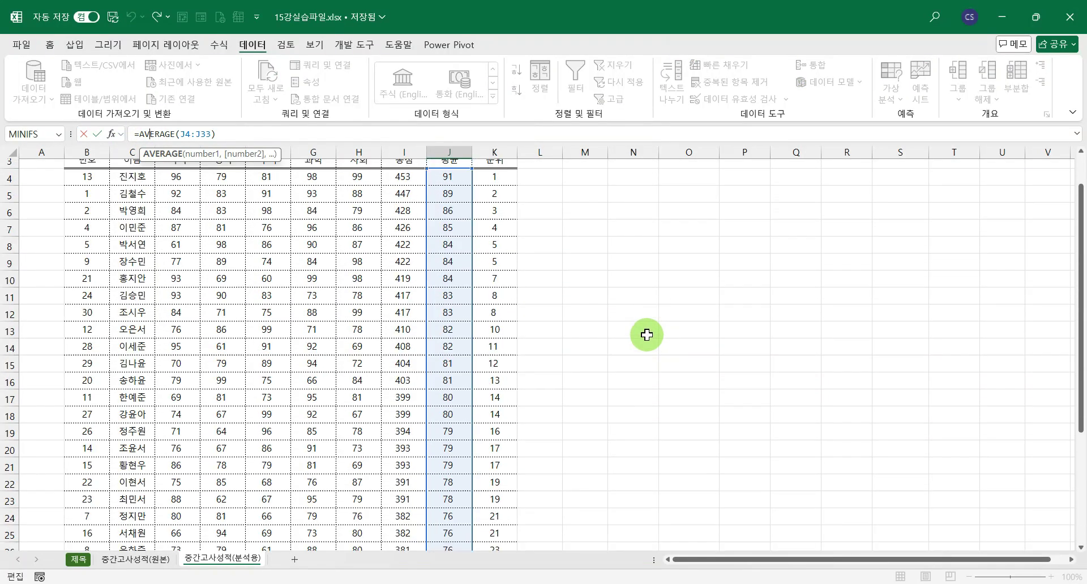
pyautogui.scroll(-8, 647, 335)
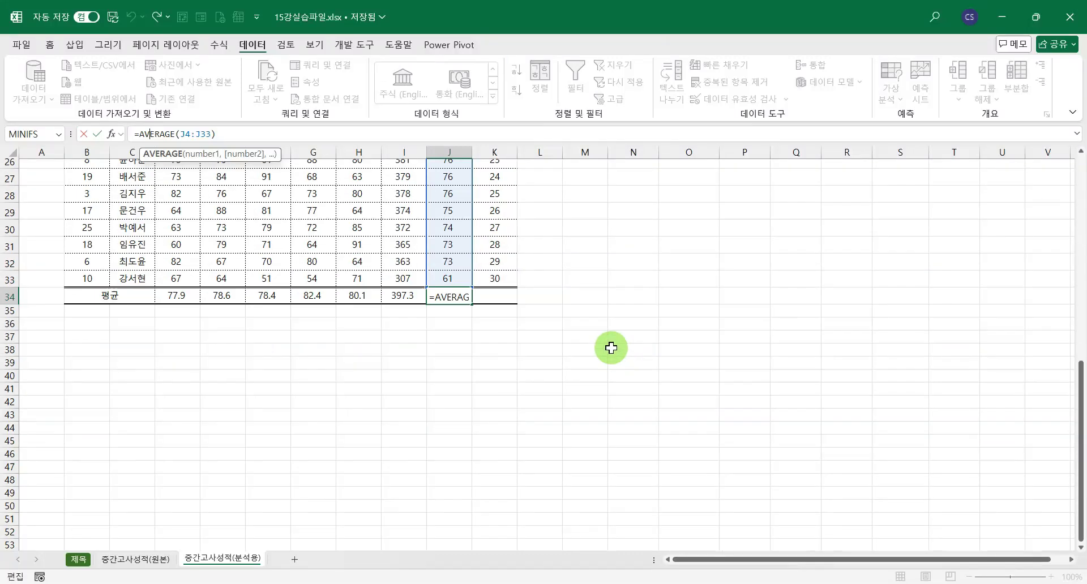
pyautogui.click(603, 337)
pyautogui.scroll(8, 461, 359)
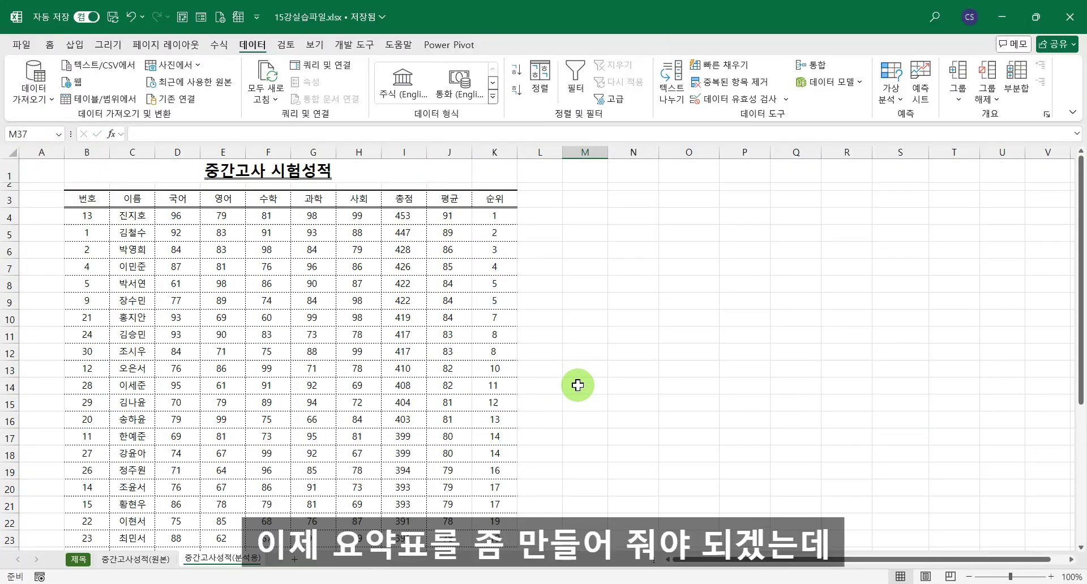
pyautogui.scroll(-6, 578, 385)
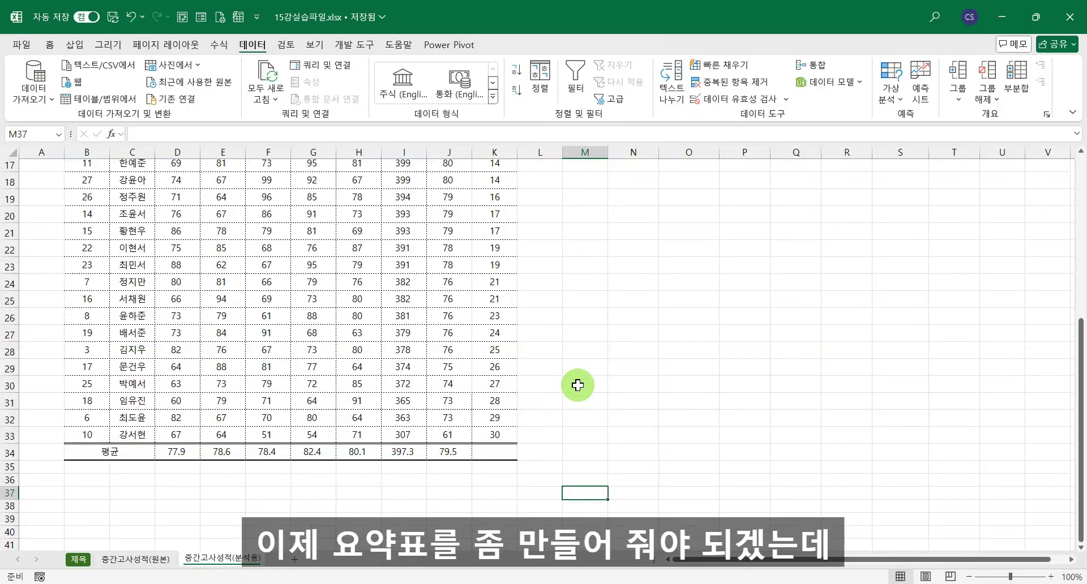
pyautogui.scroll(3, 571, 375)
pyautogui.scroll(3, 571, 375)
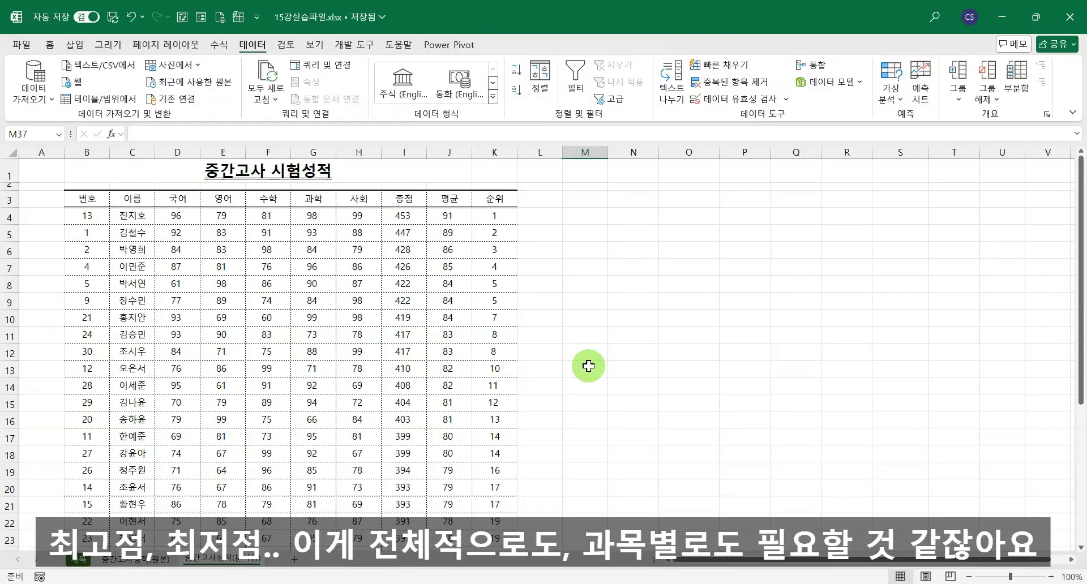
# - Enter the header 구분 in cell N3 to start a summary table beside the score table
pyautogui.click(642, 203)
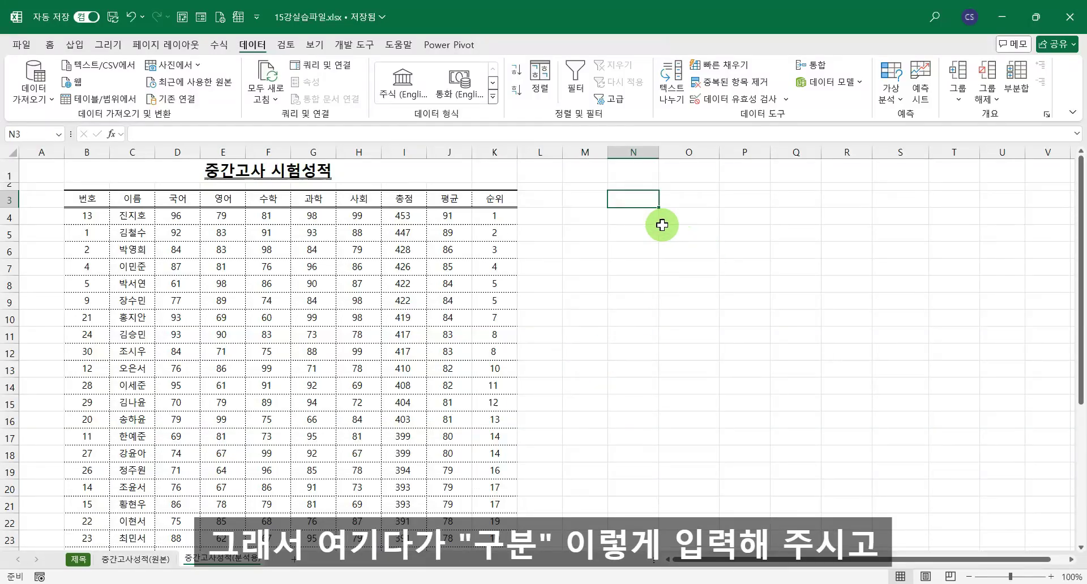
pyautogui.write('rn')
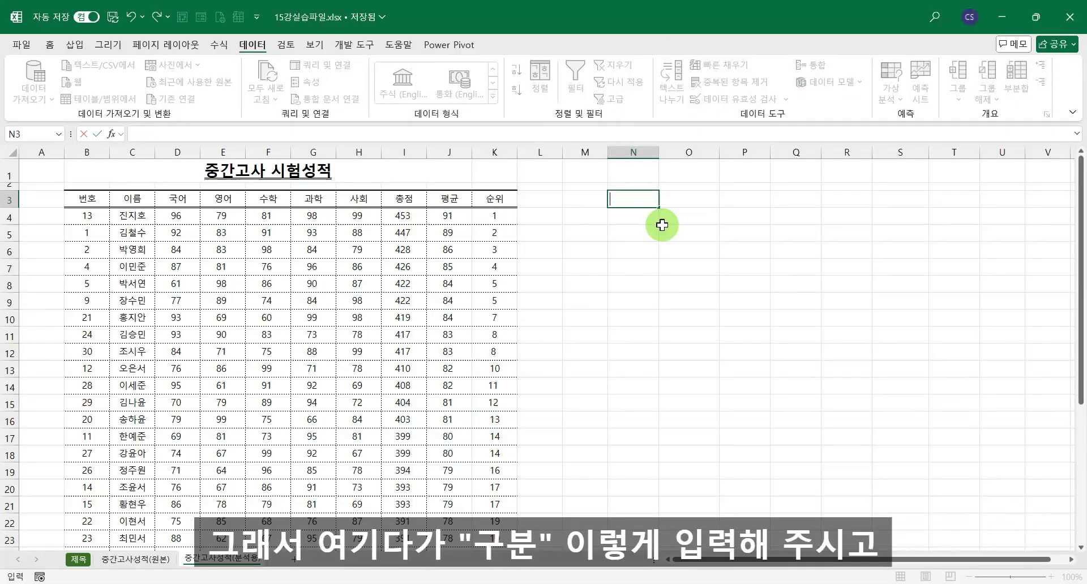
pyautogui.press('Tab')
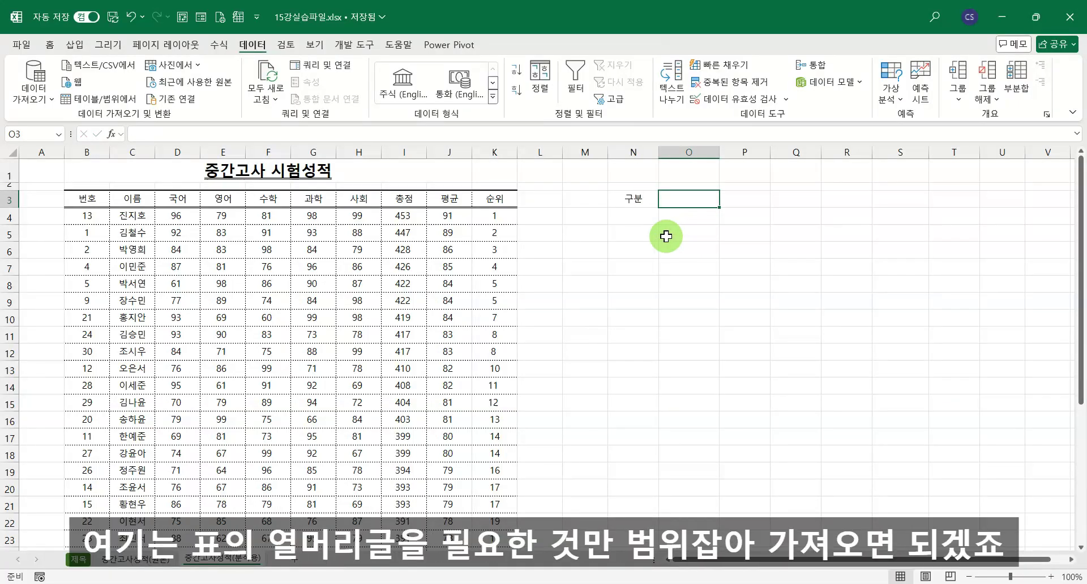
# - Examine the column headers and the first-ranked and last-ranked student rows to decide which columns the summary table needs
pyautogui.moveTo(176, 199); pyautogui.dragTo(452, 205)
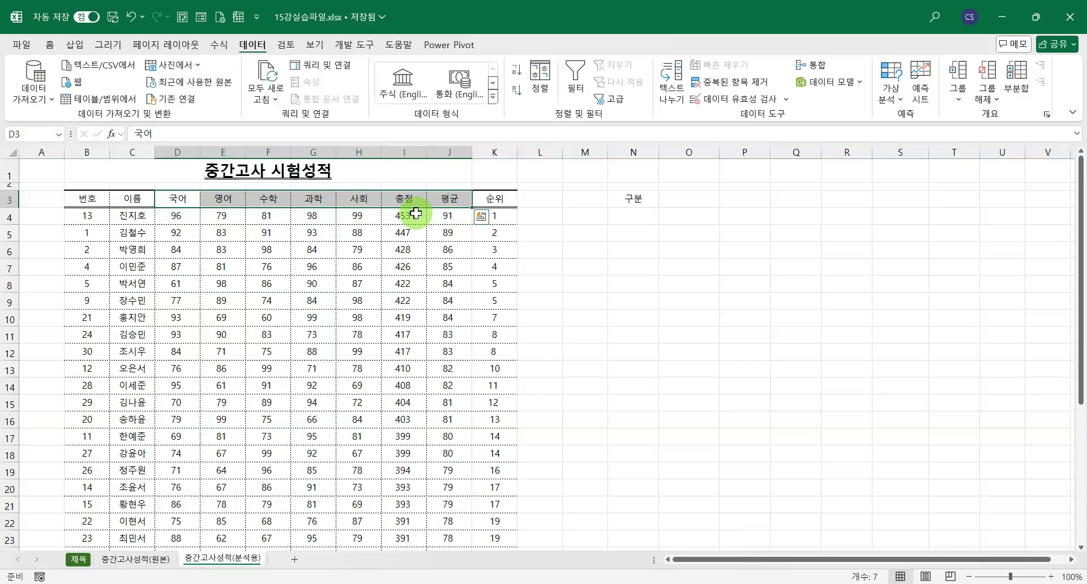
pyautogui.click(673, 320)
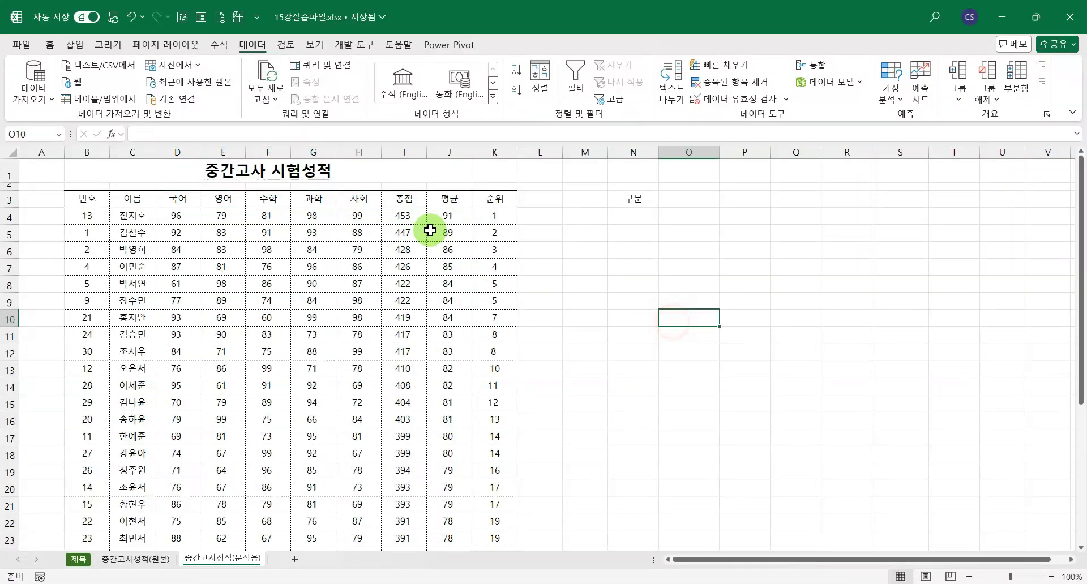
pyautogui.click(495, 215)
pyautogui.click(134, 216)
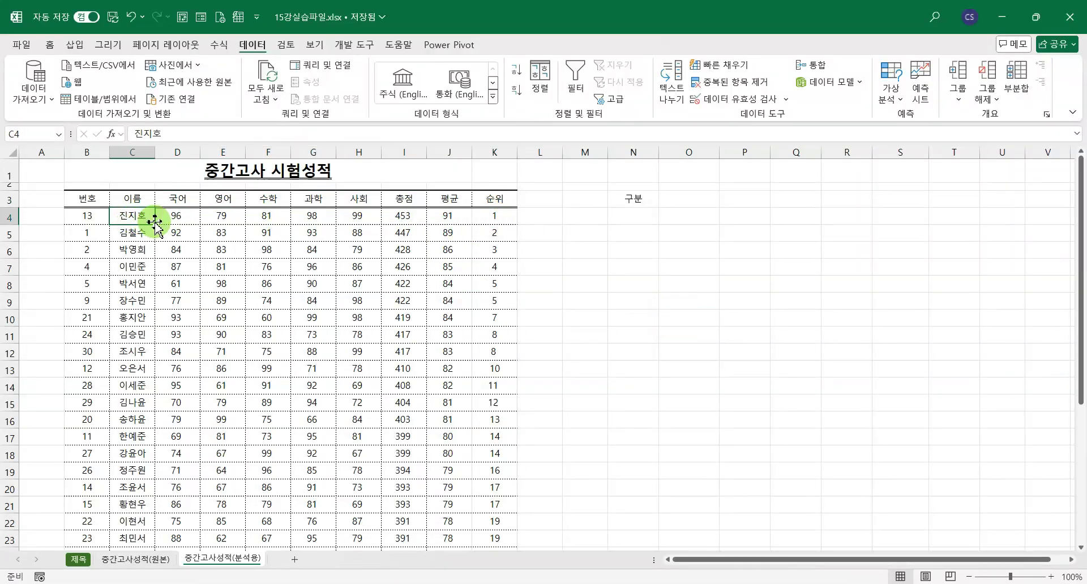
pyautogui.scroll(-3, 440, 363)
pyautogui.scroll(1, 453, 360)
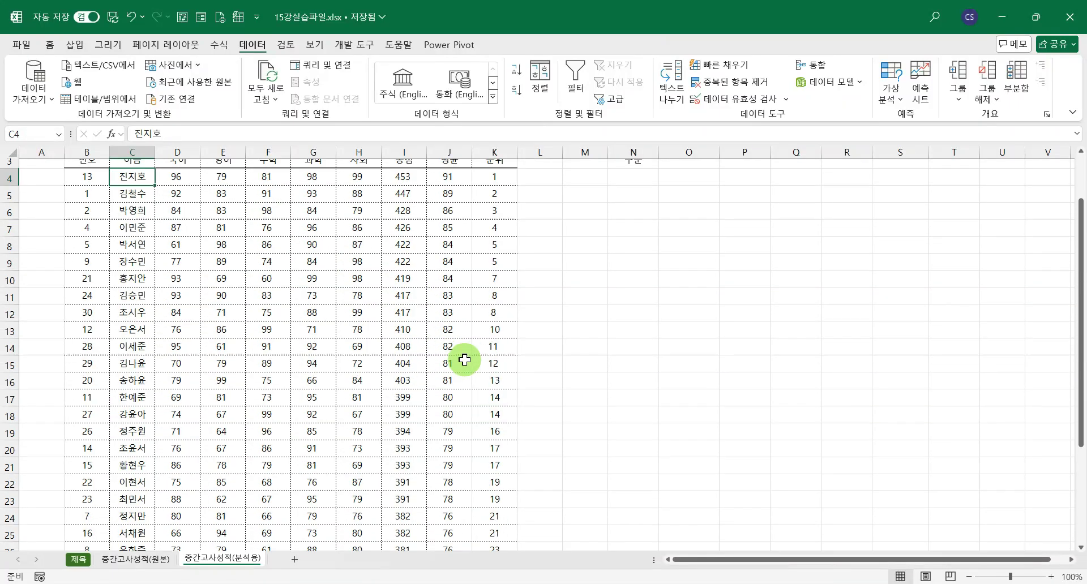
pyautogui.scroll(-4, 464, 374)
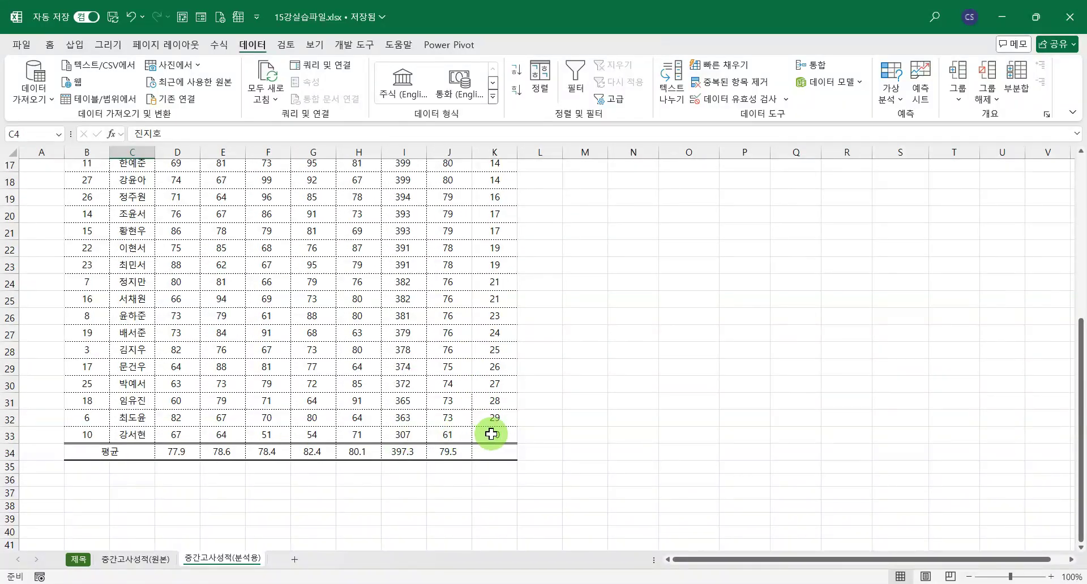
pyautogui.click(491, 437)
pyautogui.click(88, 436)
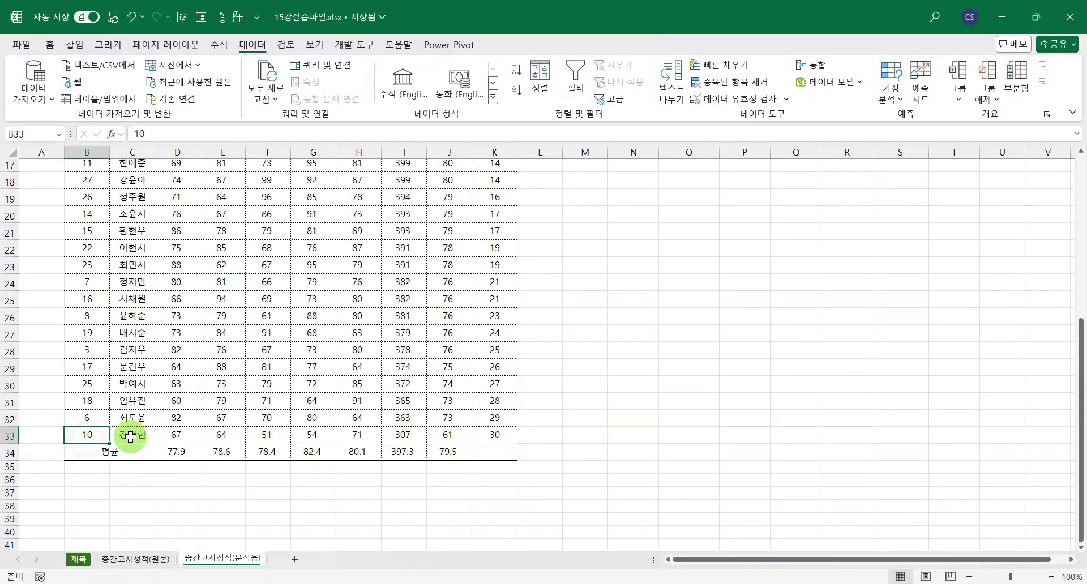
pyautogui.click(132, 437)
pyautogui.scroll(6, 657, 340)
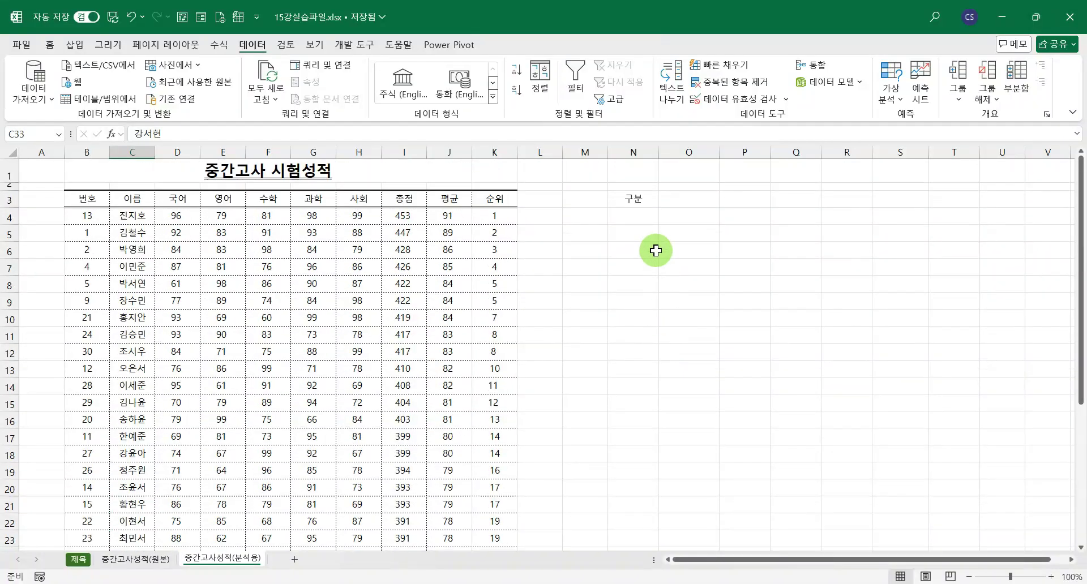
# - Copy the headers 국어 through 평균 in D3:J3 into the summary table starting at O3
pyautogui.click(177, 198)
pyautogui.moveTo(213, 201); pyautogui.dragTo(440, 201)
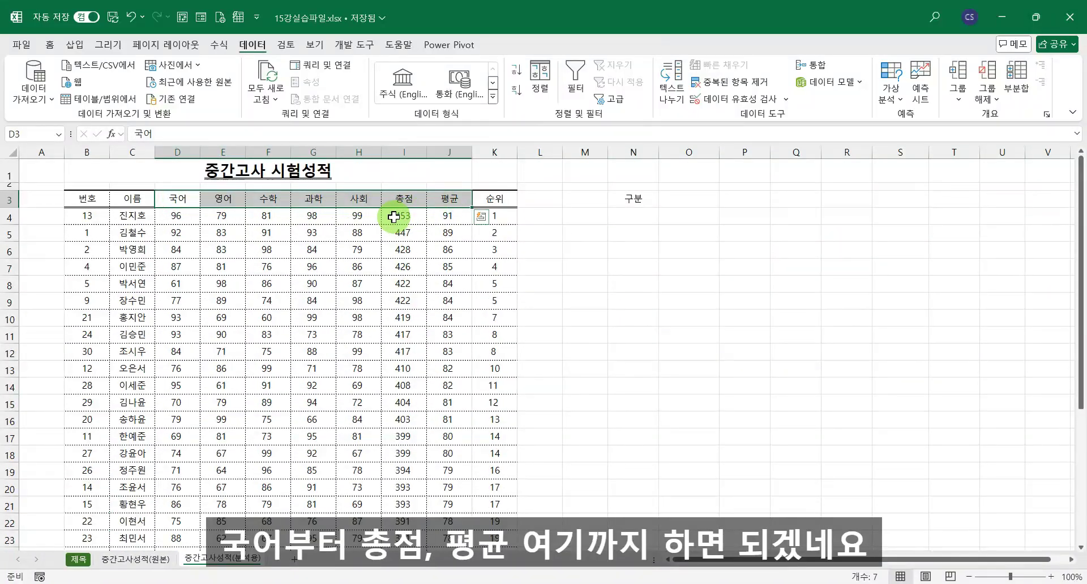
pyautogui.hotkey('ctrl', 'c')
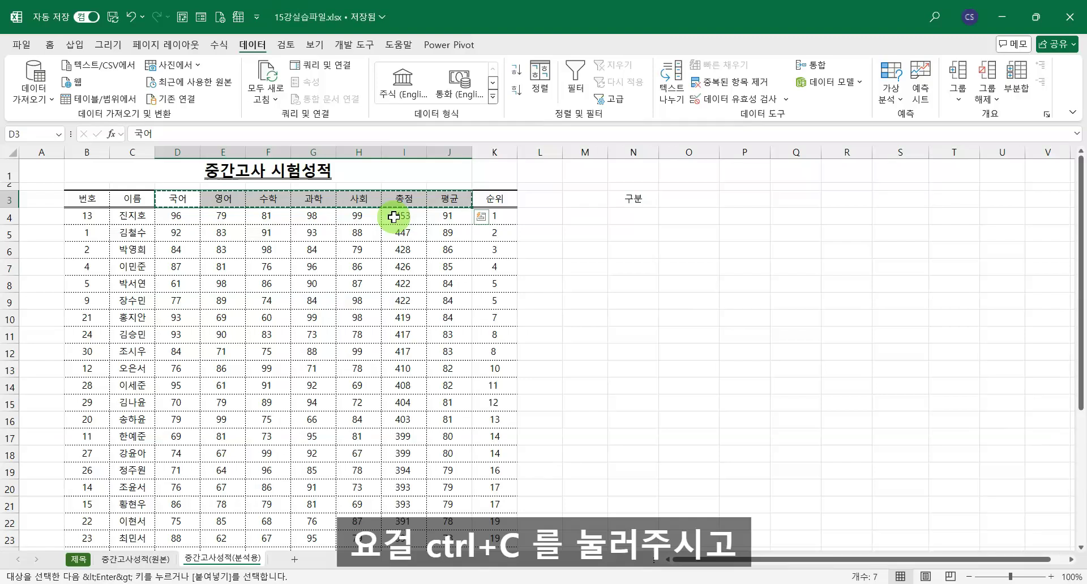
pyautogui.click(677, 202)
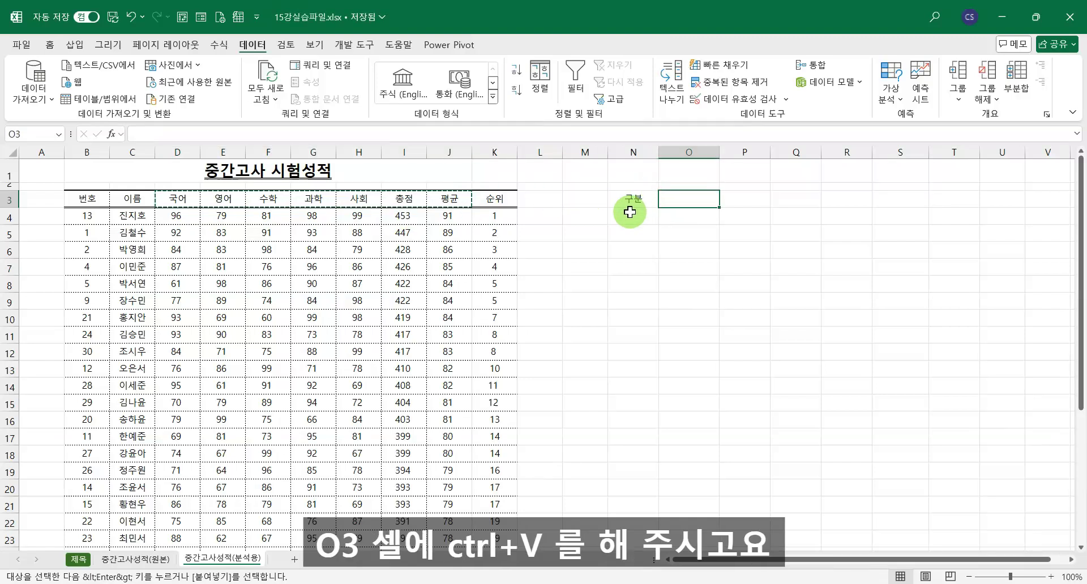
pyautogui.hotkey('ctrl', 'v')
pyautogui.click(637, 235)
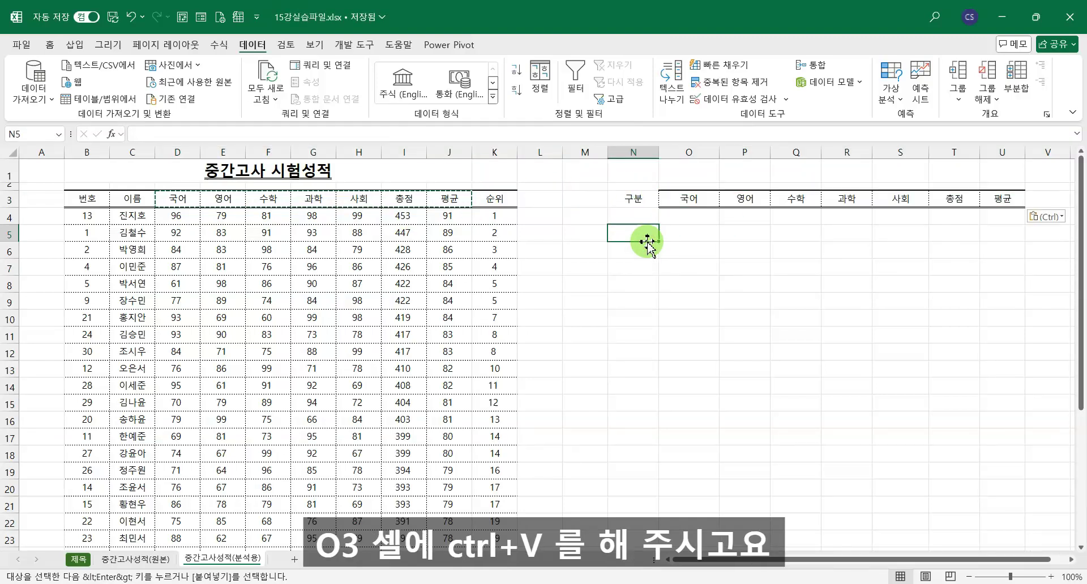
# - Copy the formatting of the 국어 header in O3 onto the 구분 header in N3
pyautogui.click(635, 200)
pyautogui.click(669, 202)
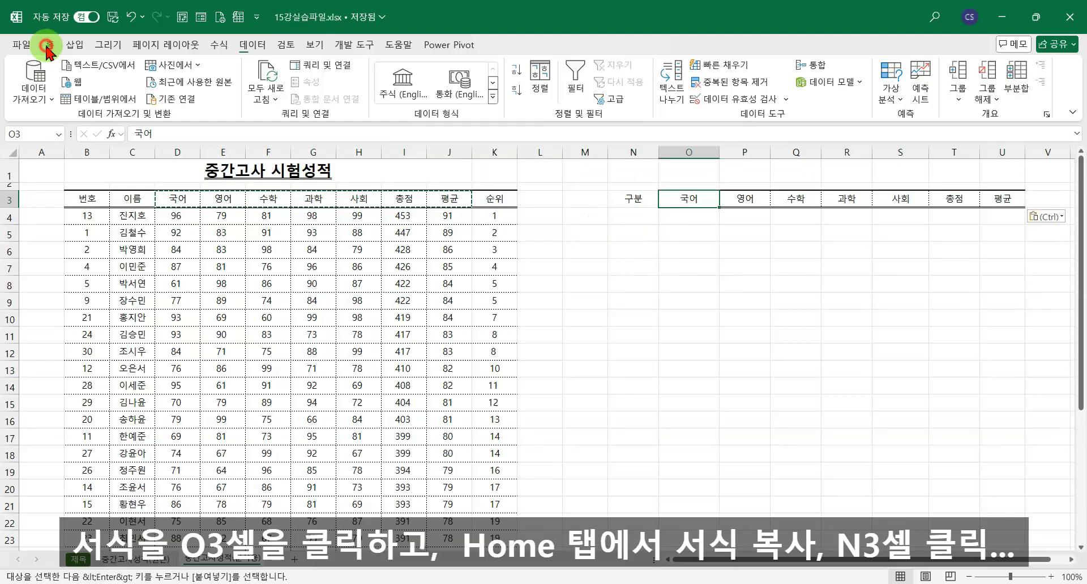
pyautogui.click(47, 49)
pyautogui.click(79, 99)
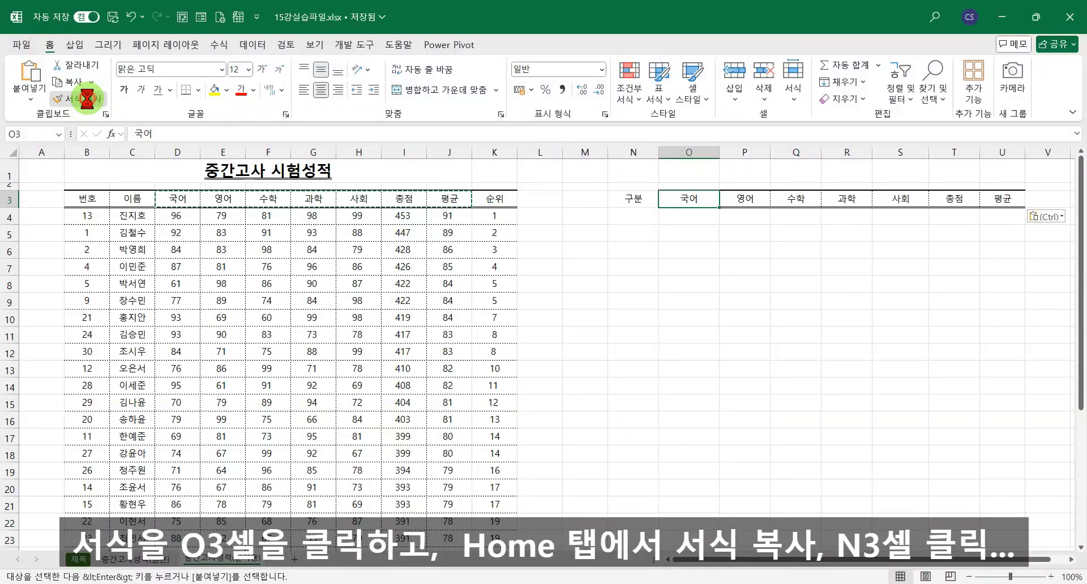
pyautogui.click(640, 200)
pyautogui.click(661, 268)
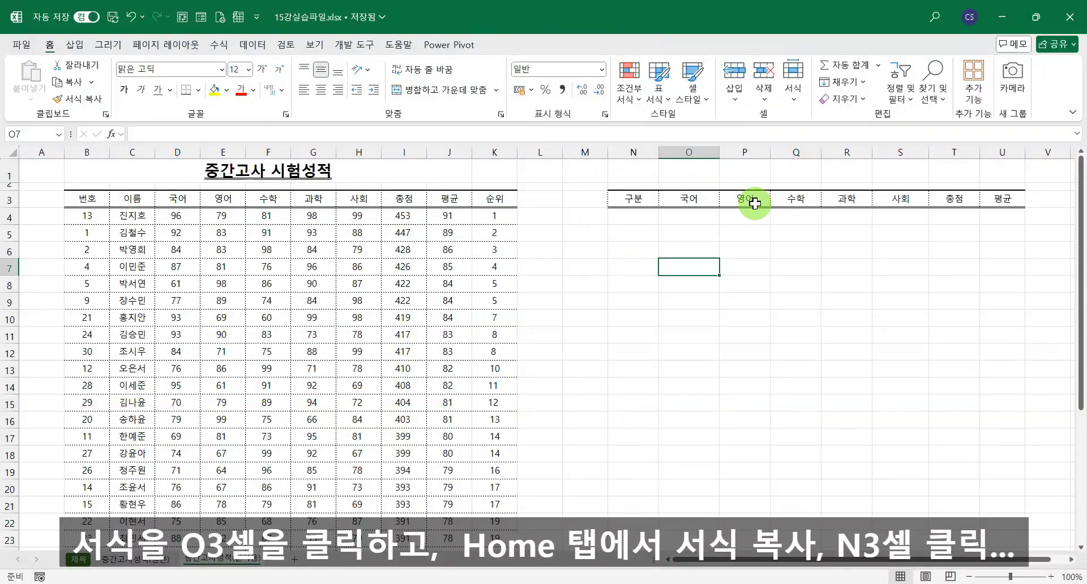
# - Remove the dotted left border from the 구분 header cell N3
pyautogui.click(632, 201)
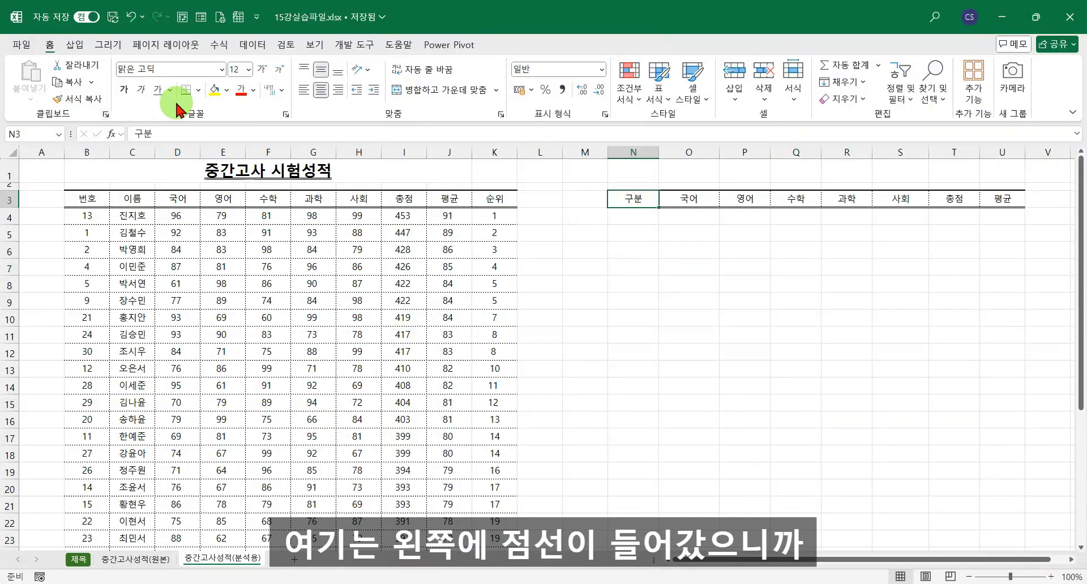
pyautogui.click(200, 90)
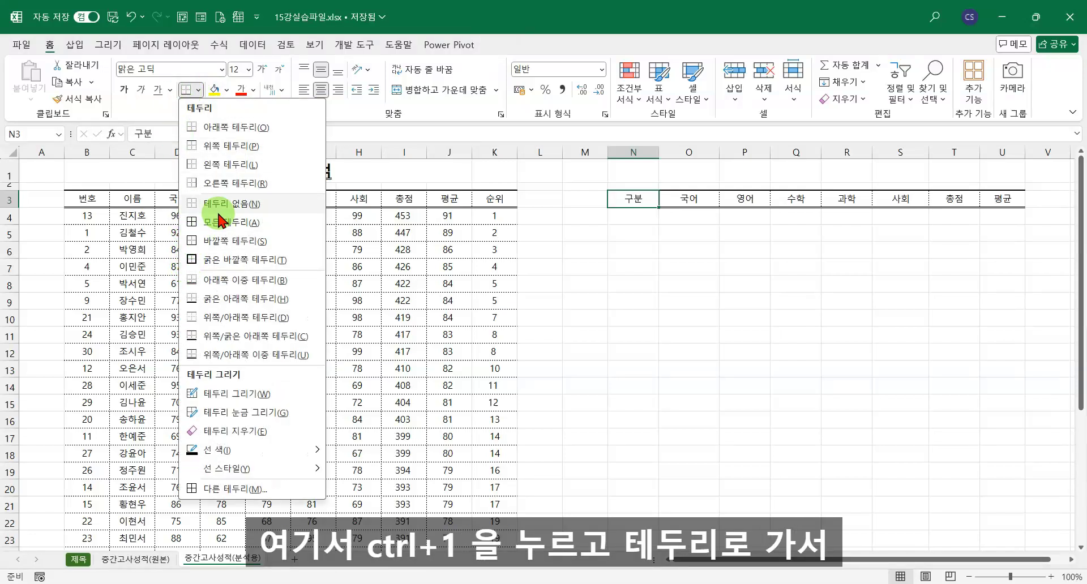
pyautogui.click(193, 336)
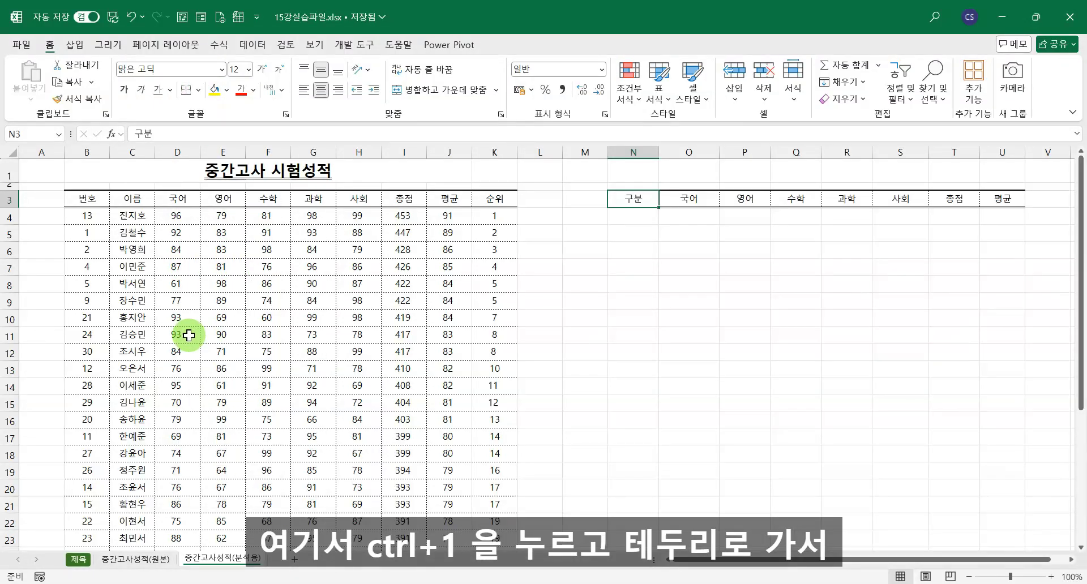
pyautogui.hotkey('ctrl', '1')
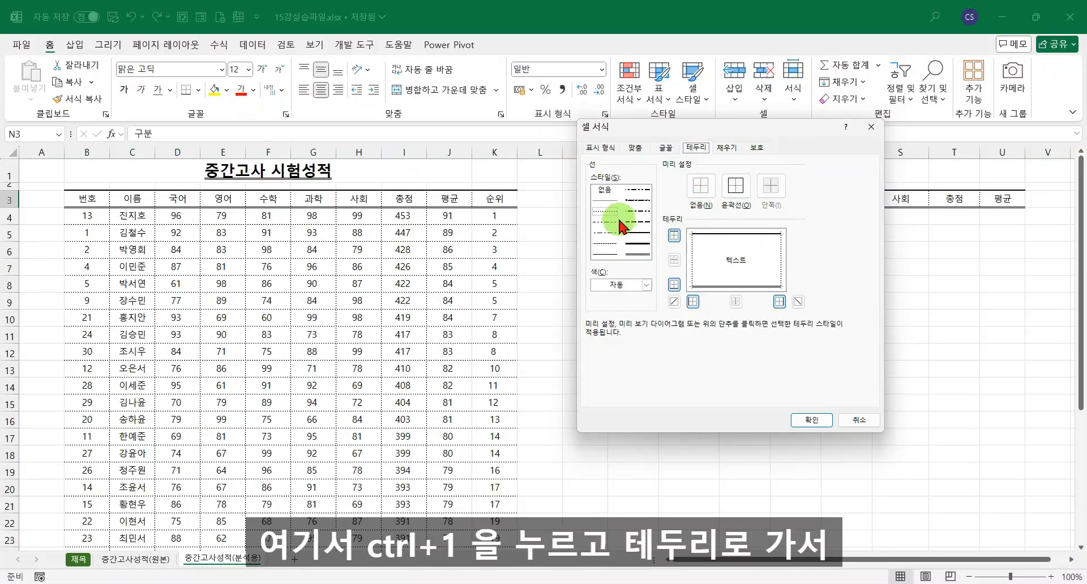
pyautogui.click(687, 261)
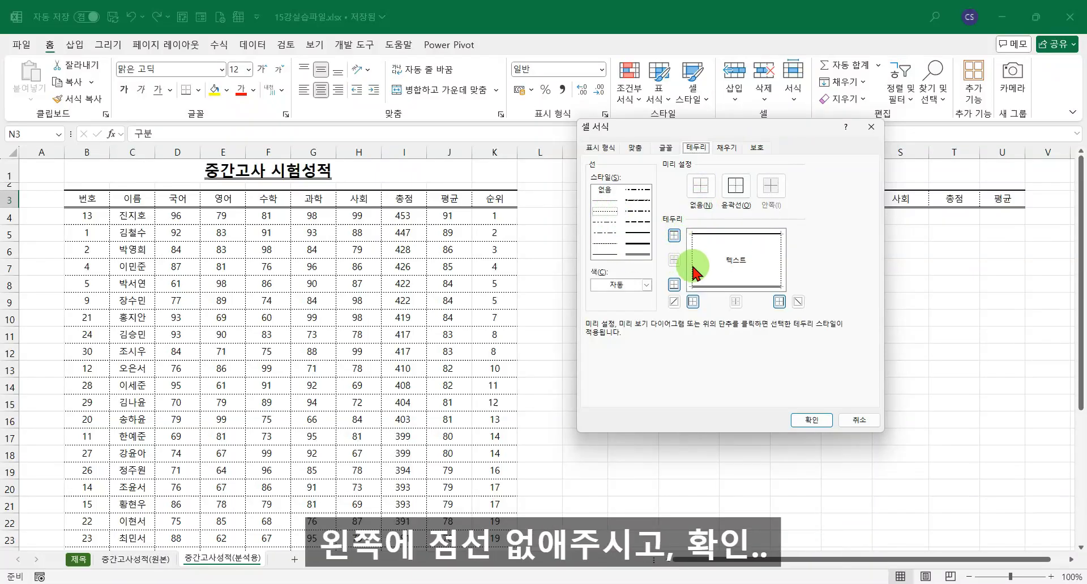
pyautogui.click(803, 420)
pyautogui.click(746, 334)
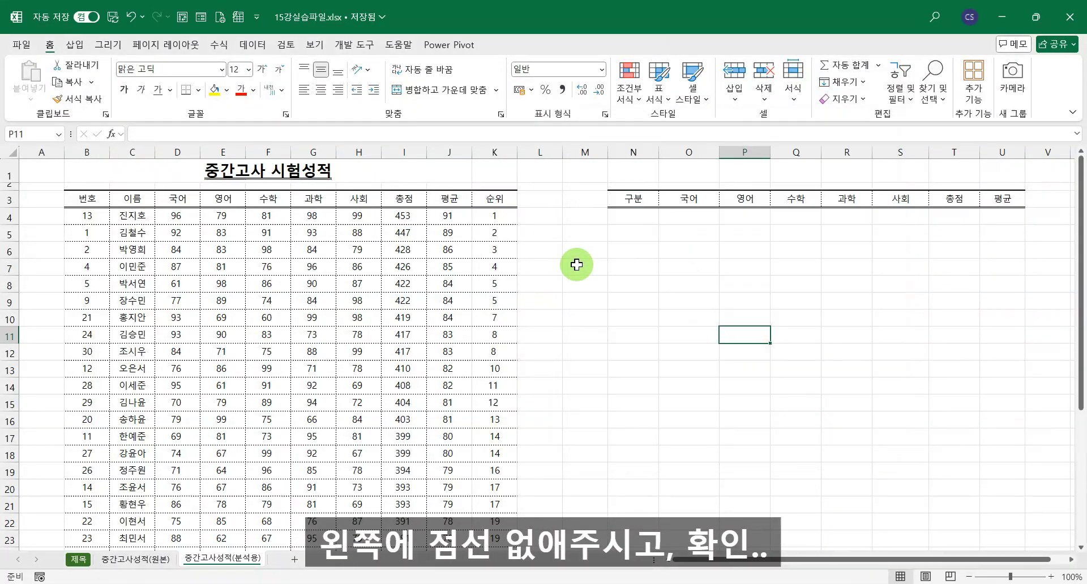
# - Enter the row labels 최고점, 최저점 and 평균 under the 구분 header in N4:N6
pyautogui.click(651, 221)
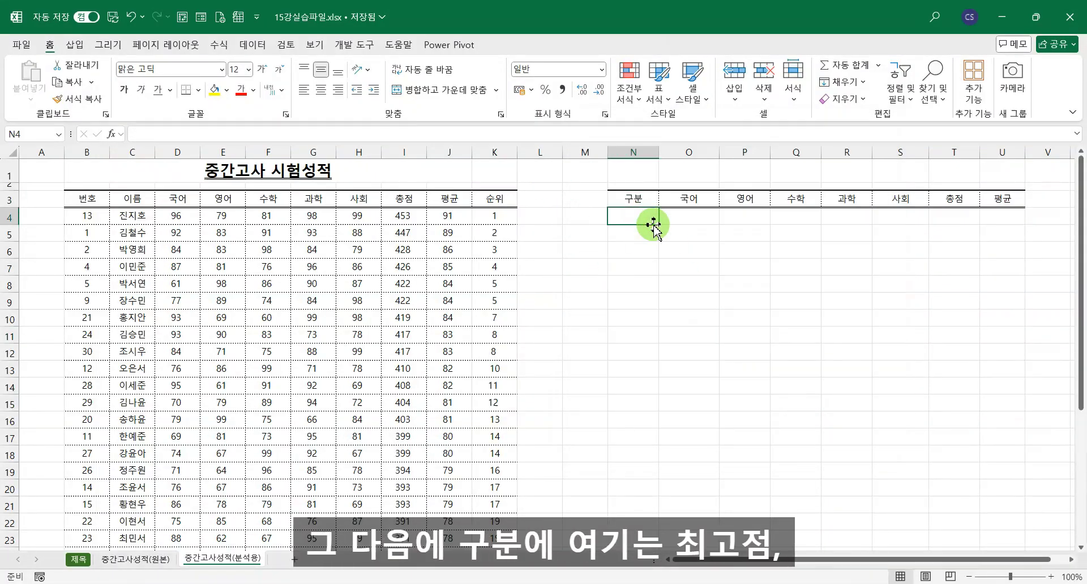
pyautogui.write('초')
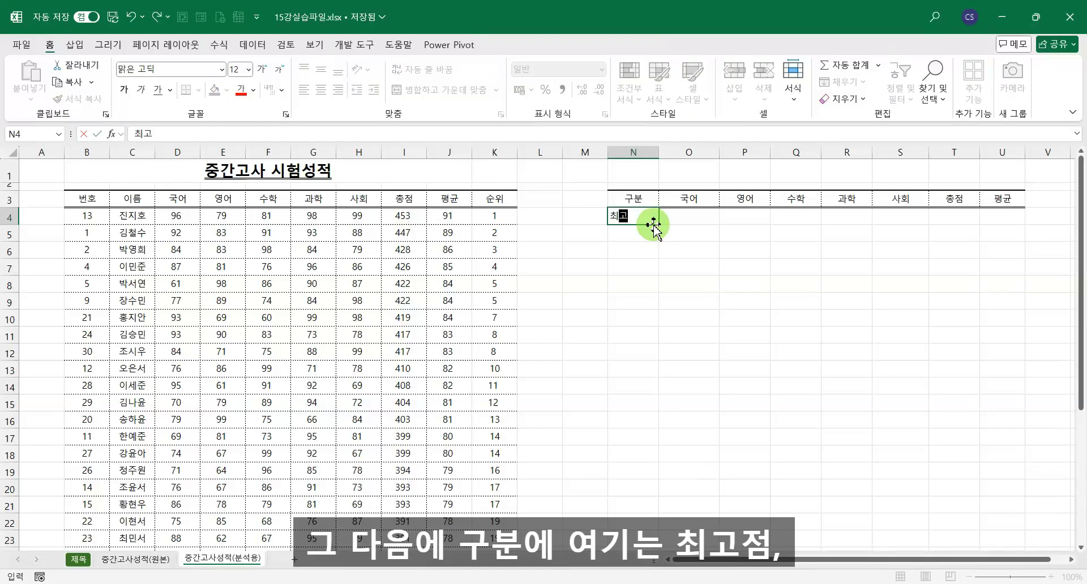
pyautogui.write('고점')
pyautogui.press('Return')
pyautogui.write('최고')
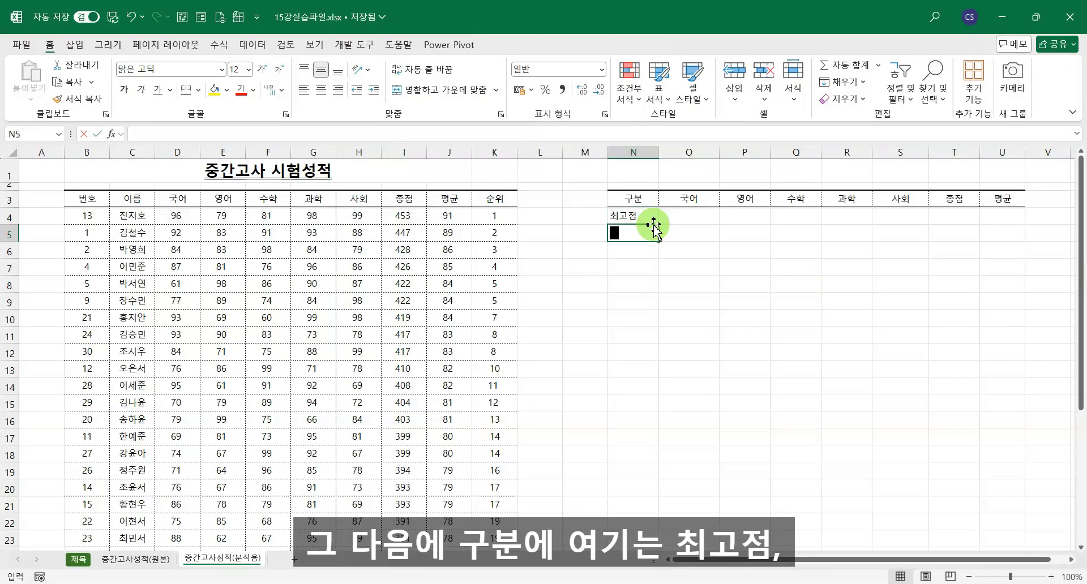
pyautogui.write('점')
pyautogui.press('Return')
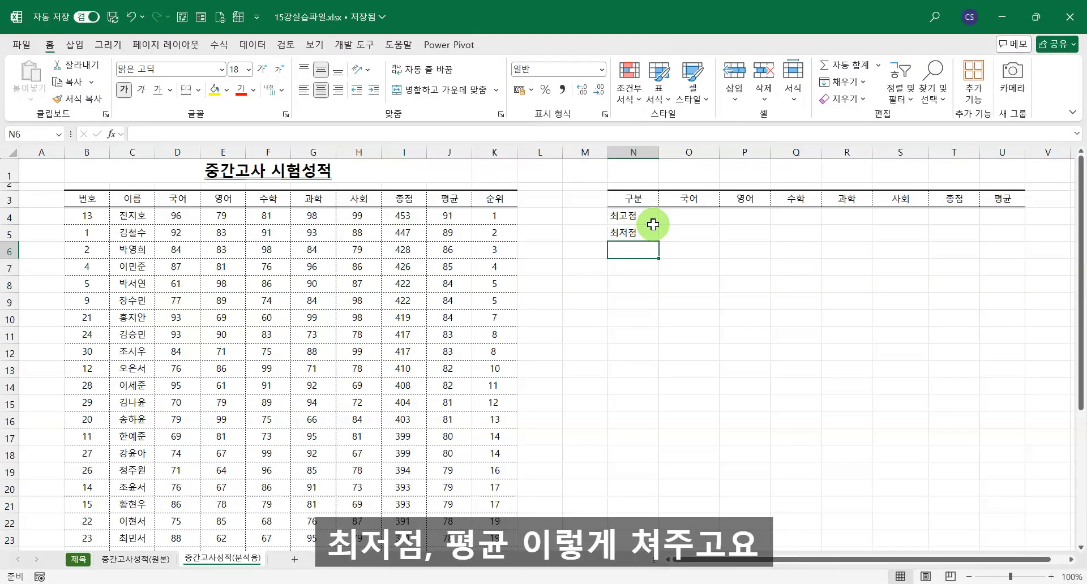
pyautogui.write('펴')
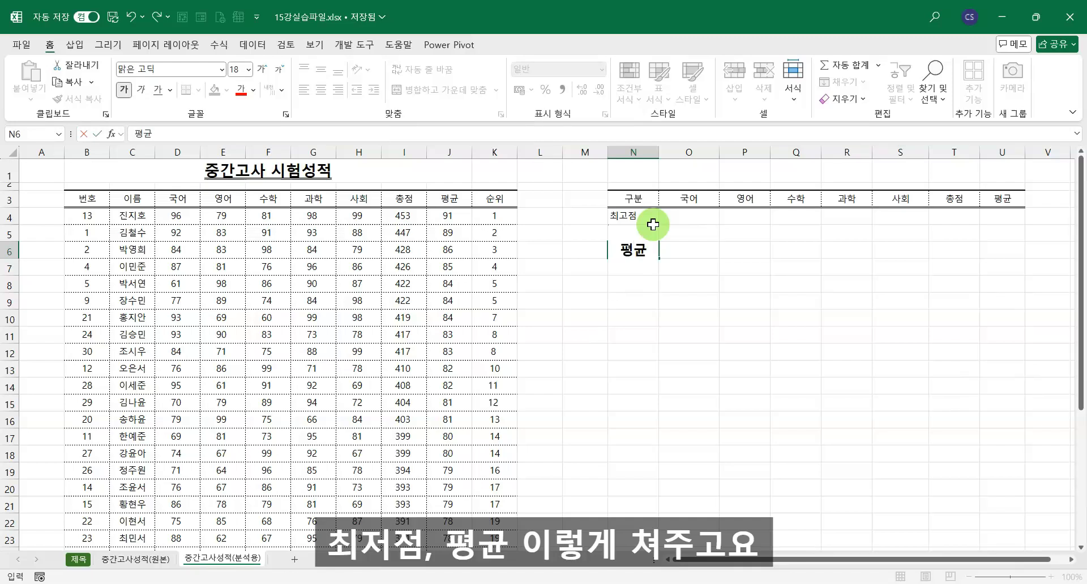
pyautogui.write('균')
pyautogui.hotkey('ctrl', 'Return')
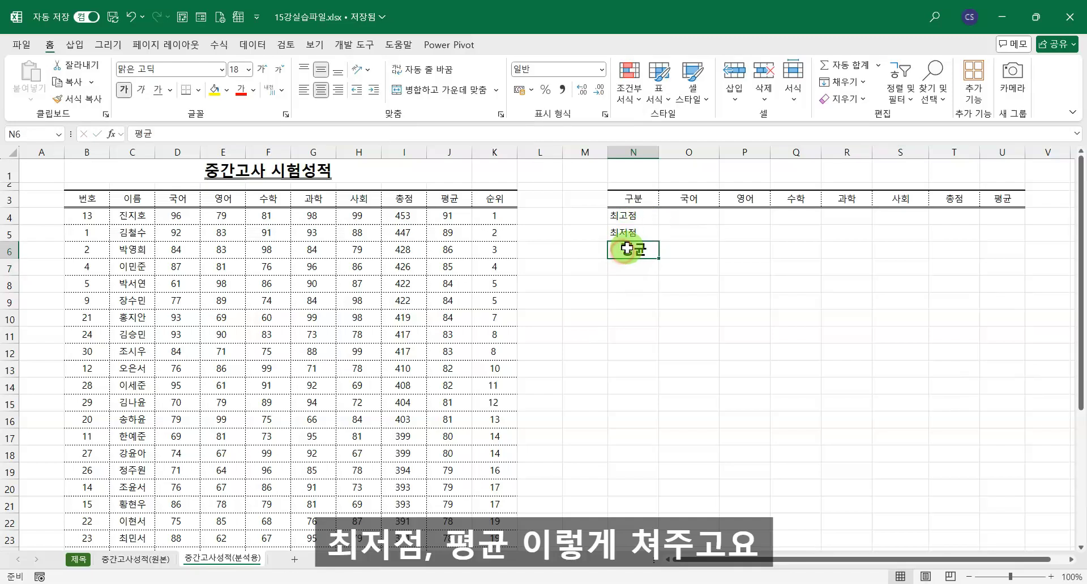
# - Copy the formatting of the 최저점 label in N5 onto the 평균 label in N6
pyautogui.click(630, 232)
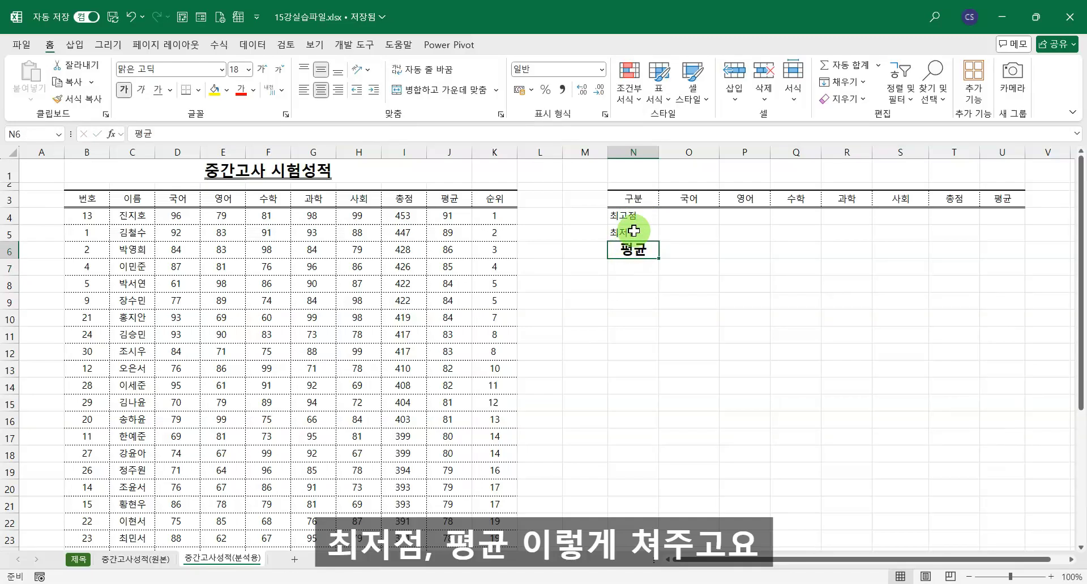
pyautogui.click(76, 106)
pyautogui.click(631, 249)
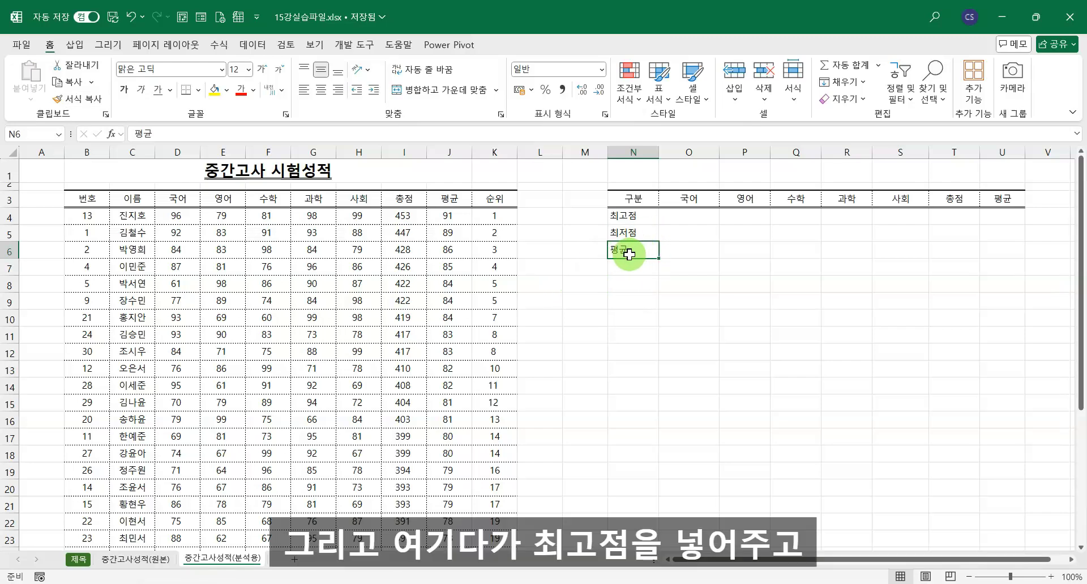
# - Check the 국어 cells to fill in O4:O6 and the existing 국어 average formula in D34
pyautogui.click(672, 217)
pyautogui.click(674, 232)
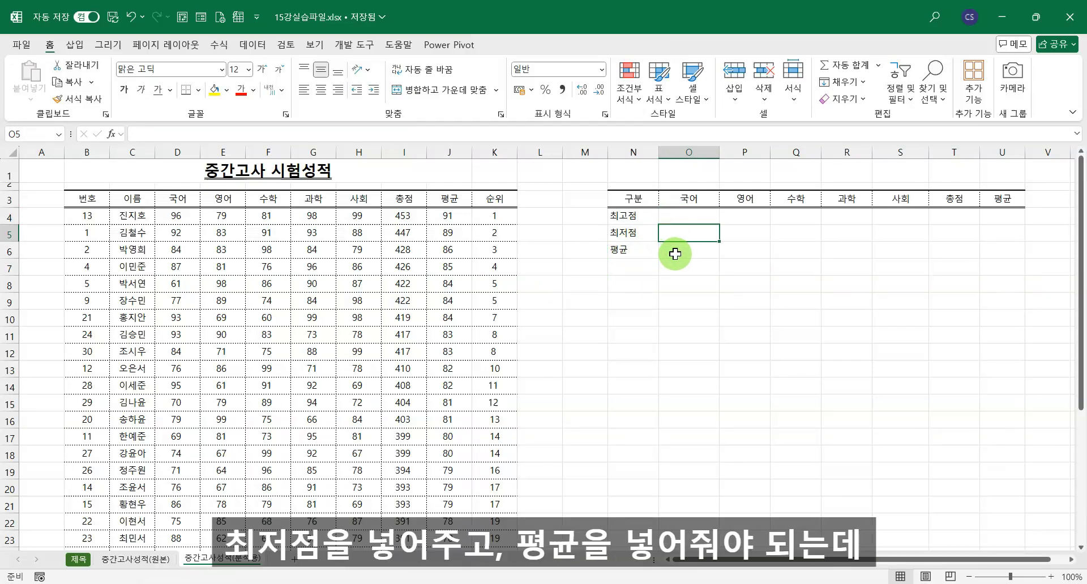
pyautogui.click(675, 255)
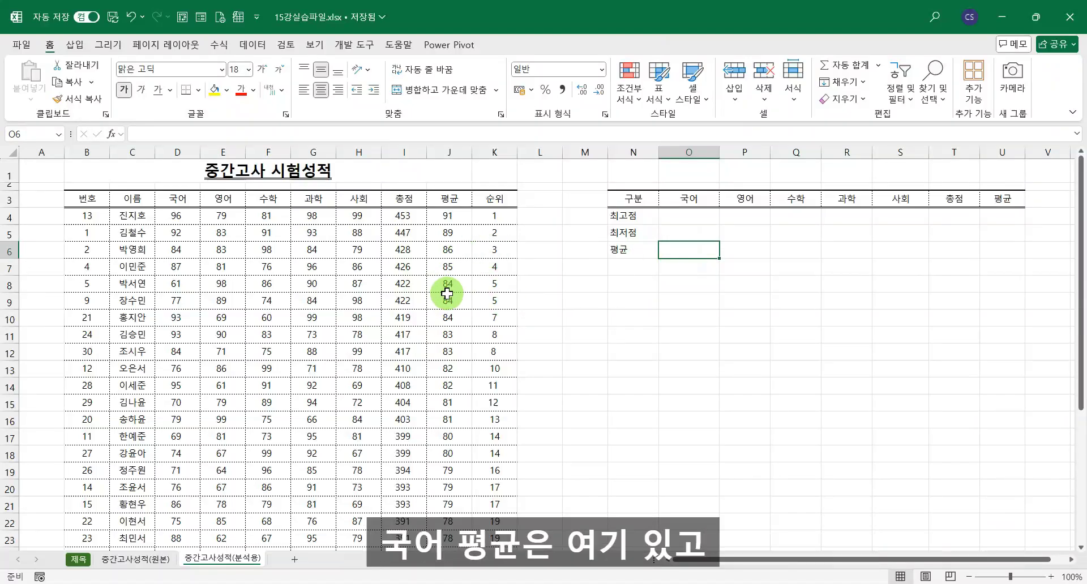
pyautogui.scroll(-5, 447, 293)
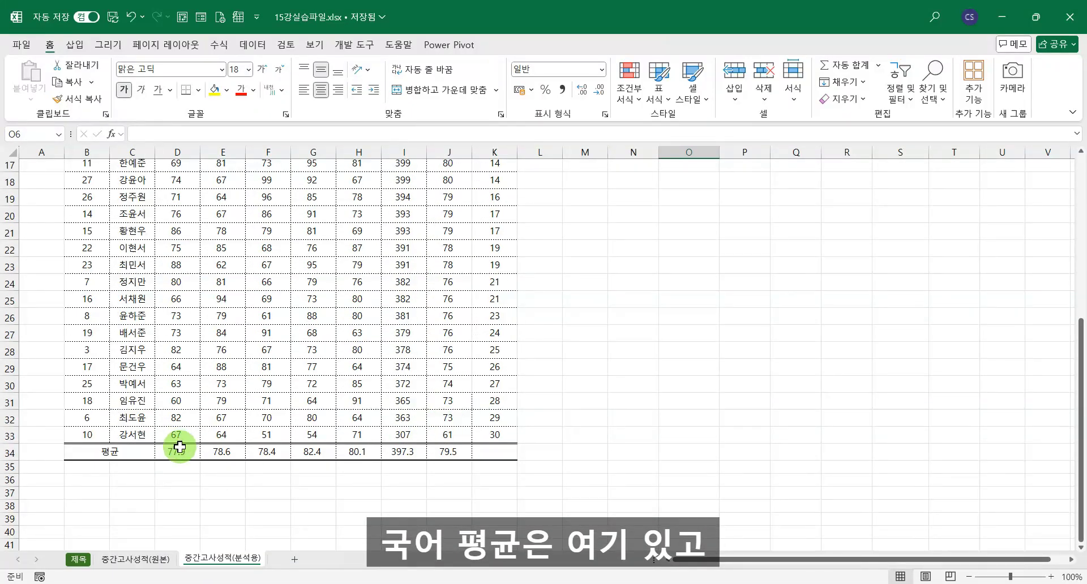
pyautogui.click(179, 447)
pyautogui.scroll(5, 430, 453)
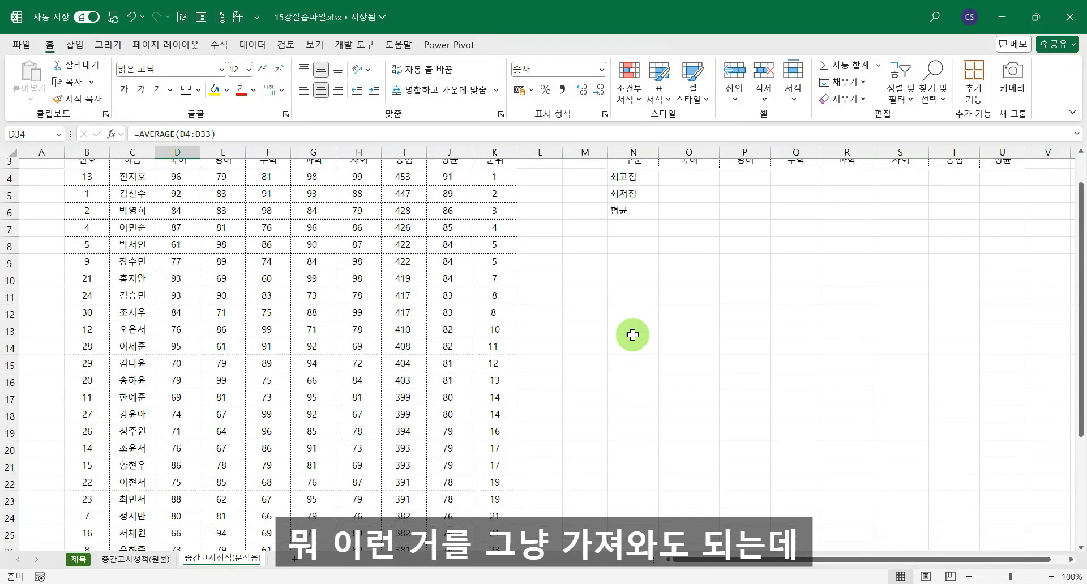
pyautogui.scroll(1, 637, 318)
# - Try linking O4 to the 국어 average with =D34 and fill the formula across to U4
pyautogui.click(666, 217)
pyautogui.write('=')
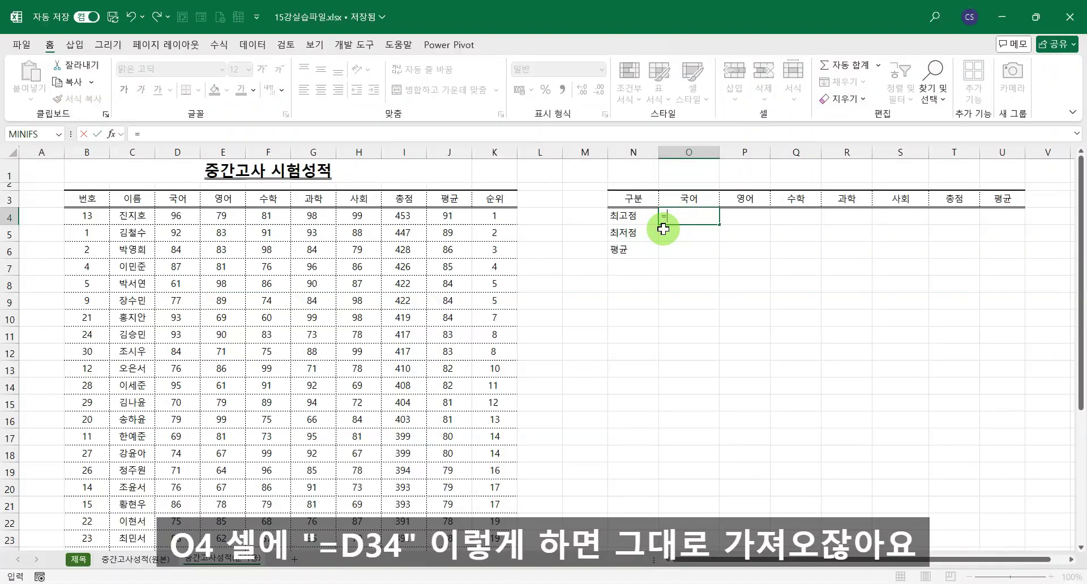
pyautogui.scroll(-7, 548, 347)
pyautogui.click(185, 374)
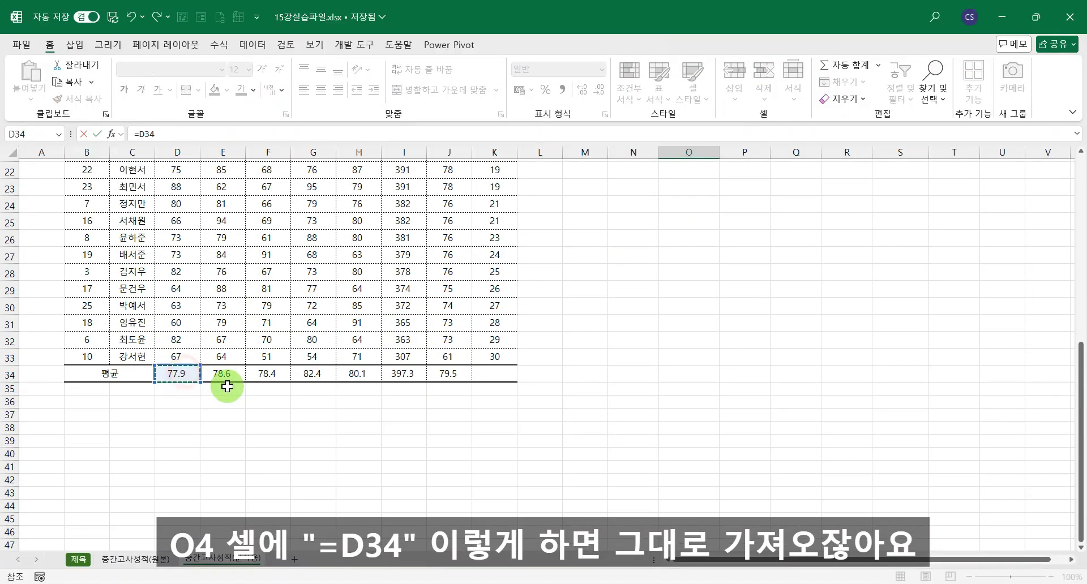
pyautogui.press('Return')
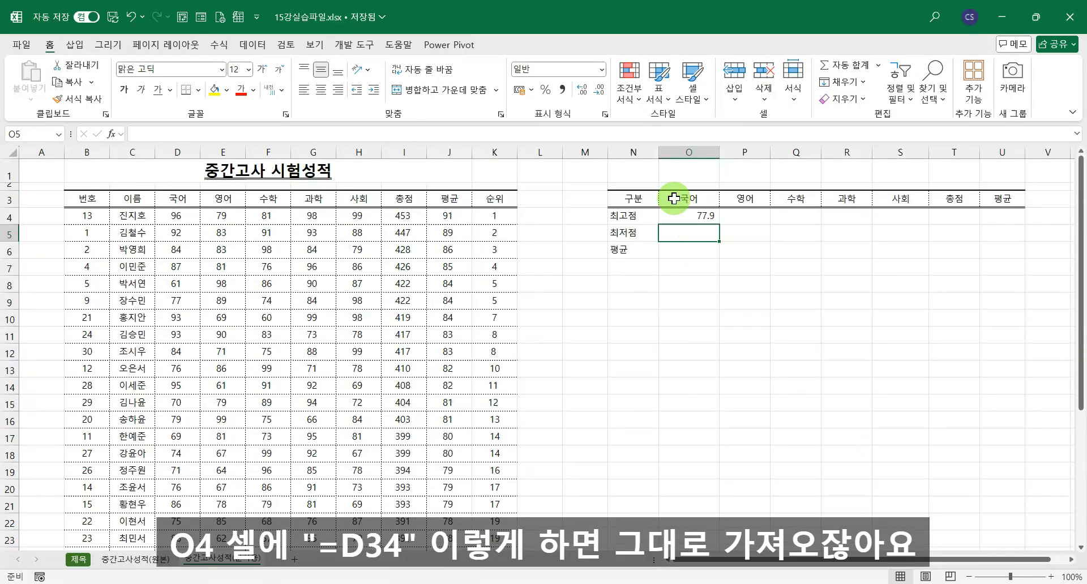
pyautogui.click(685, 217)
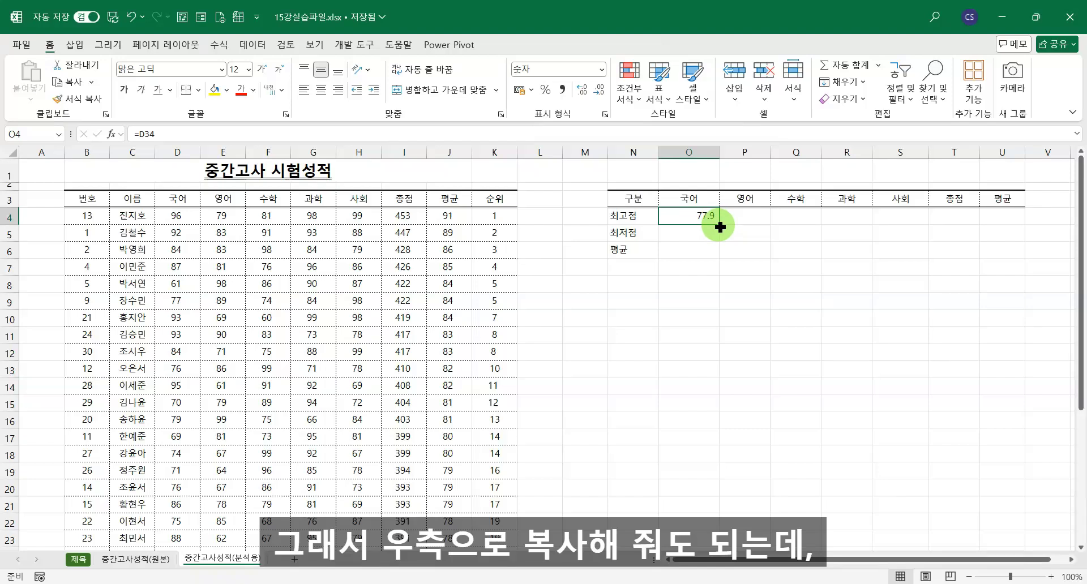
pyautogui.moveTo(720, 226); pyautogui.dragTo(1009, 238)
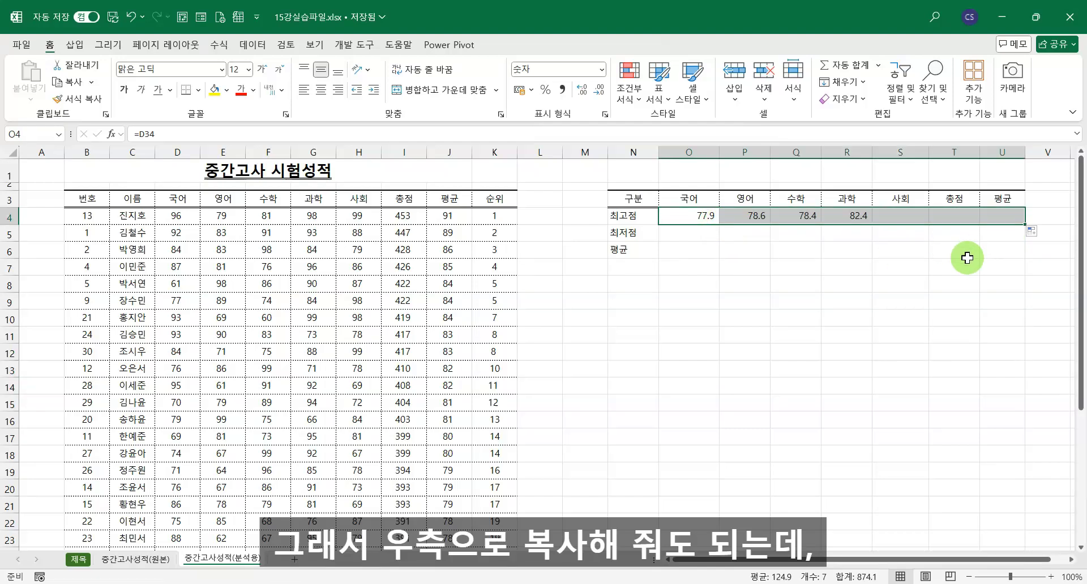
# - Check which cell the U4 formula references, and clear the linked averages from O4:U4
pyautogui.click(1000, 222)
pyautogui.press('F2')
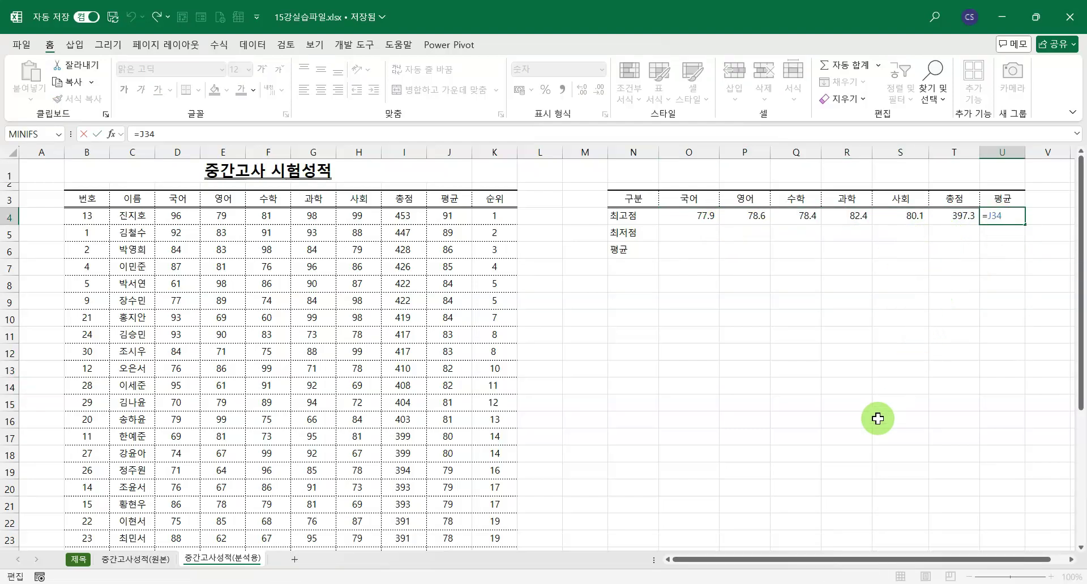
pyautogui.scroll(-5, 404, 408)
pyautogui.scroll(-1, 404, 408)
pyautogui.press('Escape')
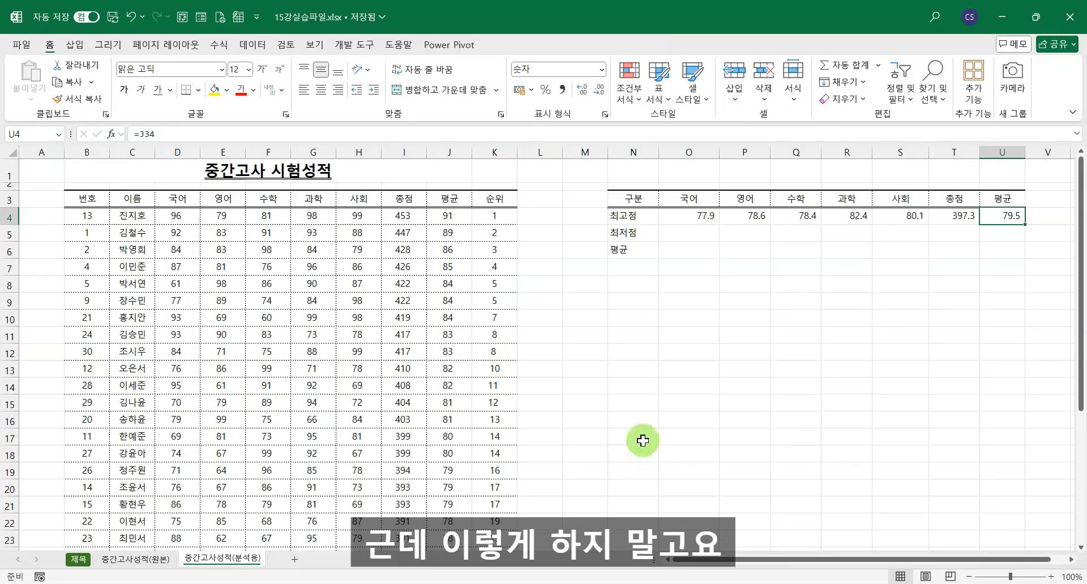
pyautogui.moveTo(697, 216); pyautogui.dragTo(983, 220)
pyautogui.press('Delete')
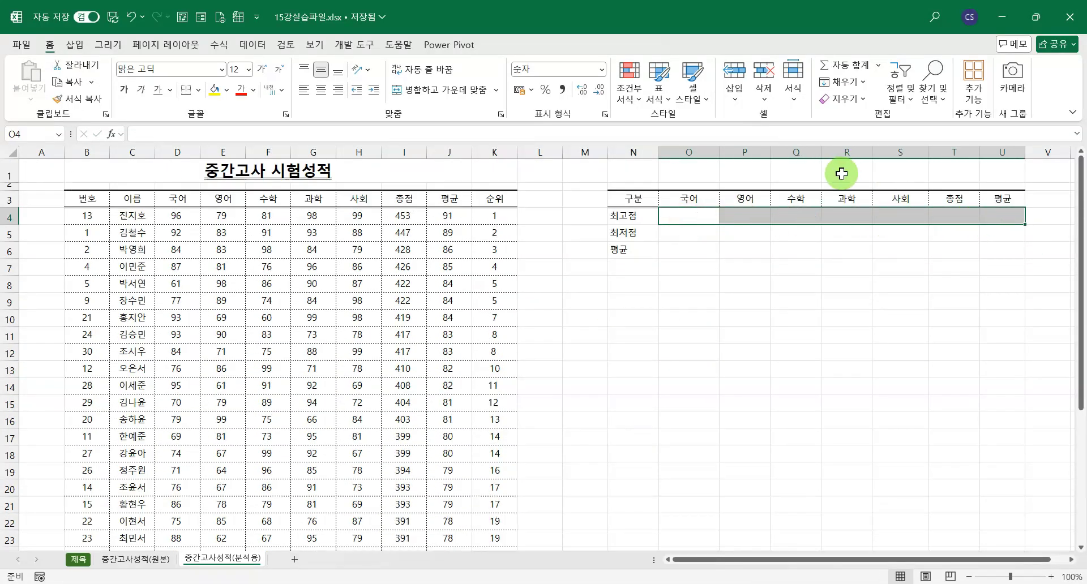
# - Enter =MAX(D4:D33) in O4 for the highest 국어 score, setting the range in the function arguments
pyautogui.click(691, 215)
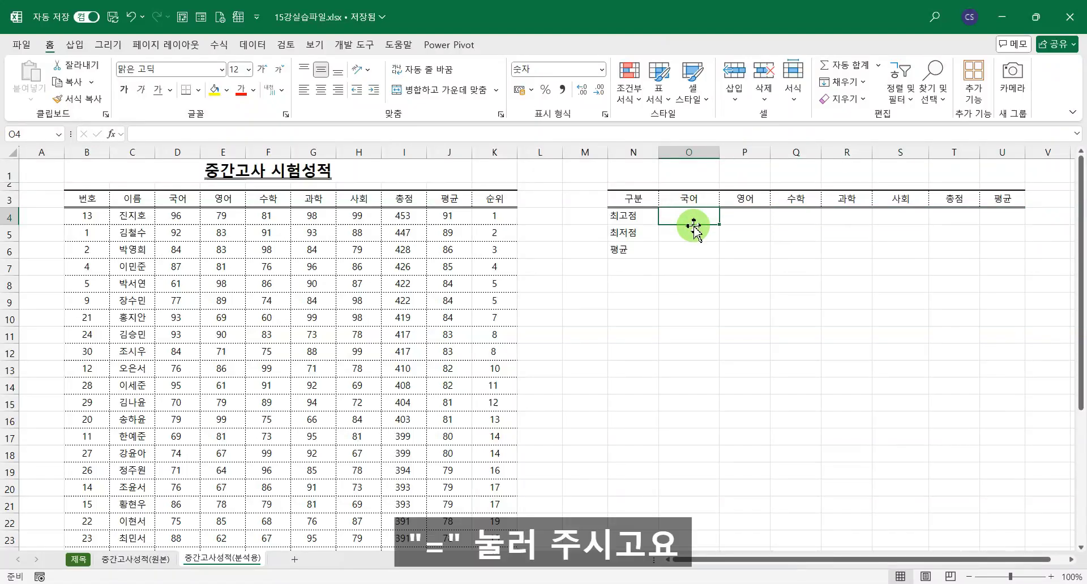
pyautogui.write('=')
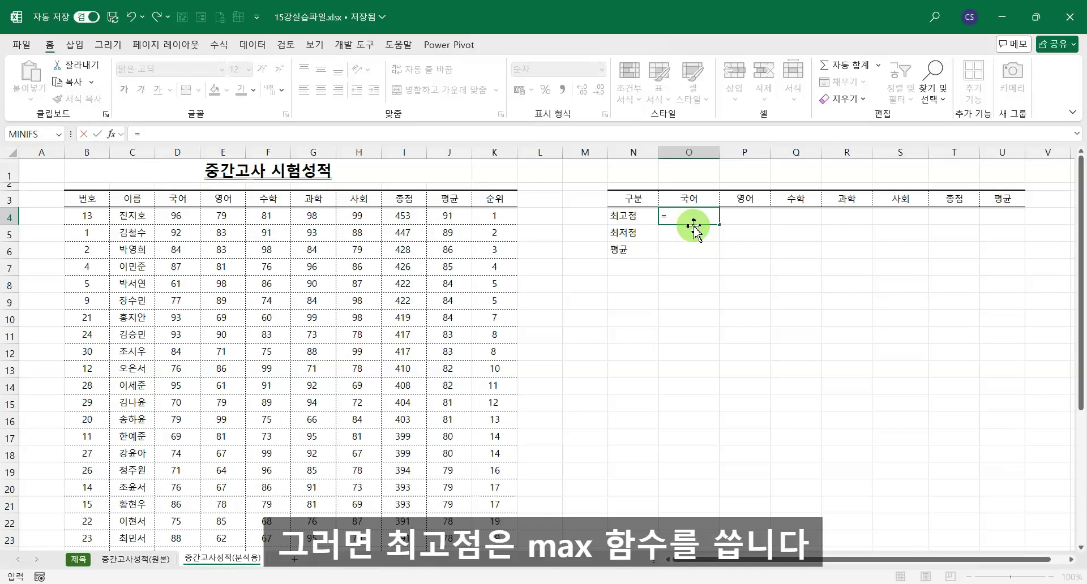
pyautogui.write('max')
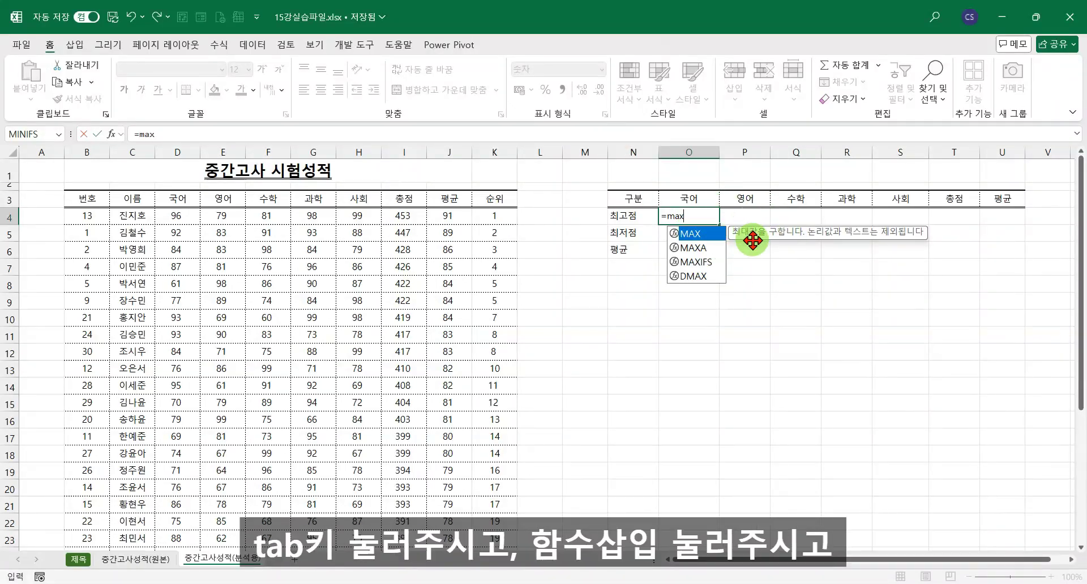
pyautogui.press('Tab')
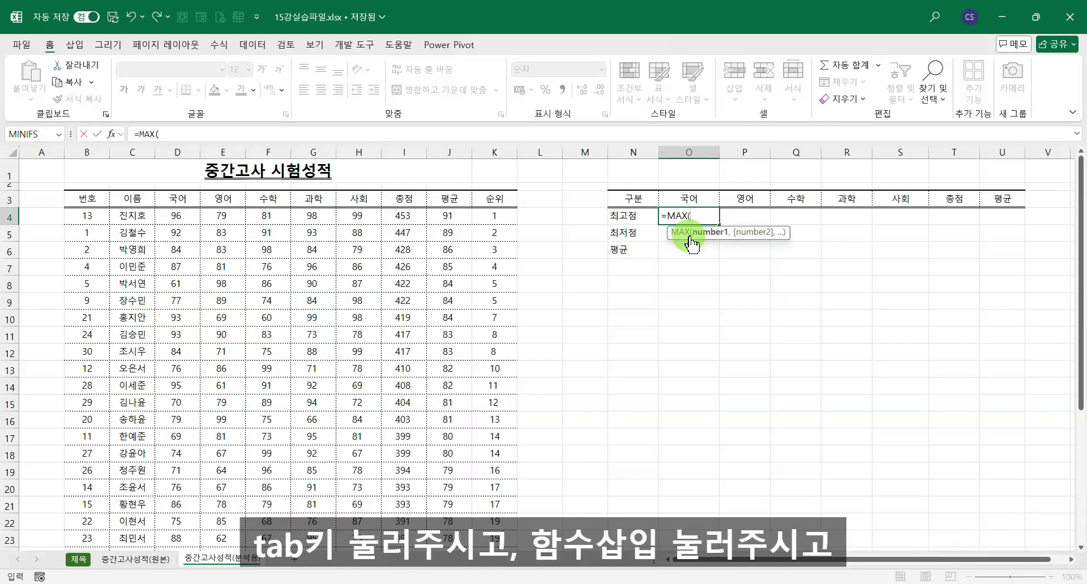
pyautogui.click(115, 136)
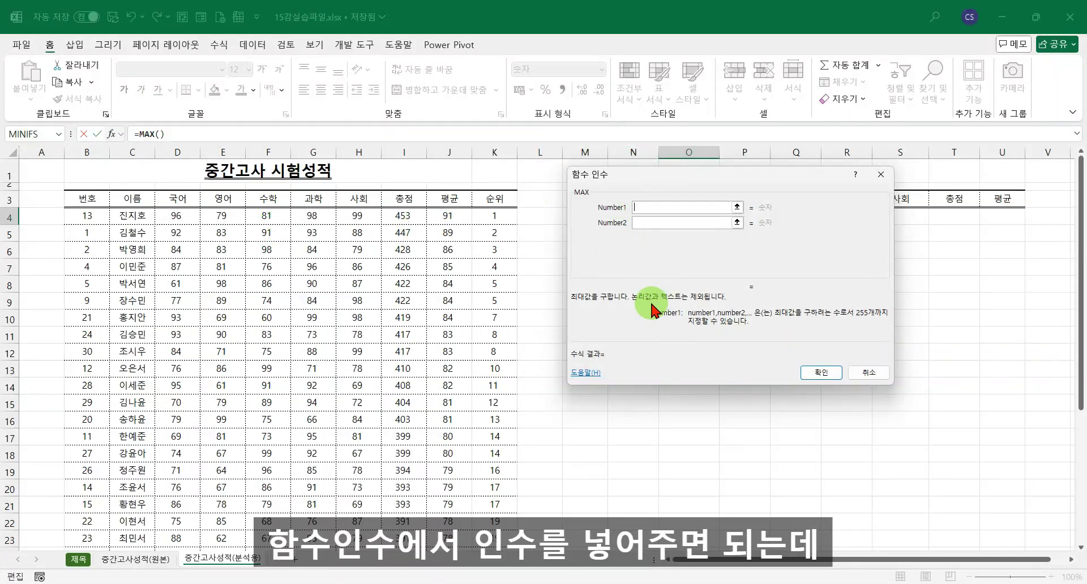
pyautogui.moveTo(700, 180); pyautogui.dragTo(773, 310)
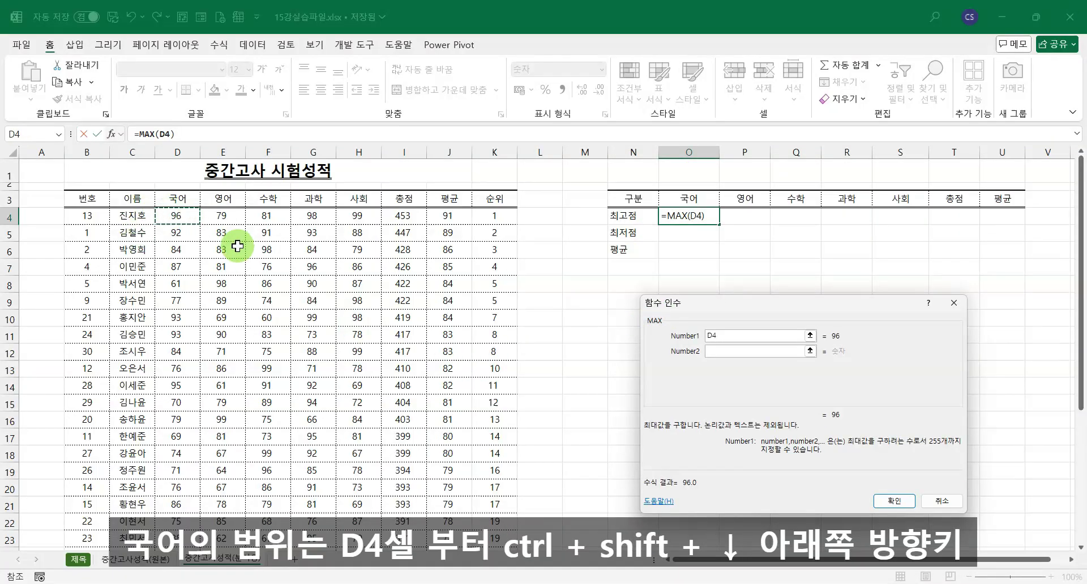
pyautogui.hotkey('ctrl', 'shift', 'Down')
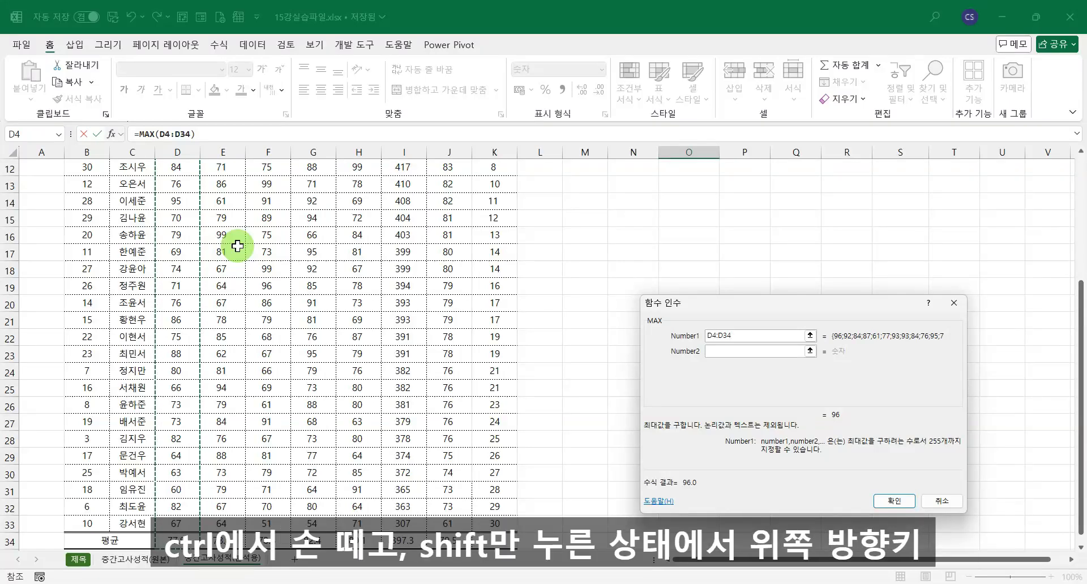
pyautogui.hotkey('shift', 'Up')
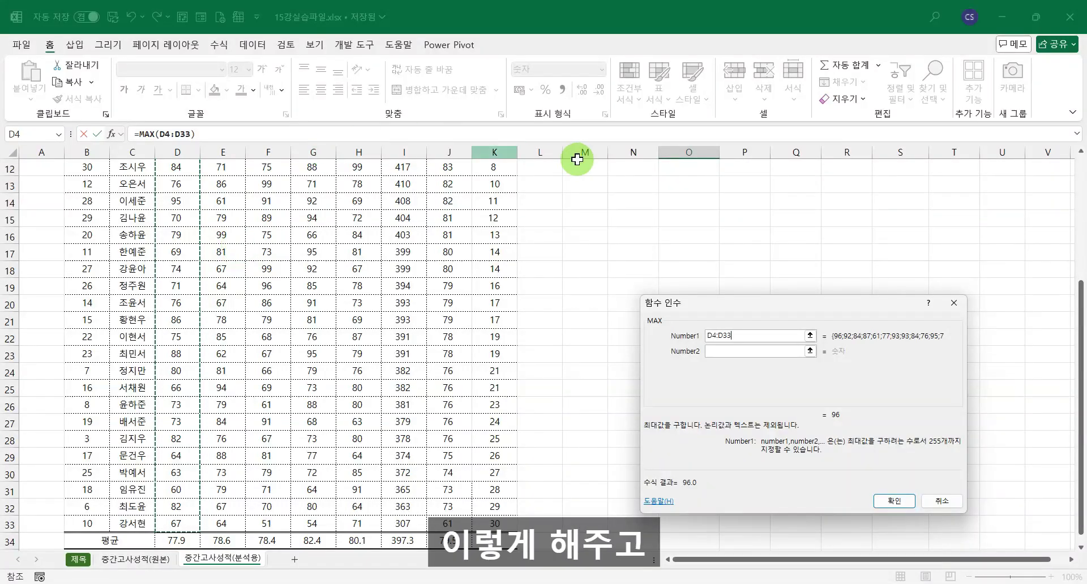
pyautogui.scroll(3, 565, 328)
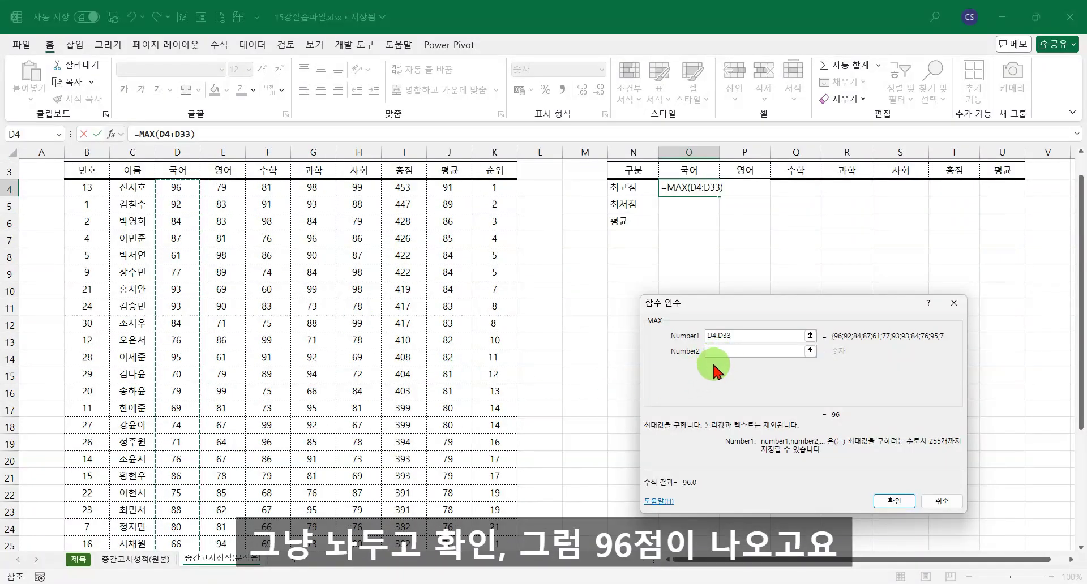
pyautogui.click(888, 499)
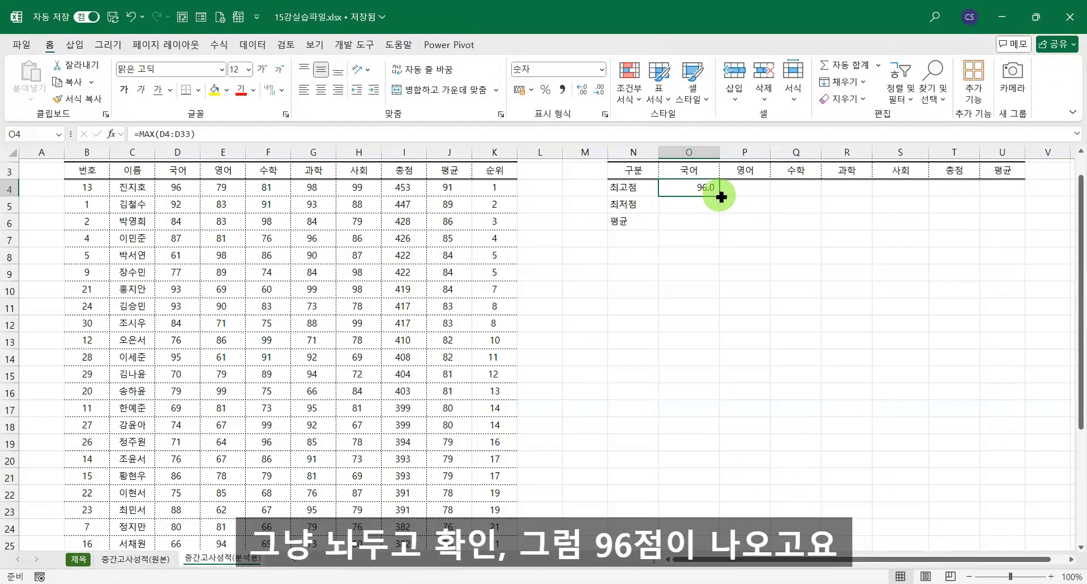
# - Fill the MAX formula from O4 across to U4 and check the range referenced in U4
pyautogui.moveTo(720, 196); pyautogui.dragTo(1020, 189)
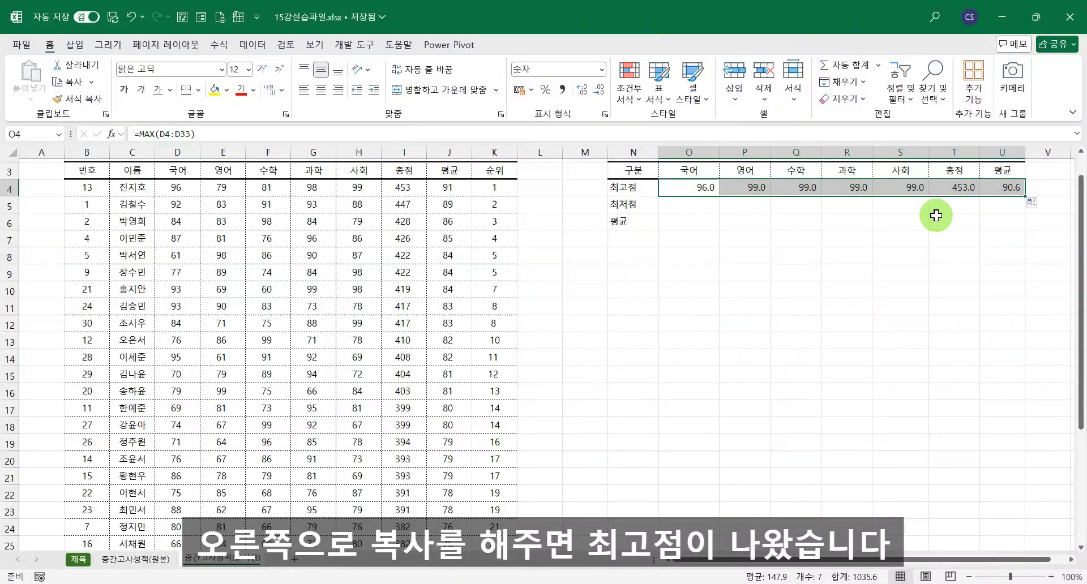
pyautogui.click(1001, 188)
pyautogui.press('F2')
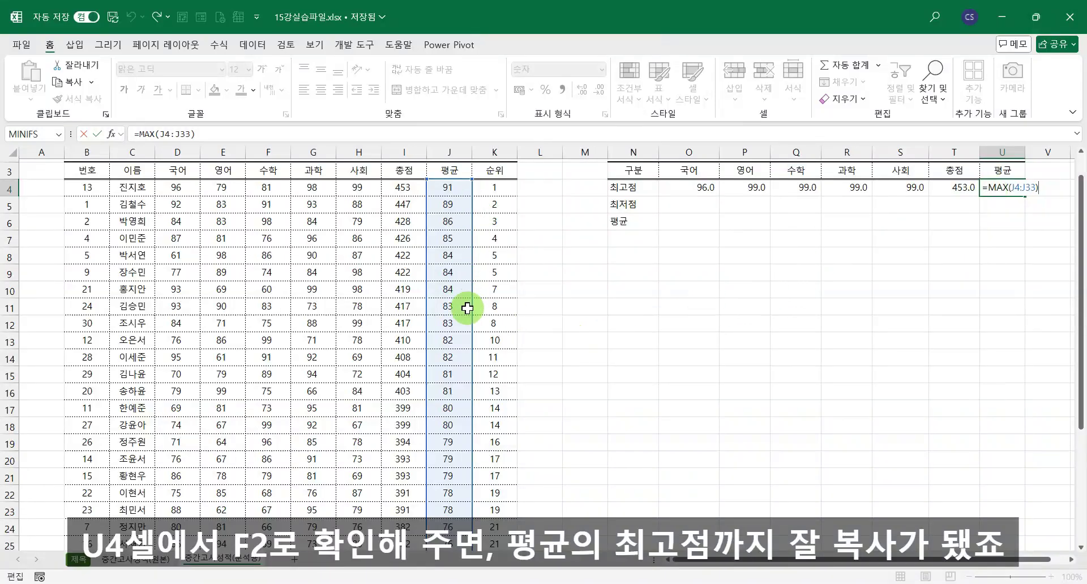
pyautogui.scroll(-5, 492, 340)
pyautogui.scroll(3, 622, 338)
pyautogui.scroll(2, 622, 338)
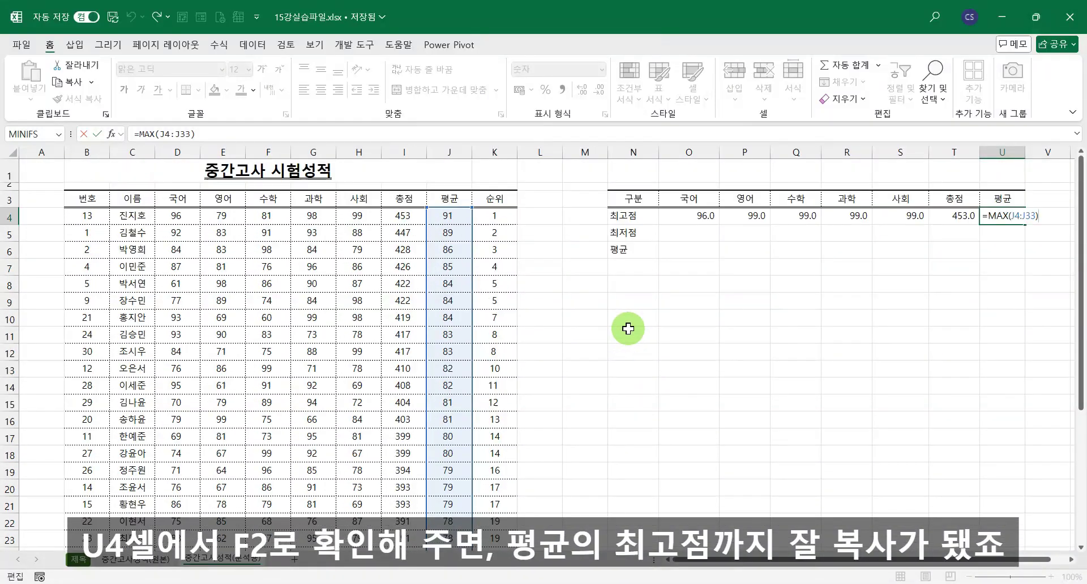
pyautogui.click(700, 279)
# - Enter =MIN(D4:D33) in O5 for the lowest 국어 score, setting the range in the function arguments
pyautogui.press('Up')
pyautogui.press('Up')
pyautogui.press('Up')
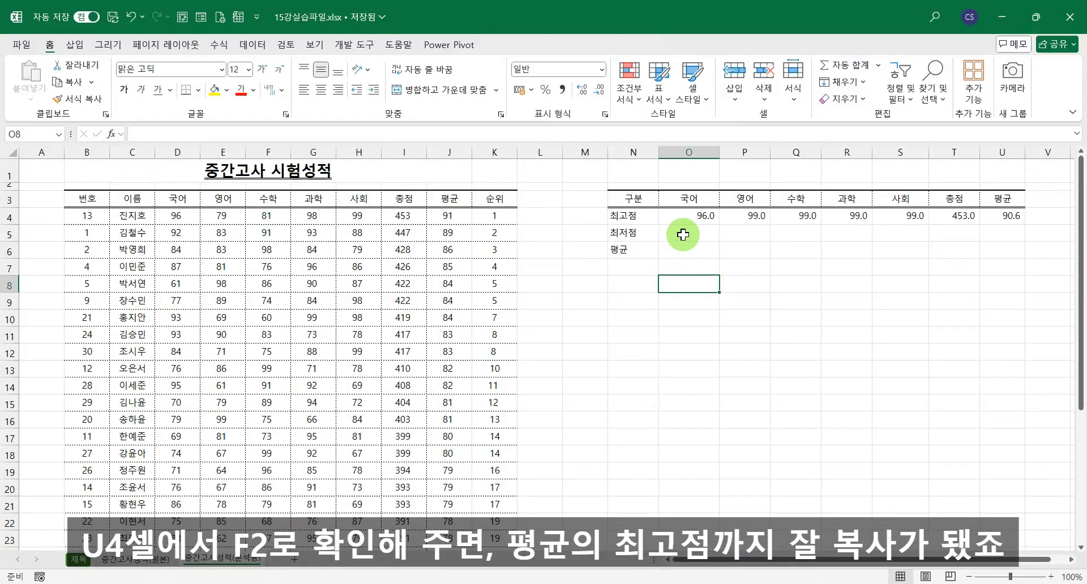
pyautogui.write('=')
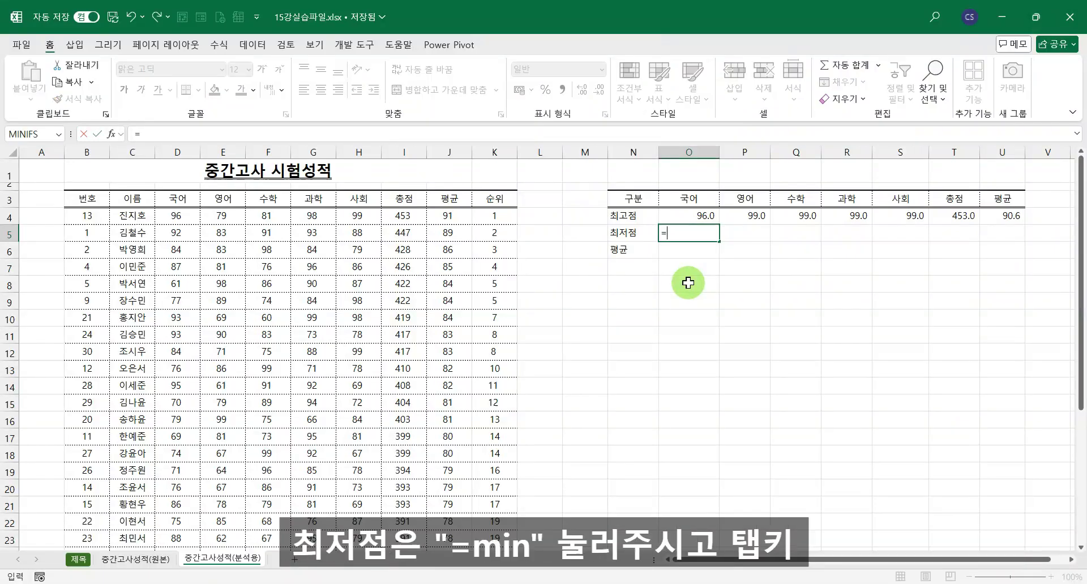
pyautogui.write('m')
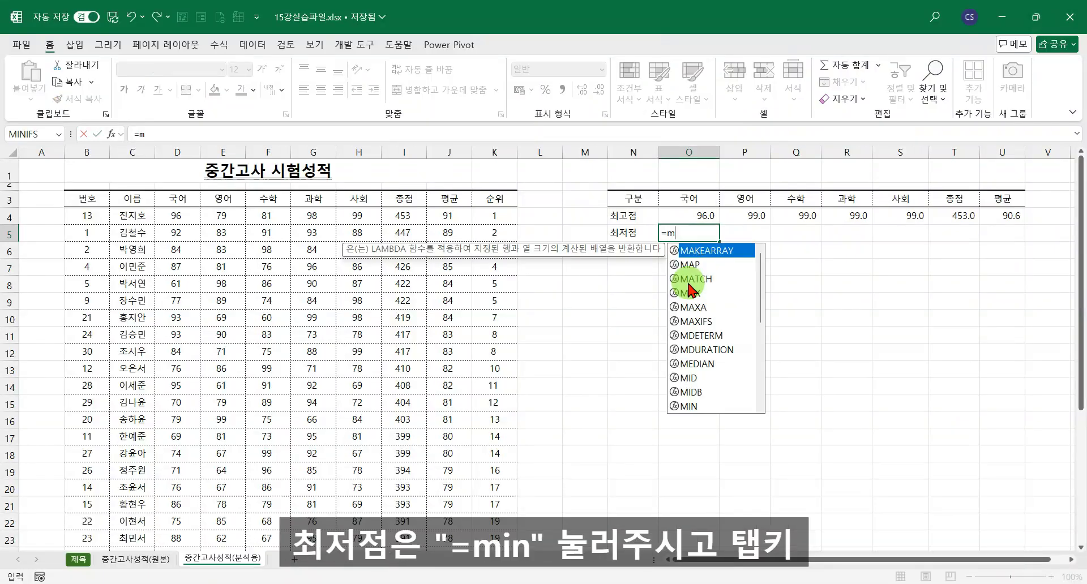
pyautogui.write('in')
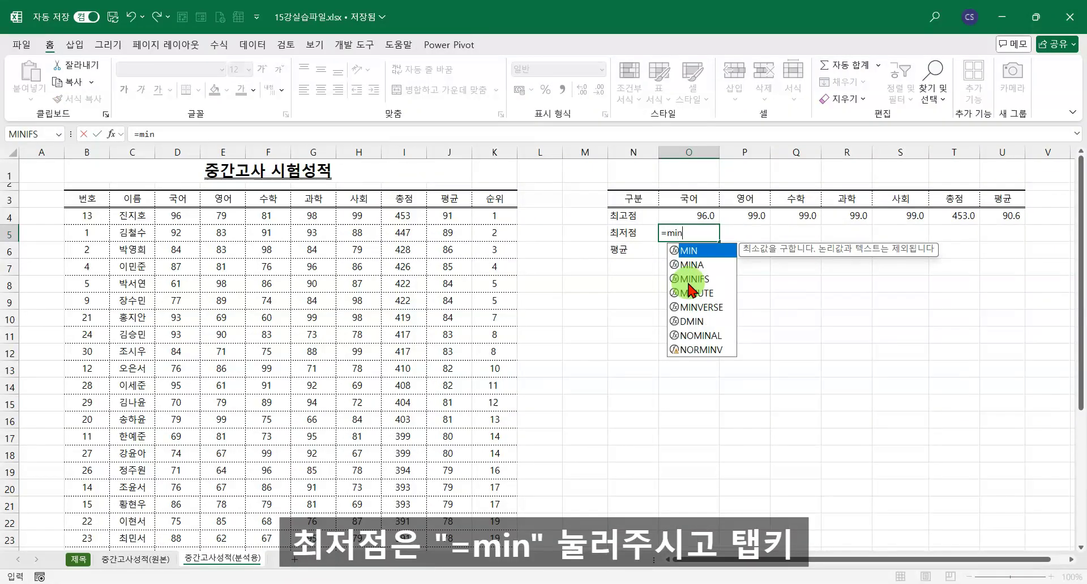
pyautogui.press('Tab')
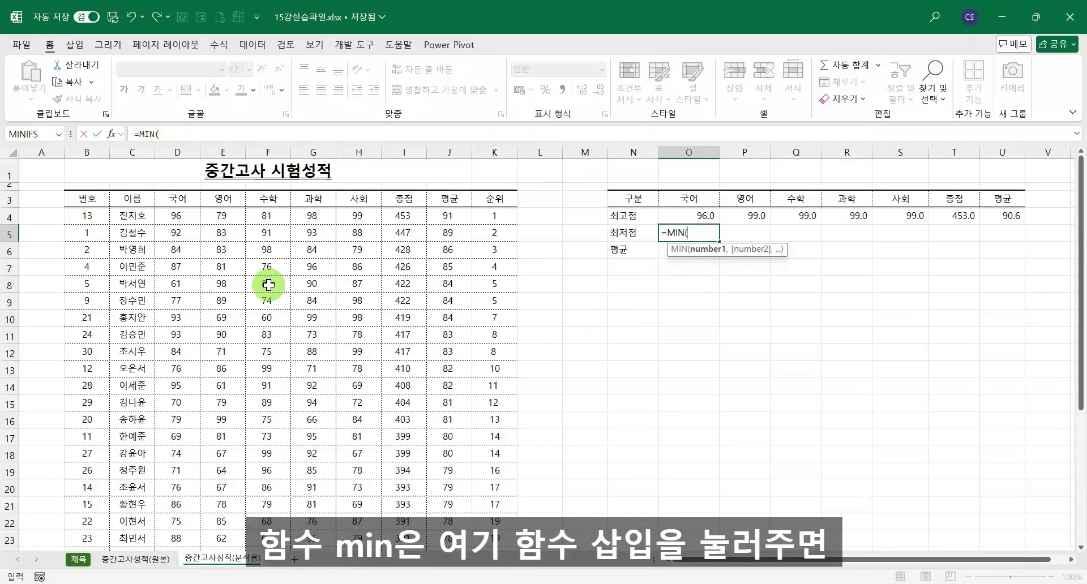
pyautogui.click(112, 134)
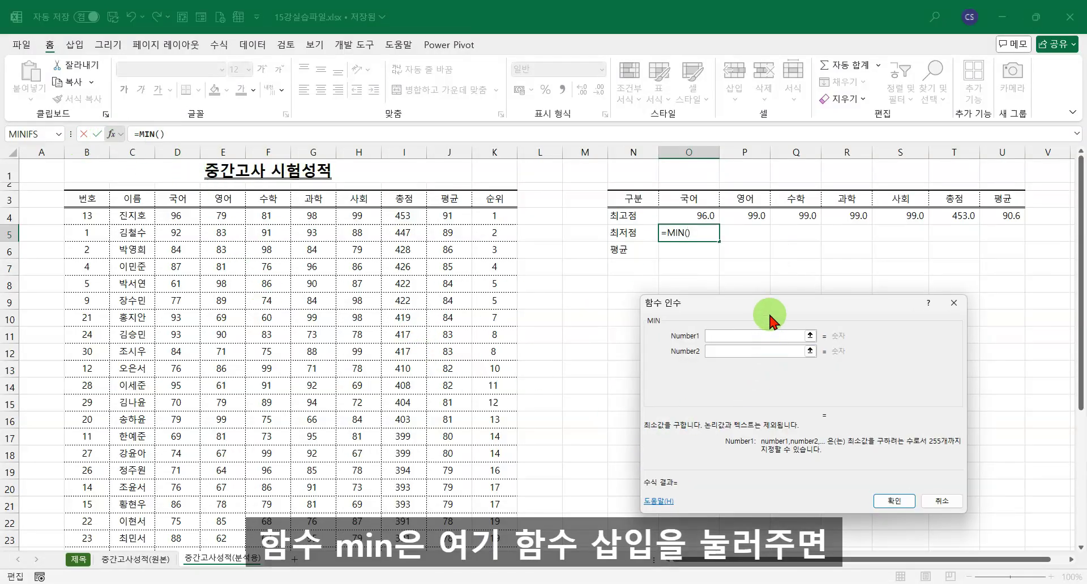
pyautogui.moveTo(777, 306); pyautogui.dragTo(778, 239)
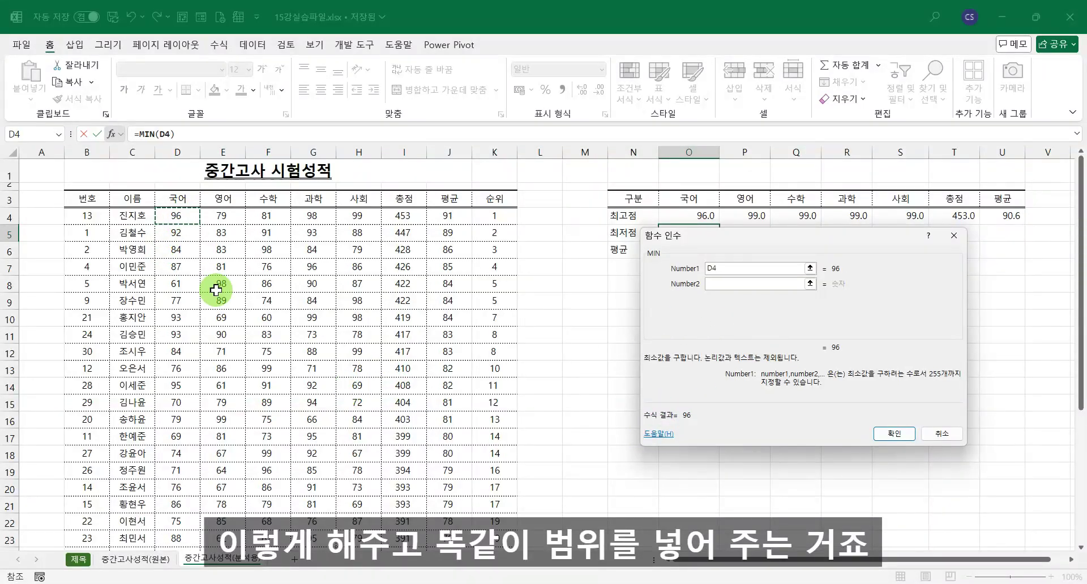
pyautogui.hotkey('ctrl', 'shift', 'Down')
pyautogui.hotkey('shift', 'Up')
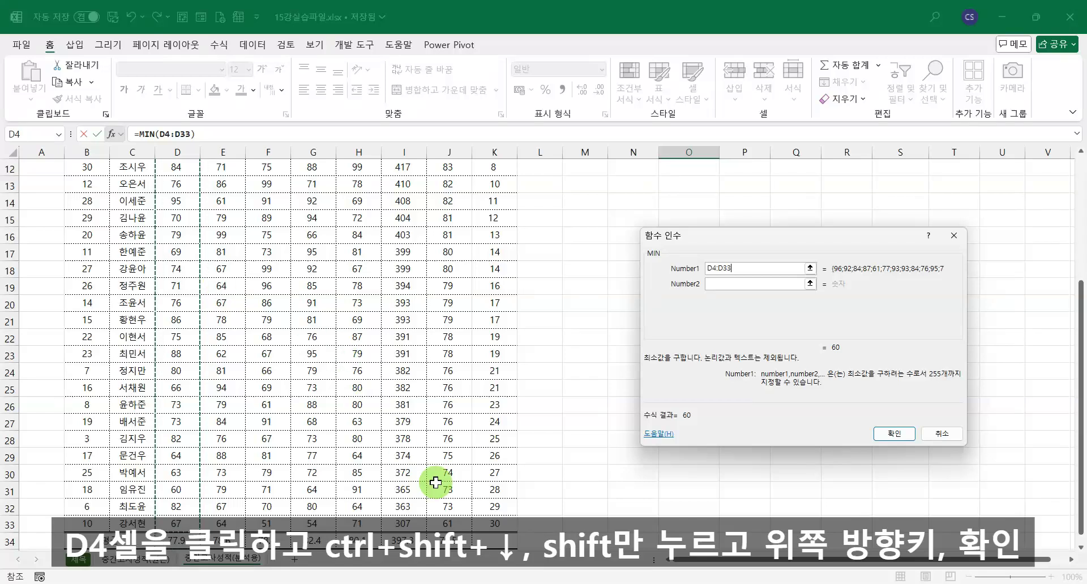
pyautogui.click(894, 434)
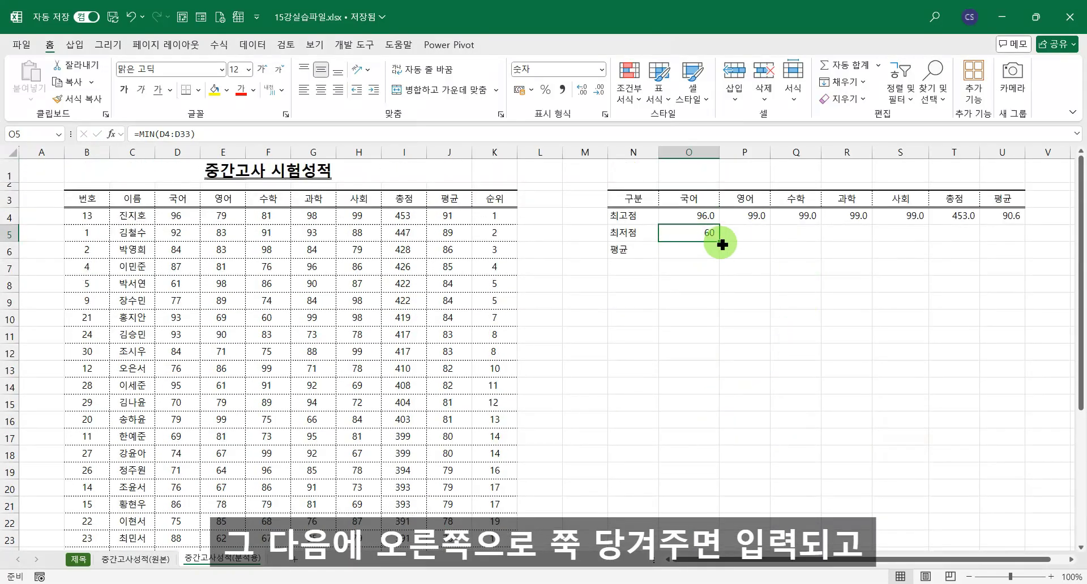
# - Fill the MIN formula from O5 across to U5 and check the range referenced in U5
pyautogui.moveTo(721, 242); pyautogui.dragTo(1011, 239)
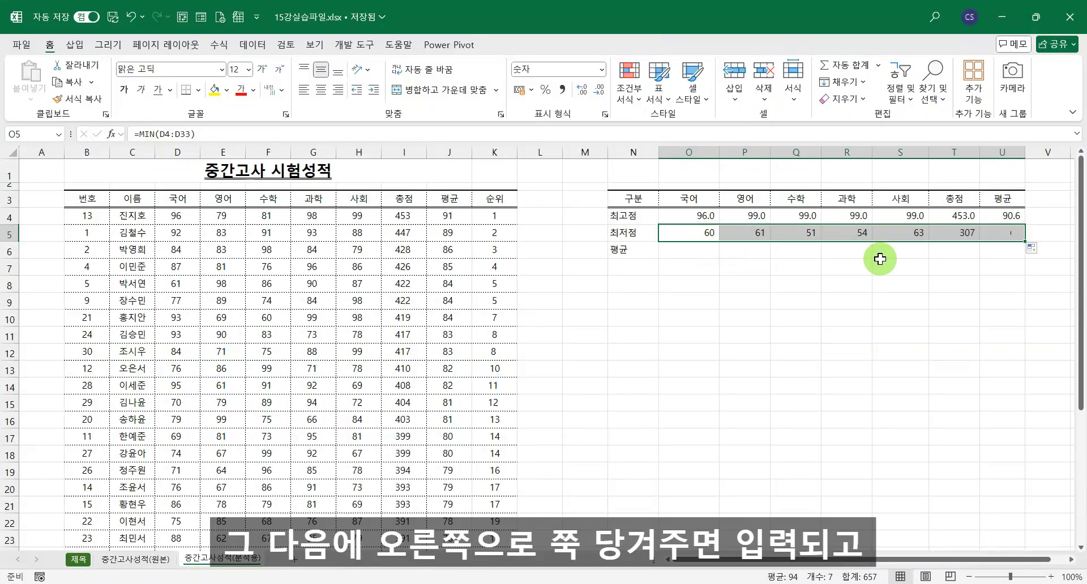
pyautogui.click(1000, 240)
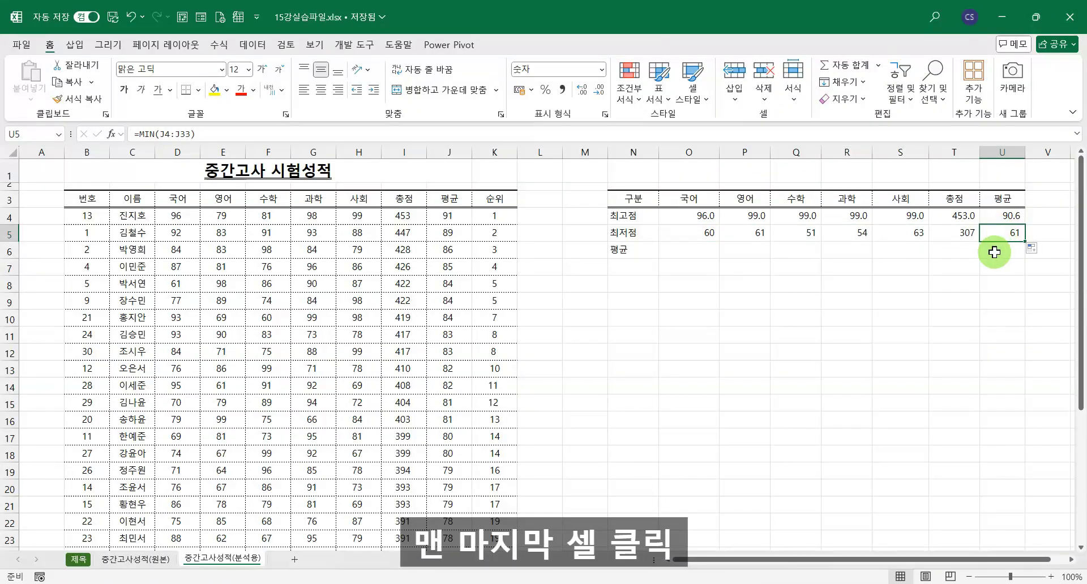
pyautogui.press('F2')
pyautogui.scroll(-2, 629, 364)
pyautogui.scroll(-2, 630, 386)
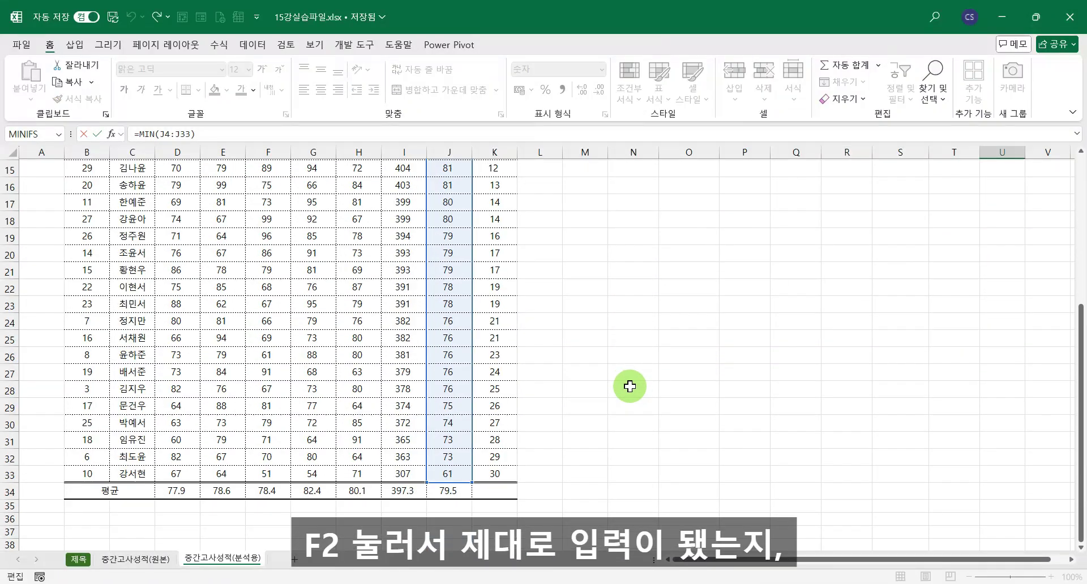
pyautogui.scroll(5, 631, 386)
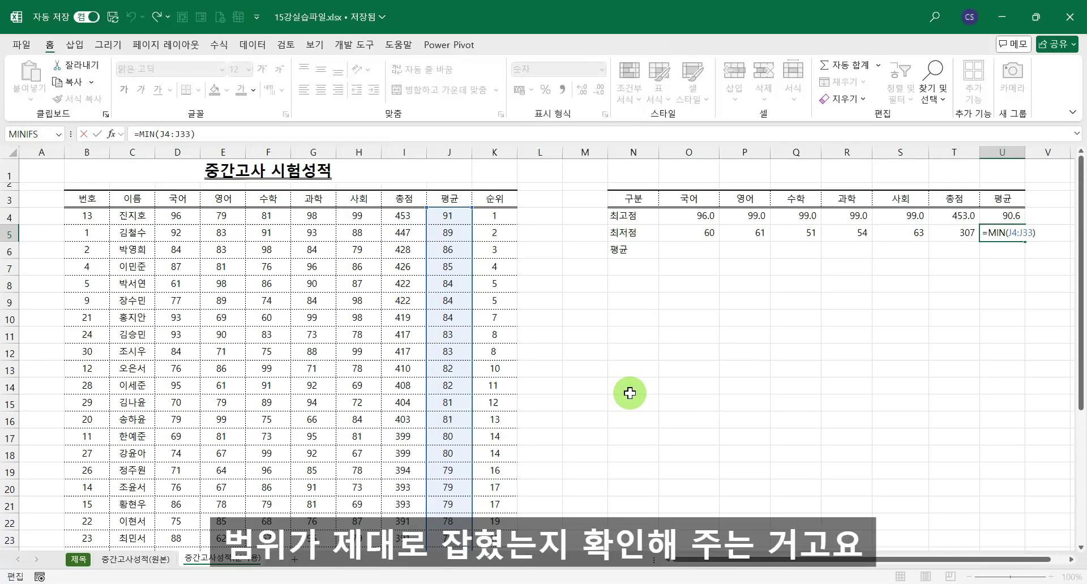
pyautogui.press('Return')
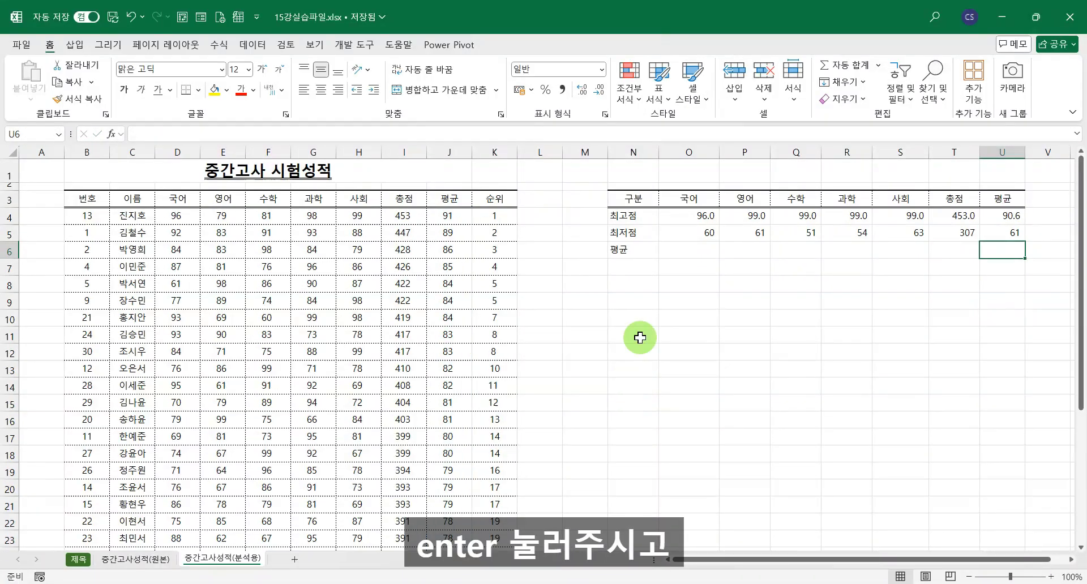
# - Enter =AVERAGE(D4:D33) in O6 for the 국어 average
pyautogui.click(677, 250)
pyautogui.write('=')
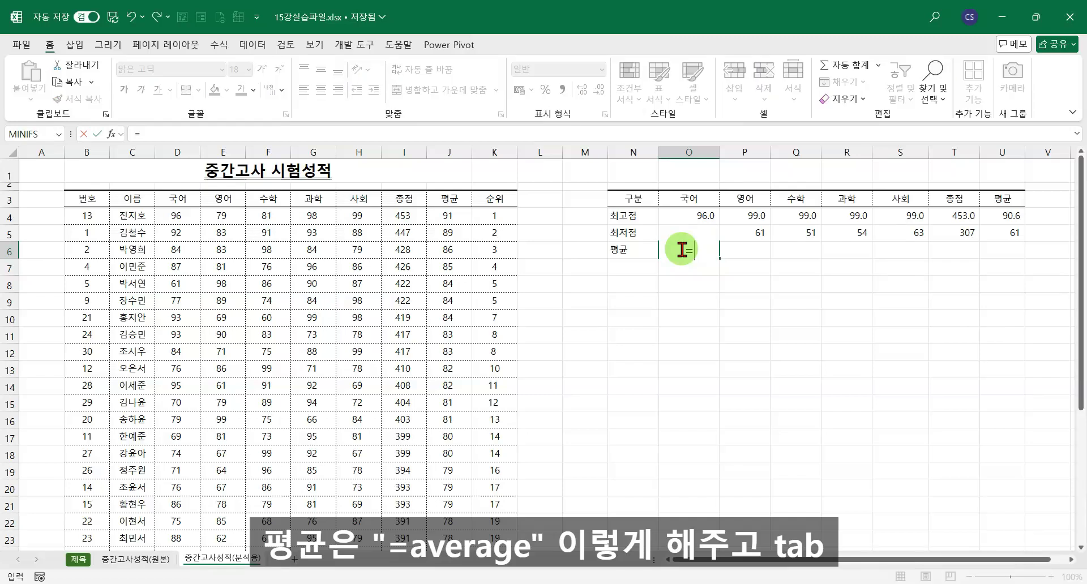
pyautogui.write('av')
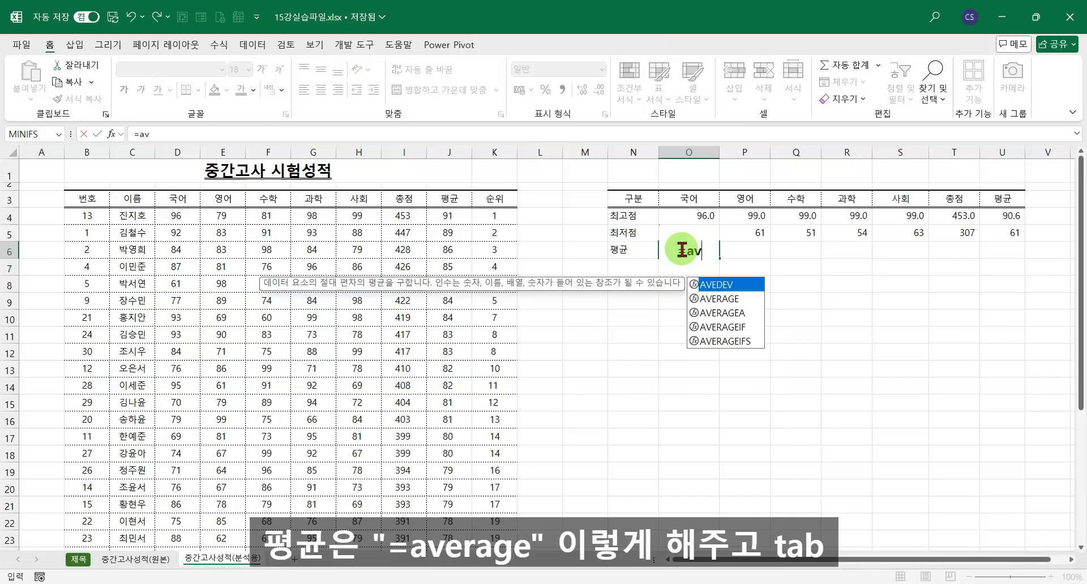
pyautogui.press('Down')
pyautogui.press('Tab')
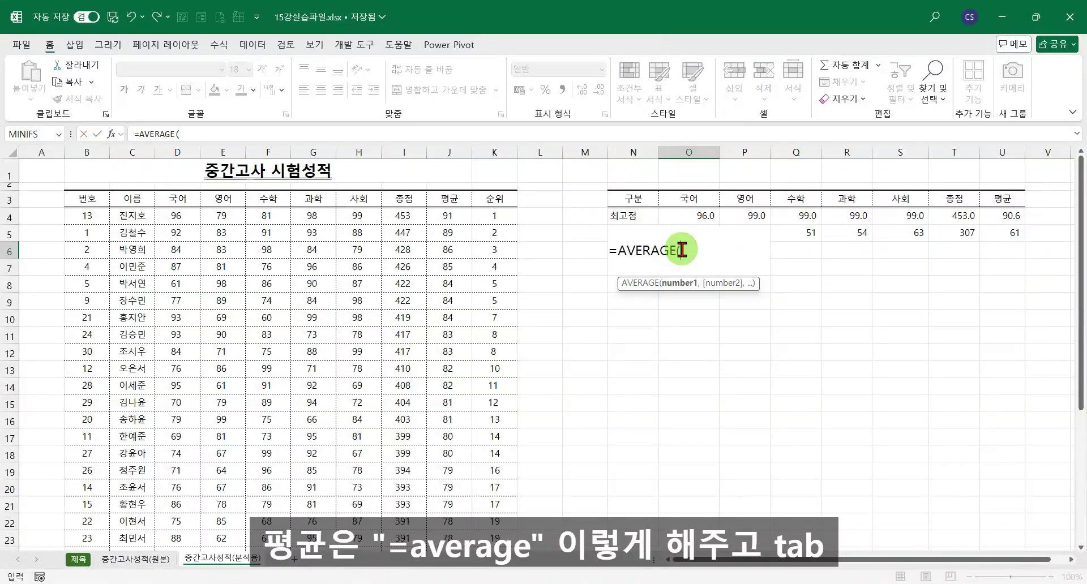
pyautogui.click(180, 221)
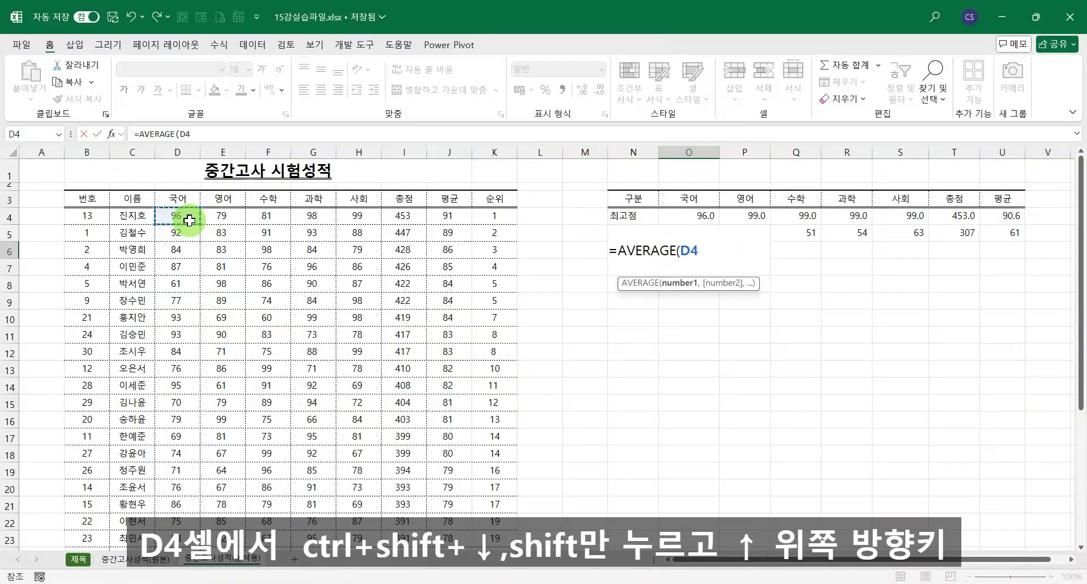
pyautogui.hotkey('ctrl', 'shift', 'Down')
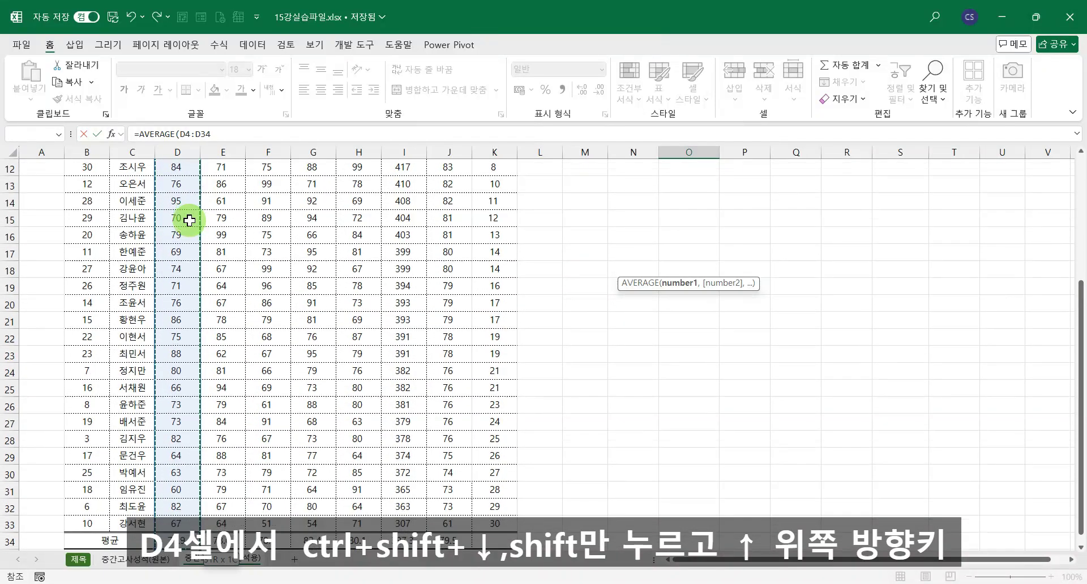
pyautogui.hotkey('shift', 'Up')
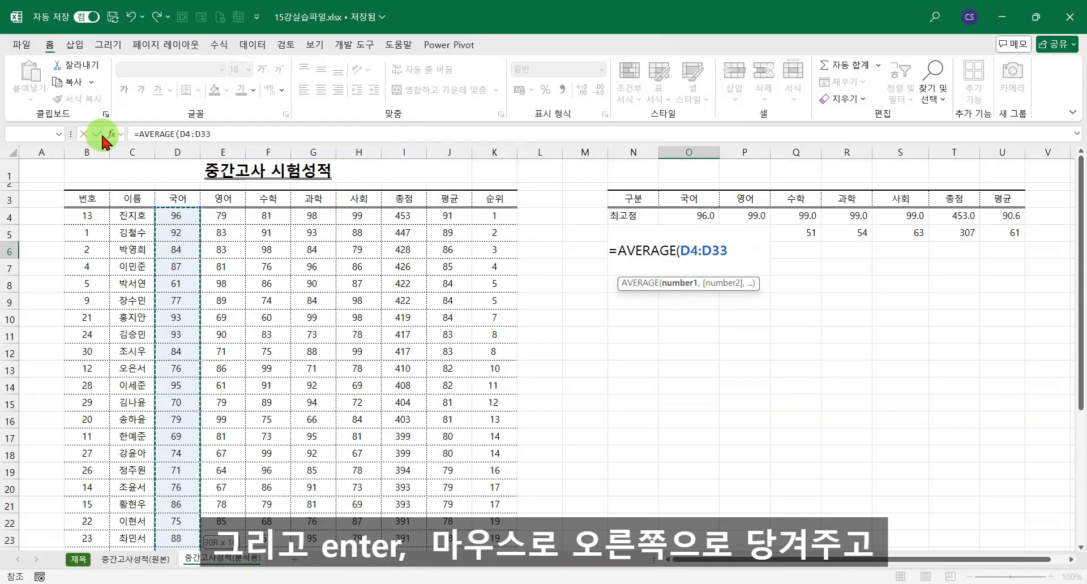
pyautogui.click(97, 134)
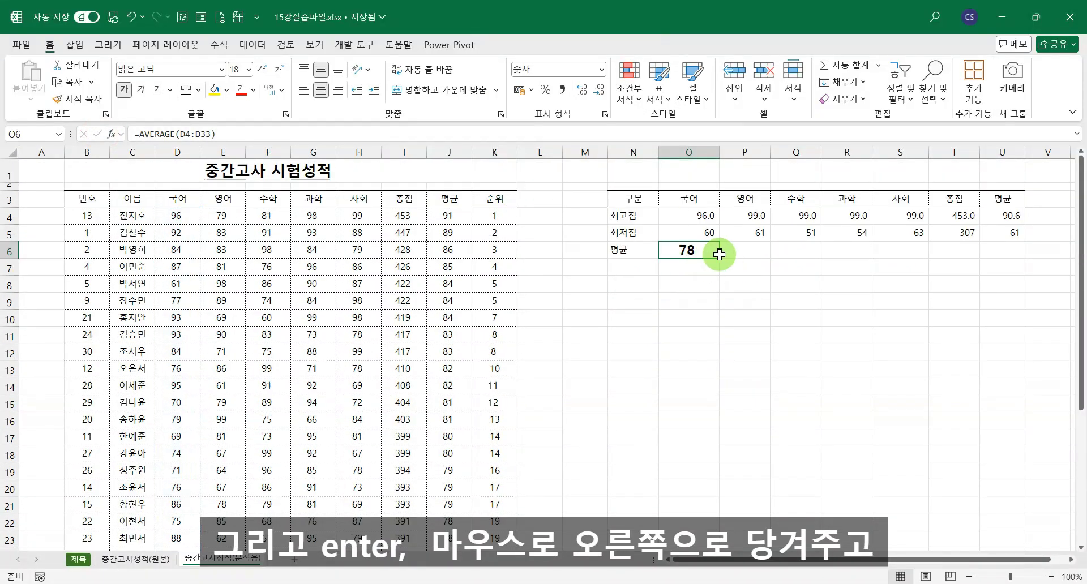
# - Fill the AVERAGE formula from O6 across to U6 and check the range referenced in U6
pyautogui.moveTo(720, 258); pyautogui.dragTo(1008, 258)
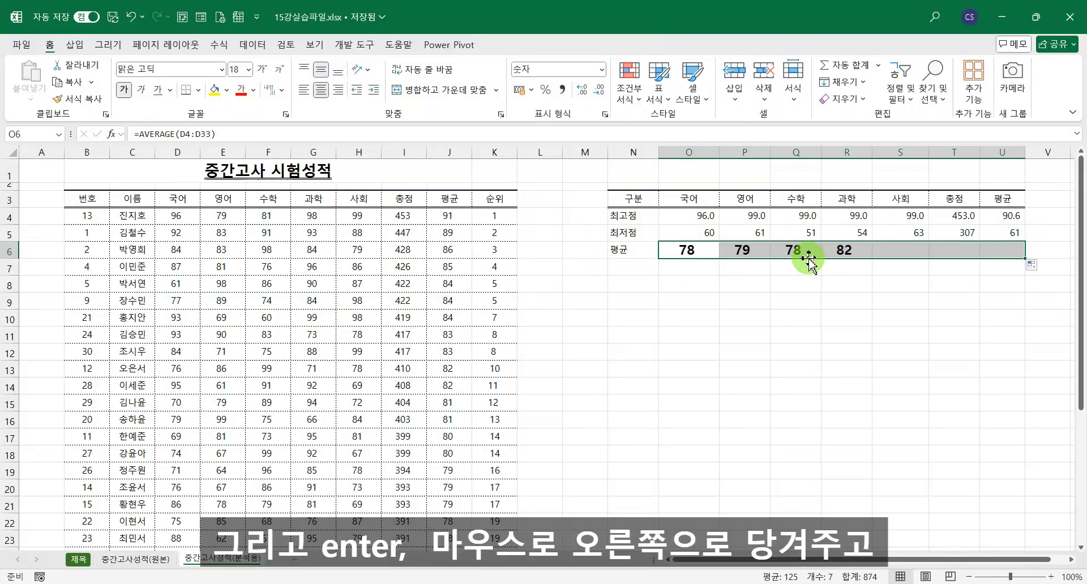
pyautogui.click(998, 251)
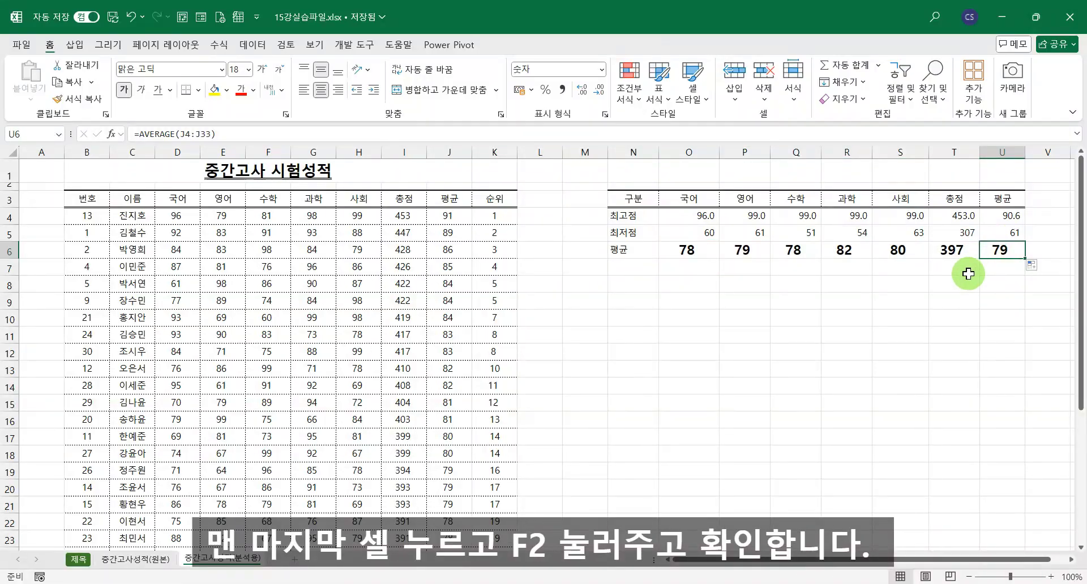
pyautogui.press('F2')
pyautogui.scroll(-1, 671, 336)
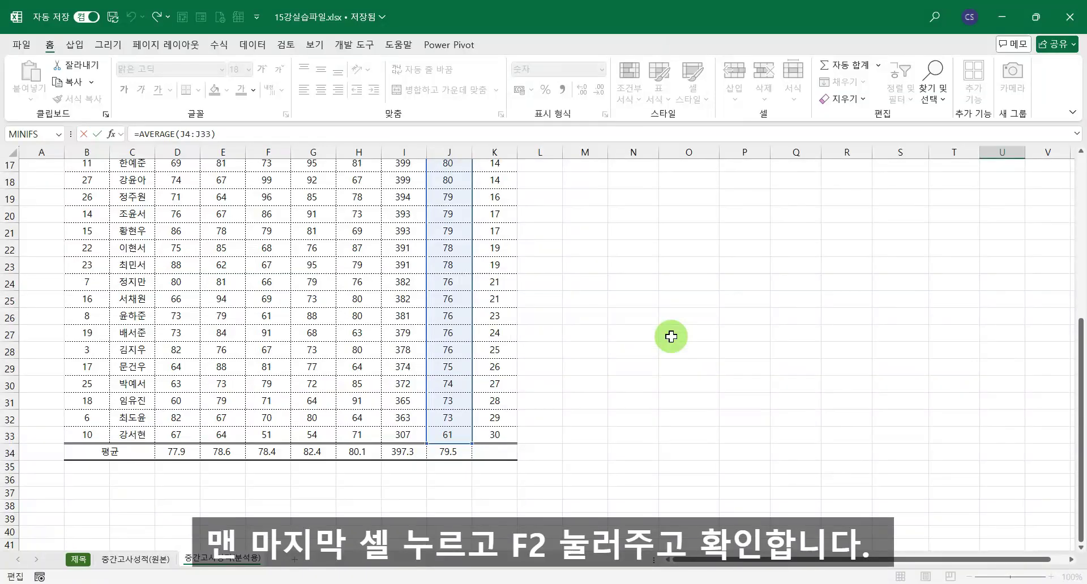
pyautogui.scroll(5, 671, 337)
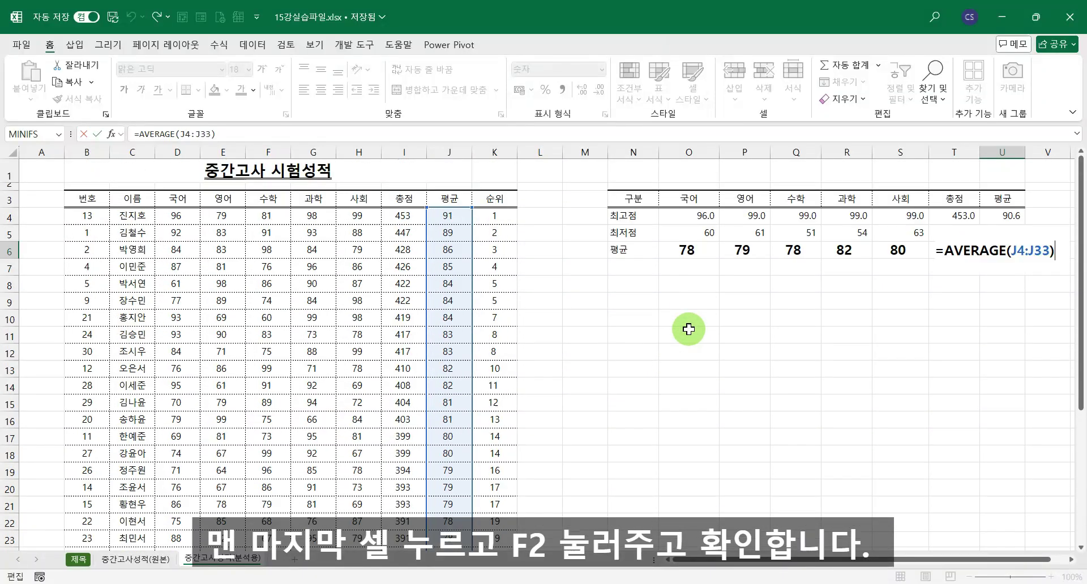
pyautogui.press('Return')
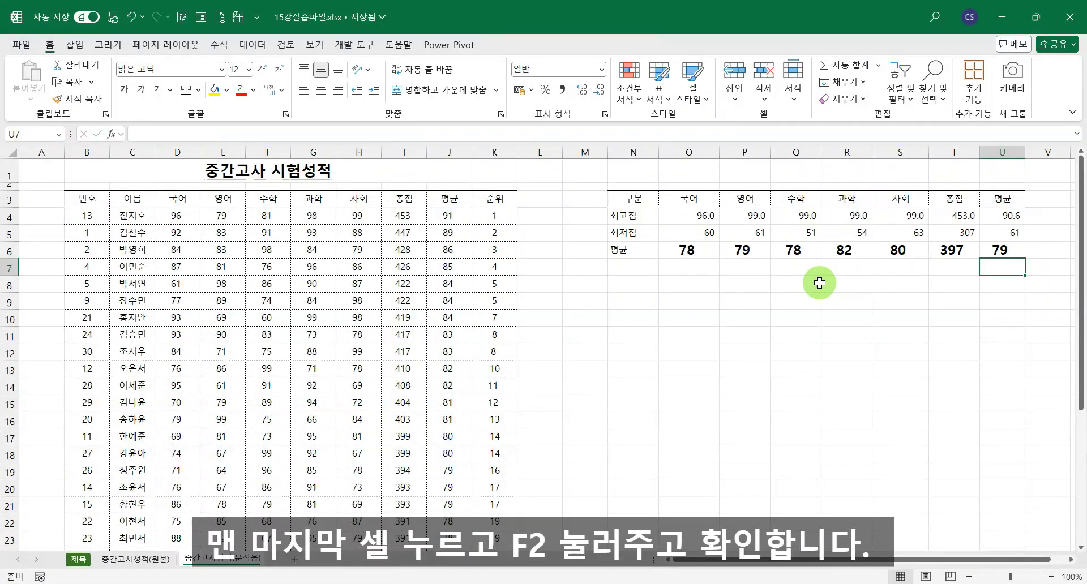
# - Copy the formatting of the 평균 label in N6 onto the averages in O6:U6 with Format Painter
pyautogui.moveTo(694, 250); pyautogui.dragTo(813, 249)
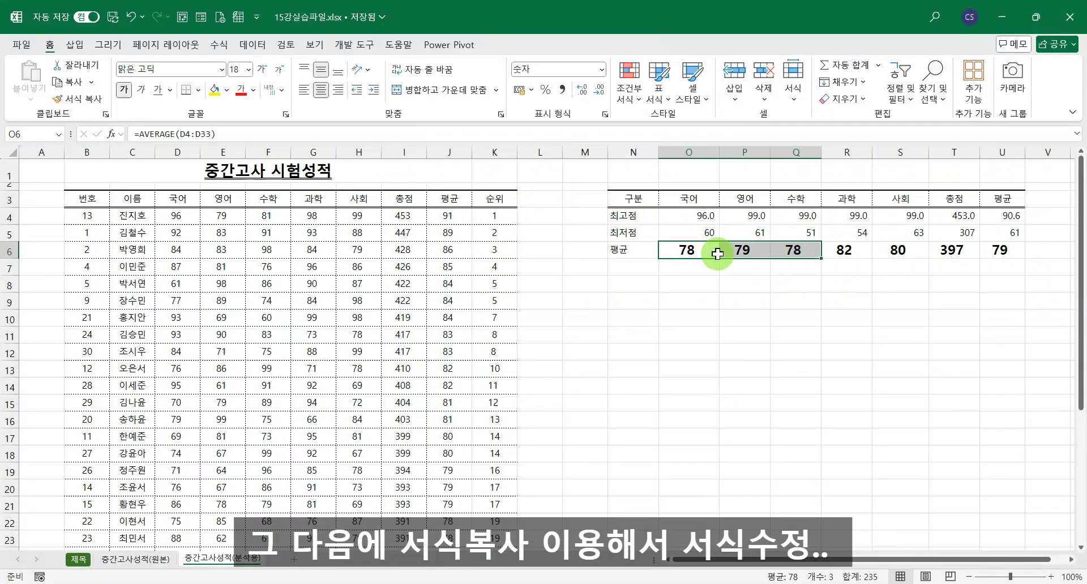
pyautogui.click(625, 252)
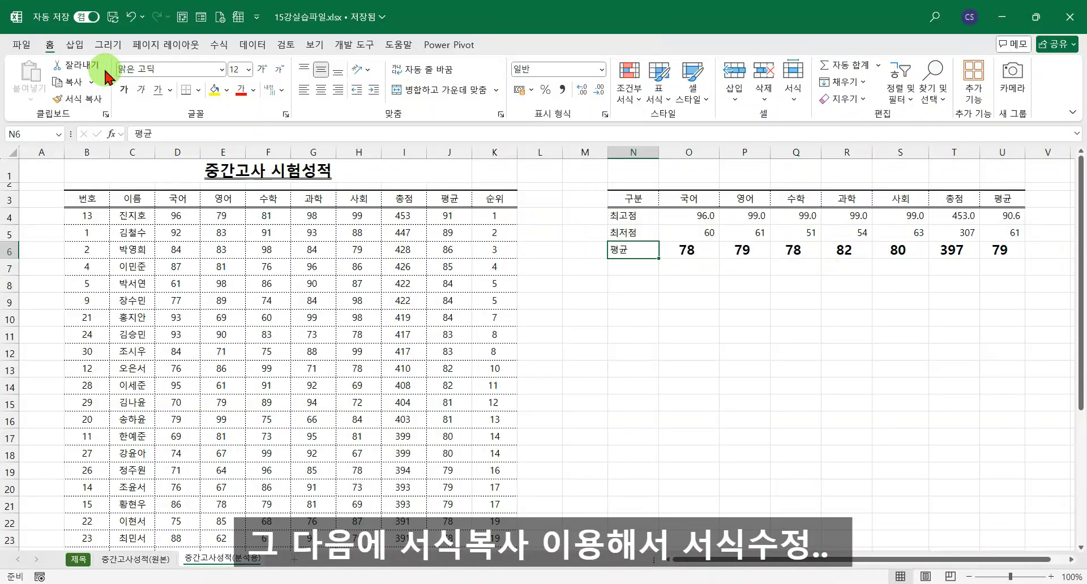
pyautogui.click(80, 97)
pyautogui.moveTo(673, 249)
pyautogui.mouseDown()
pyautogui.moveTo(872, 237)
pyautogui.moveTo(999, 250)
pyautogui.mouseUp()
pyautogui.click(698, 302)
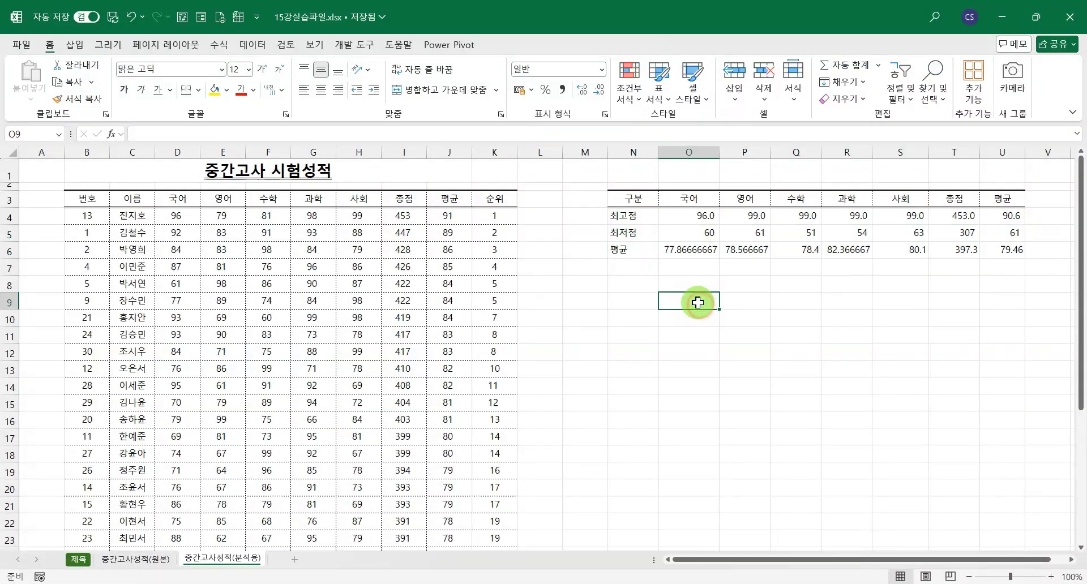
# - Apply a thicker bottom border to the summary table's 평균 row, N6:U6, through the cell format settings
pyautogui.moveTo(615, 251); pyautogui.dragTo(1003, 251)
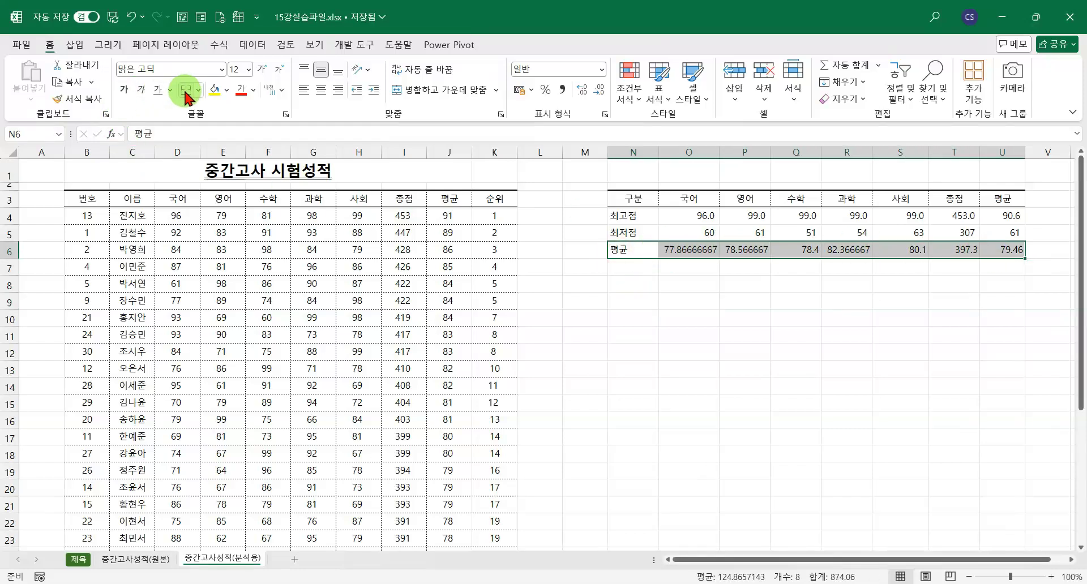
pyautogui.click(774, 352)
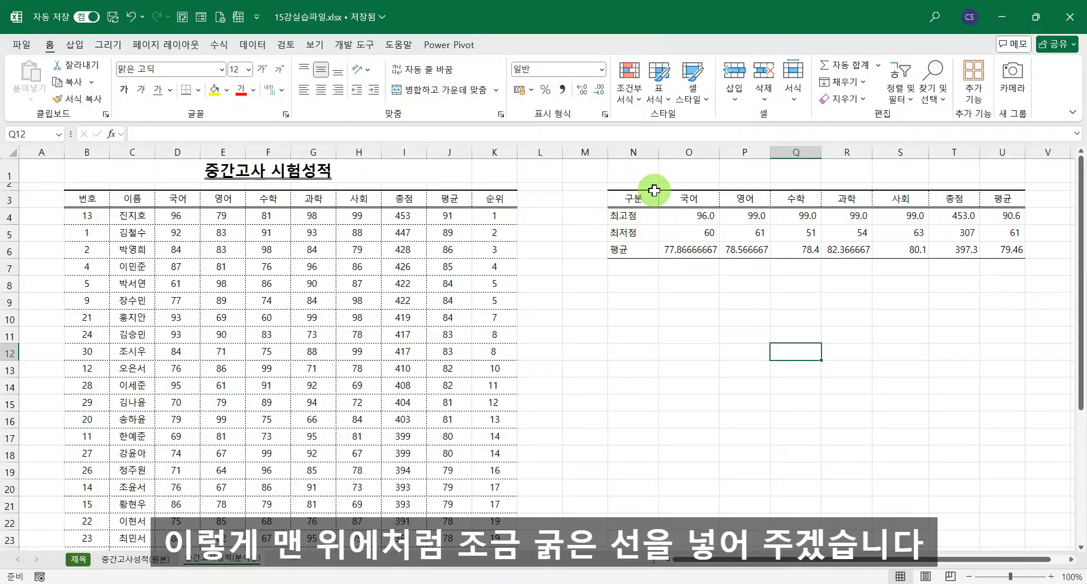
pyautogui.moveTo(626, 250); pyautogui.dragTo(994, 254)
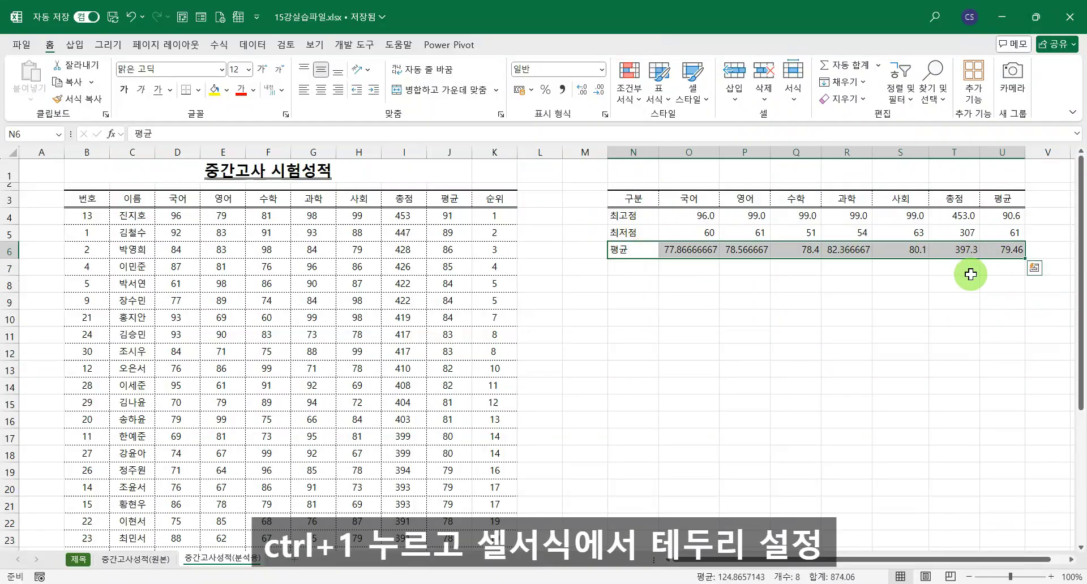
pyautogui.hotkey('ctrl', 'q')
pyautogui.press('Escape')
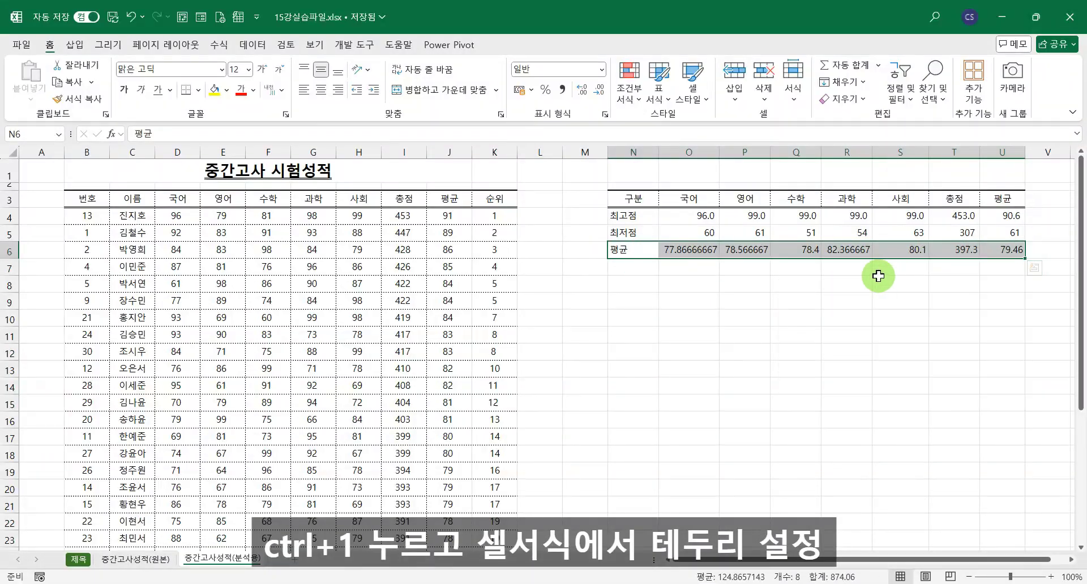
pyautogui.hotkey('ctrl', '1')
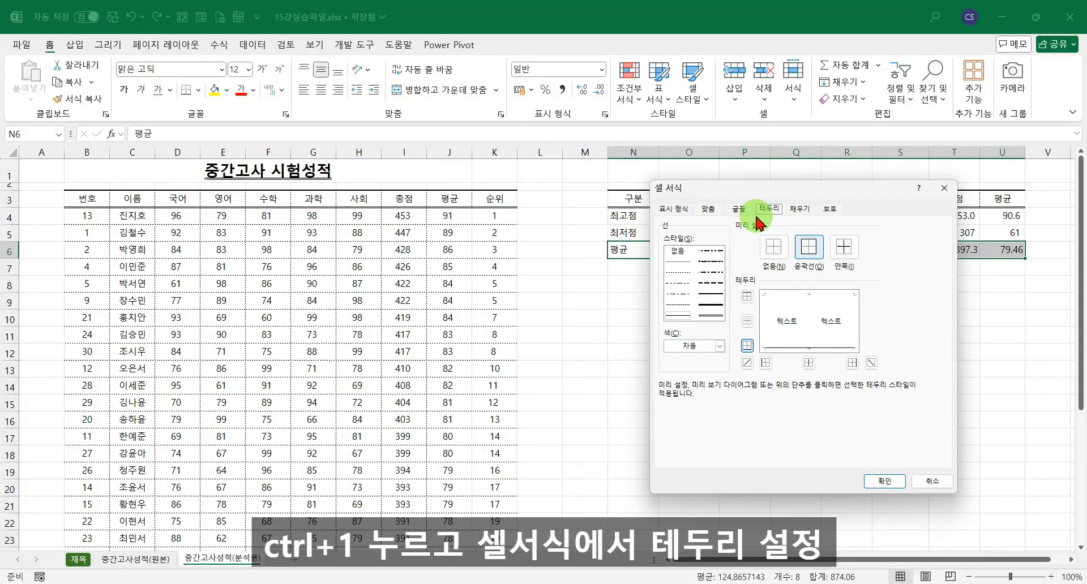
pyautogui.click(797, 348)
pyautogui.click(884, 481)
pyautogui.click(847, 387)
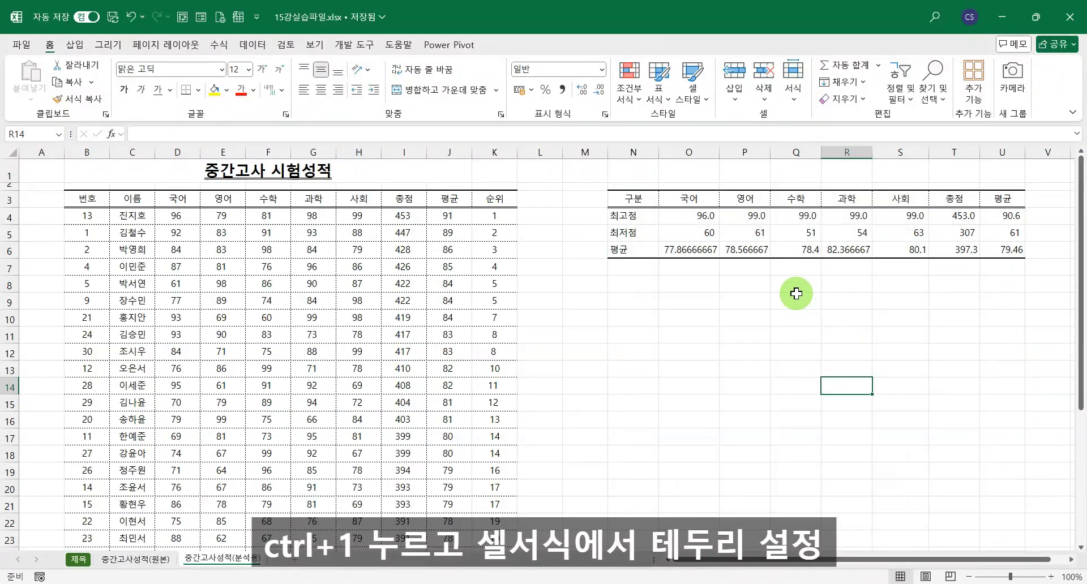
# - Show the 최저점 values in O5:U5 with one decimal place
pyautogui.moveTo(691, 232); pyautogui.dragTo(850, 232)
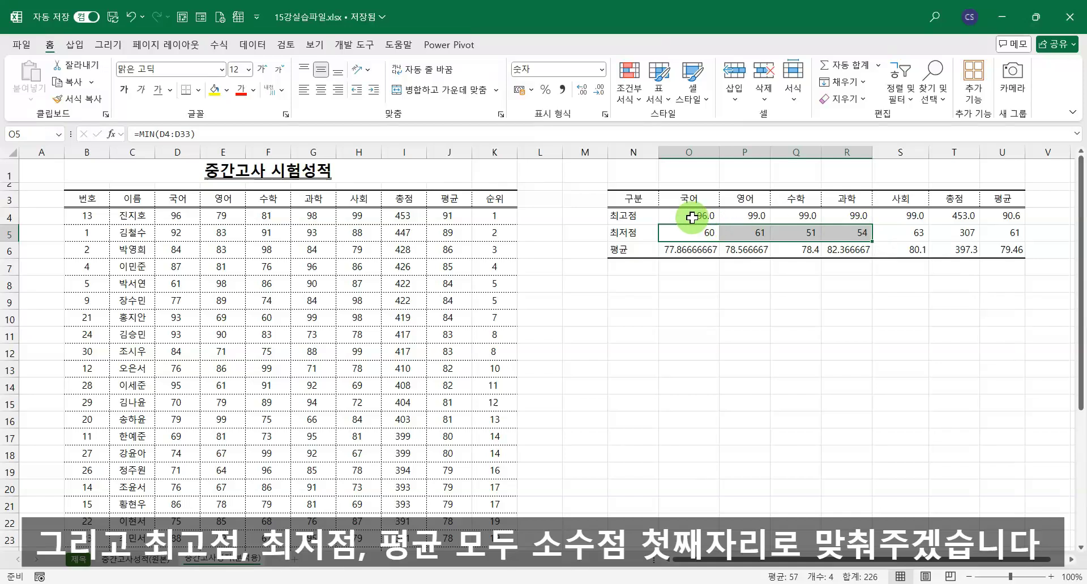
pyautogui.moveTo(688, 232); pyautogui.dragTo(1011, 232)
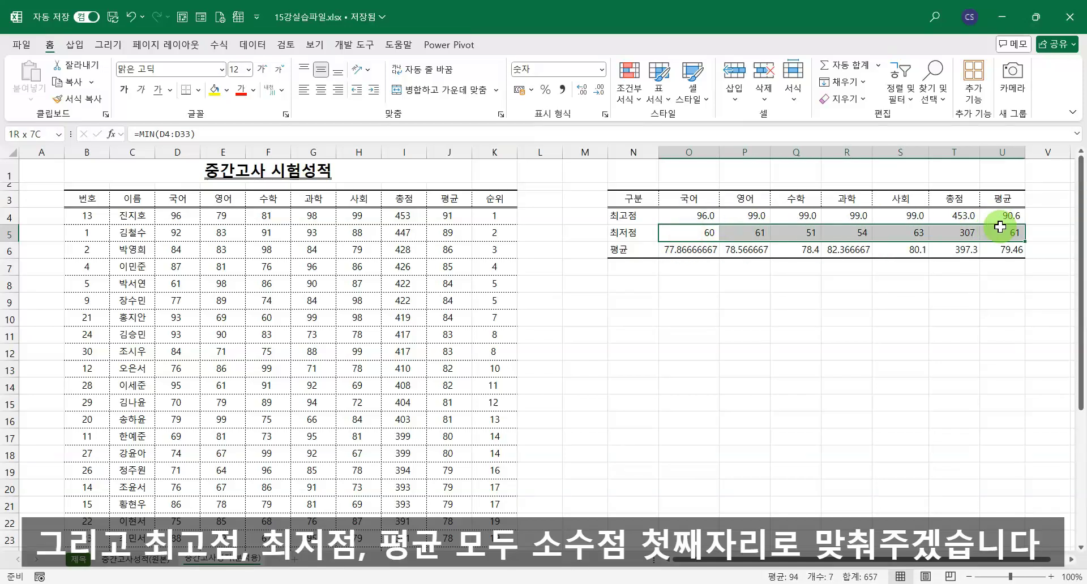
pyautogui.click(583, 92)
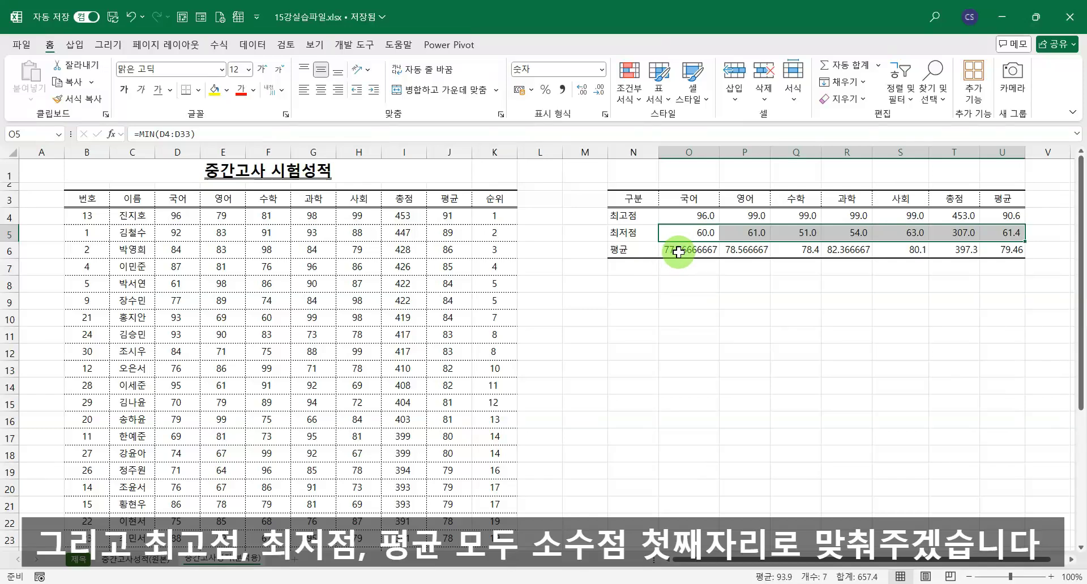
# - Reduce the 평균 values in O6:U6 to one decimal place
pyautogui.moveTo(672, 250); pyautogui.dragTo(1011, 250)
pyautogui.click(584, 91)
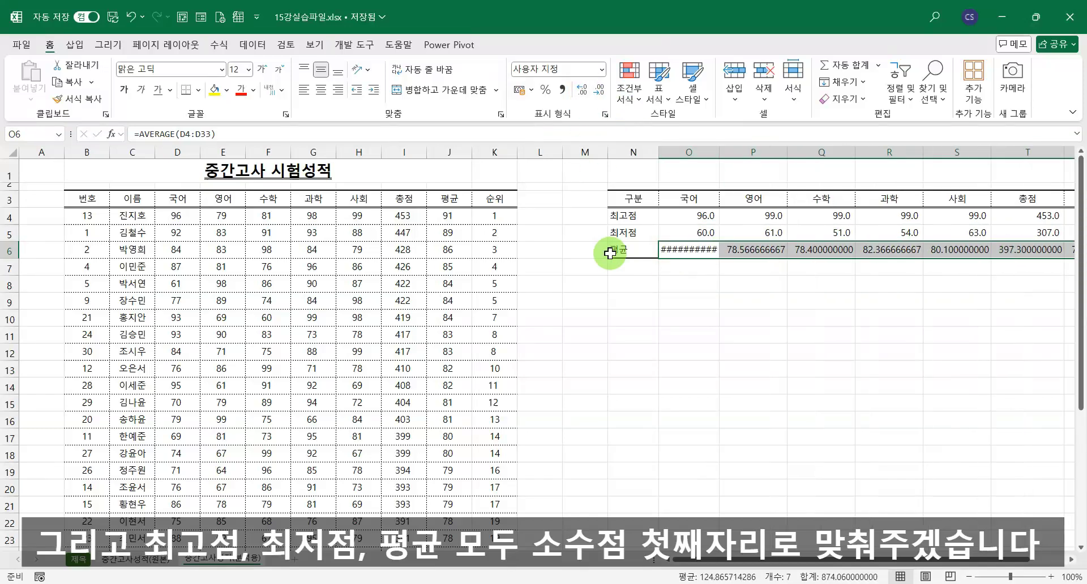
pyautogui.click(600, 90)
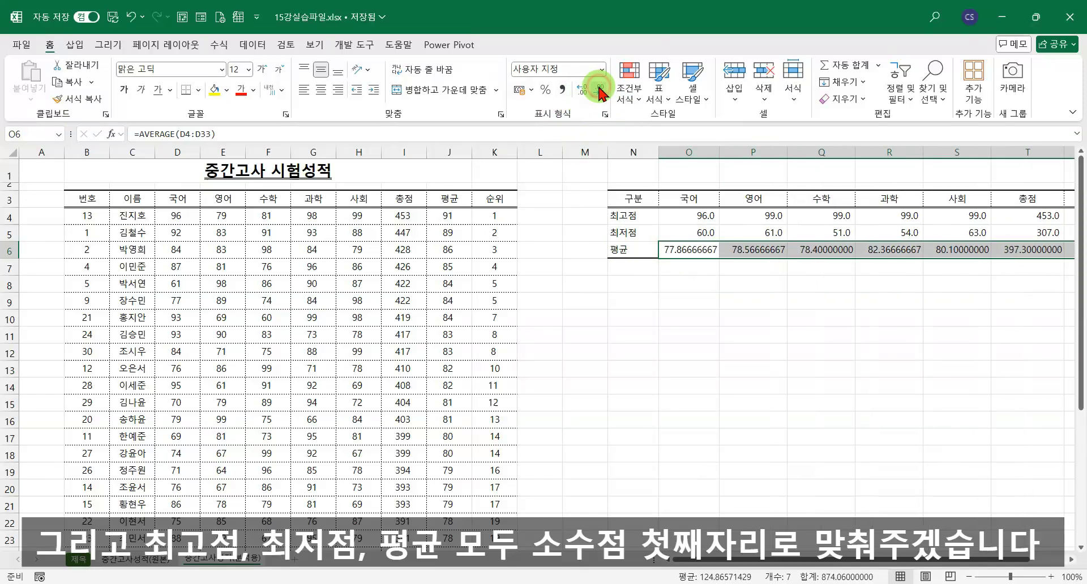
pyautogui.click(600, 90)
pyautogui.click(600, 90)
pyautogui.click(599, 89)
pyautogui.click(600, 89)
pyautogui.click(600, 89)
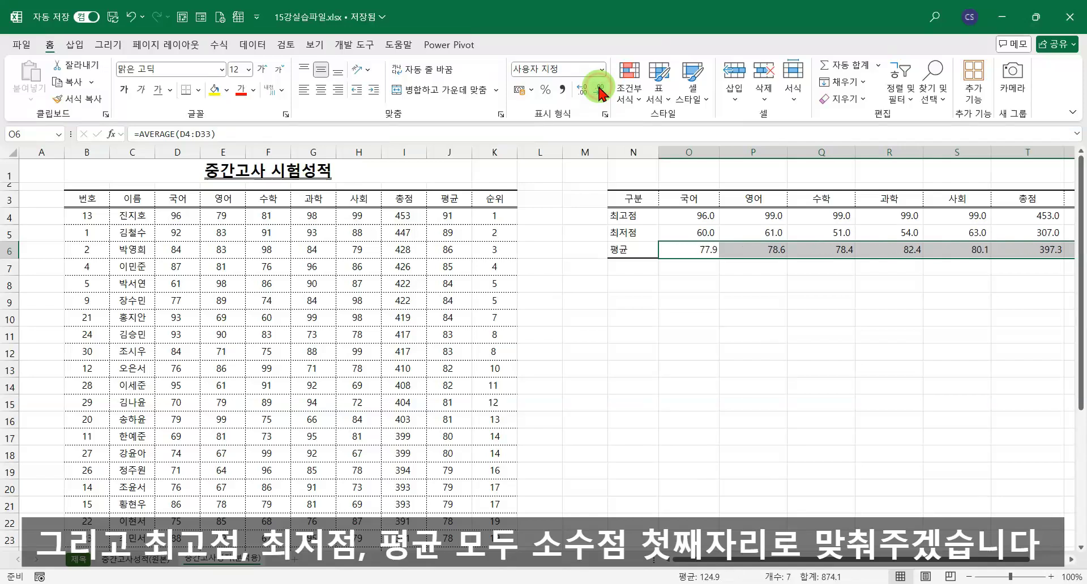
pyautogui.click(729, 309)
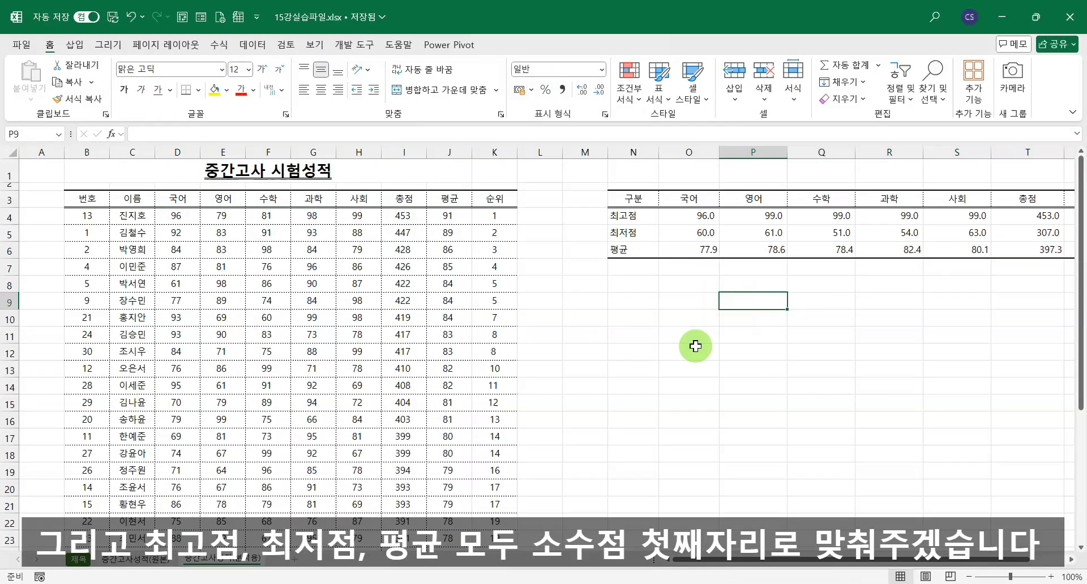
# - Center the labels and scores in the summary table's body, N4:U6, horizontally
pyautogui.moveTo(828, 563); pyautogui.dragTo(865, 561)
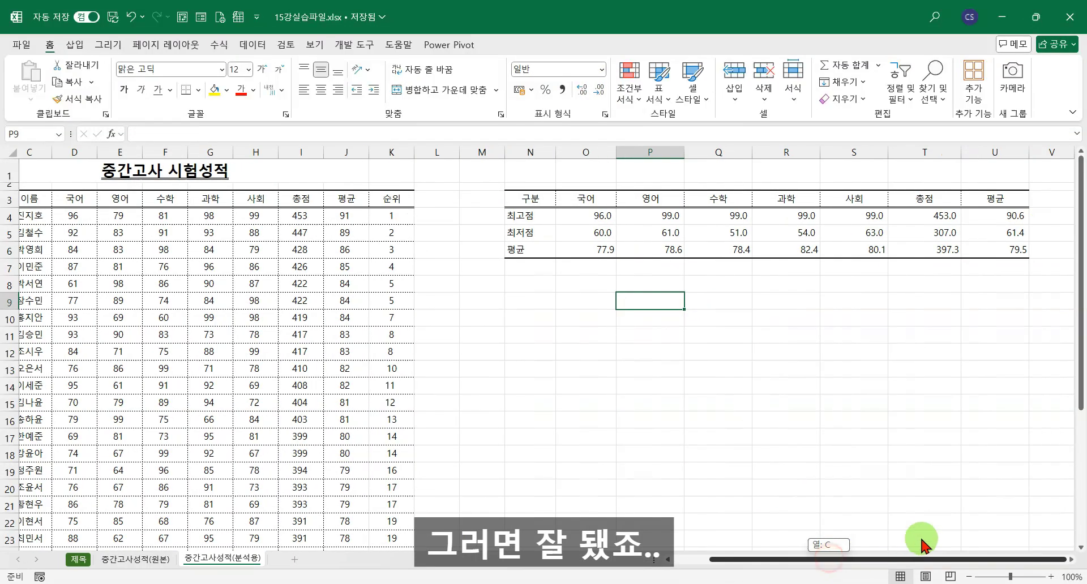
pyautogui.click(998, 252)
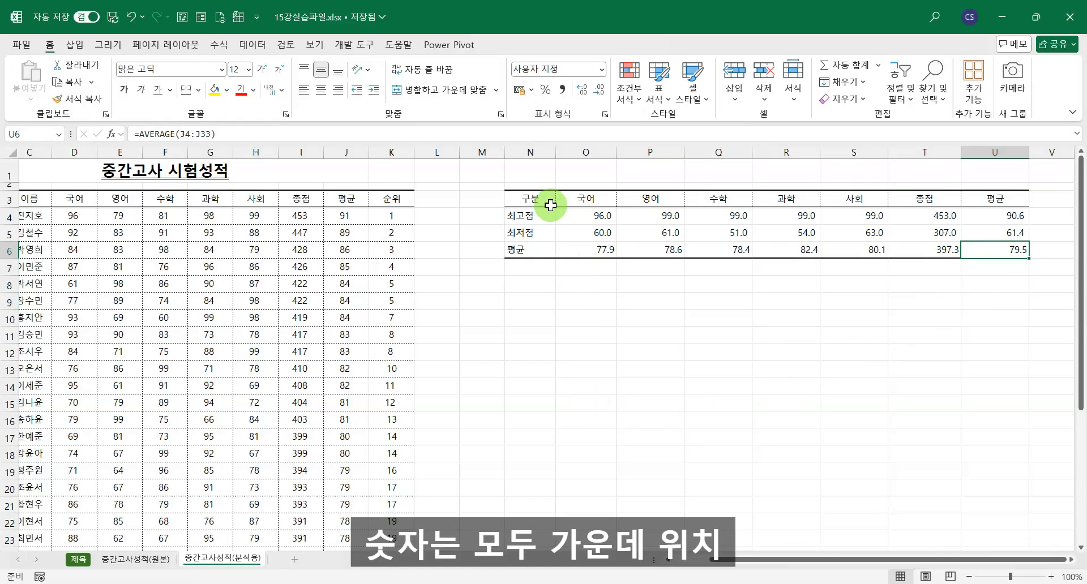
pyautogui.moveTo(510, 214); pyautogui.dragTo(990, 246)
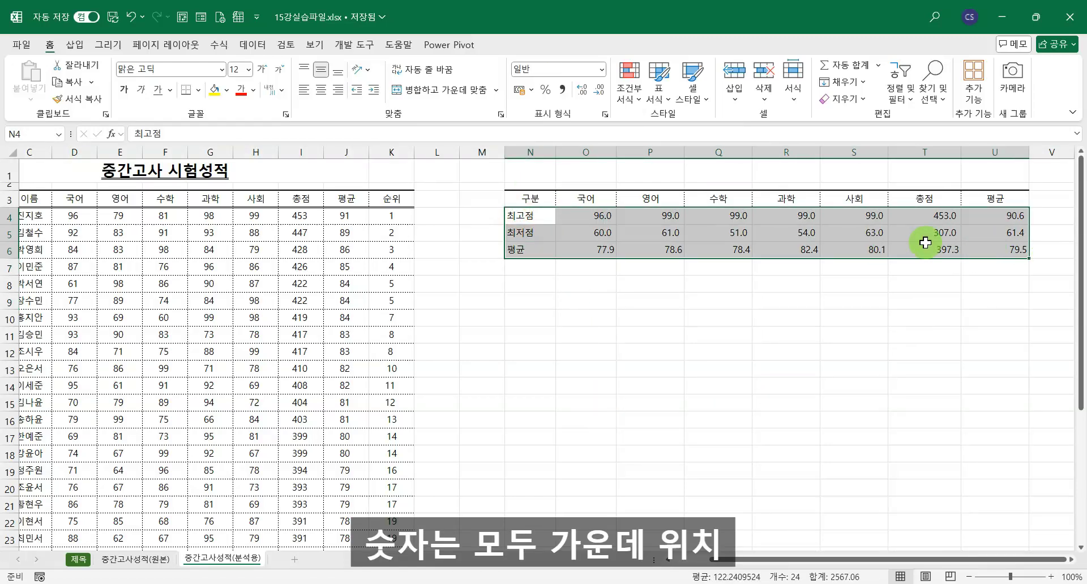
pyautogui.click(321, 95)
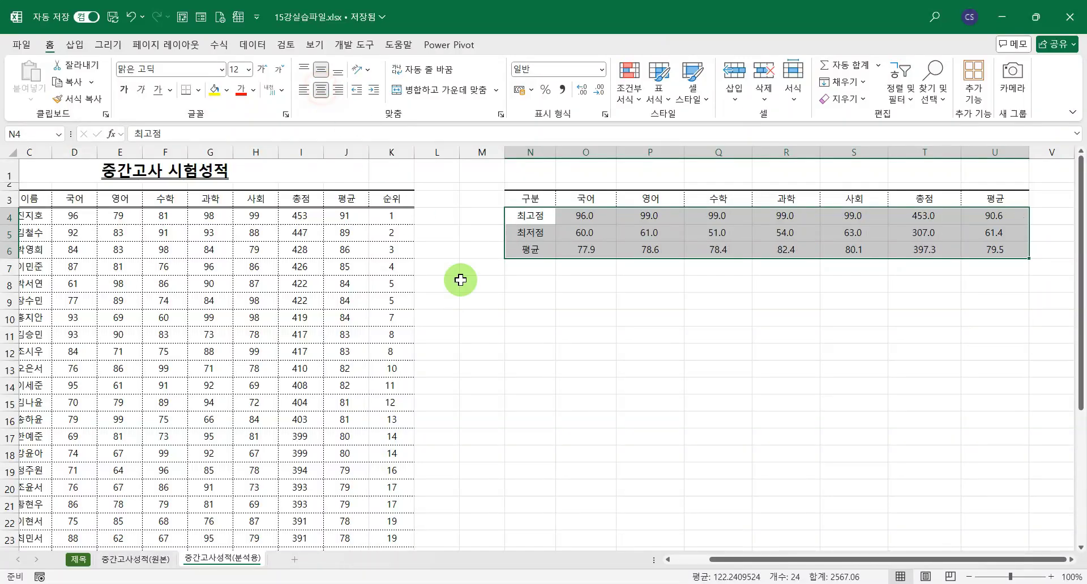
pyautogui.click(547, 353)
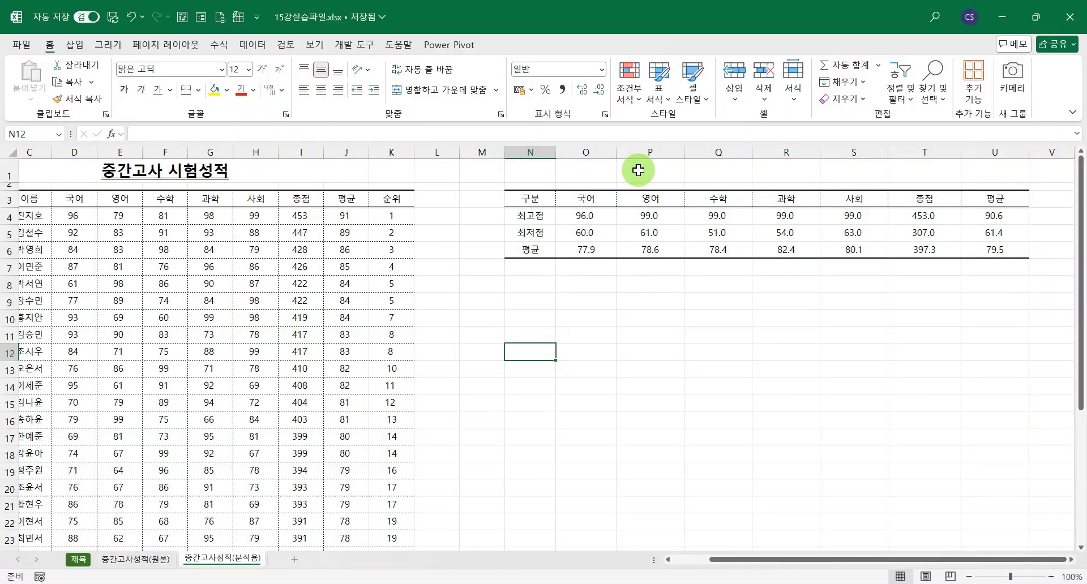
# - Enter the title 중간고사 시험성적 요약 in N1 above the summary table
pyautogui.click(542, 172)
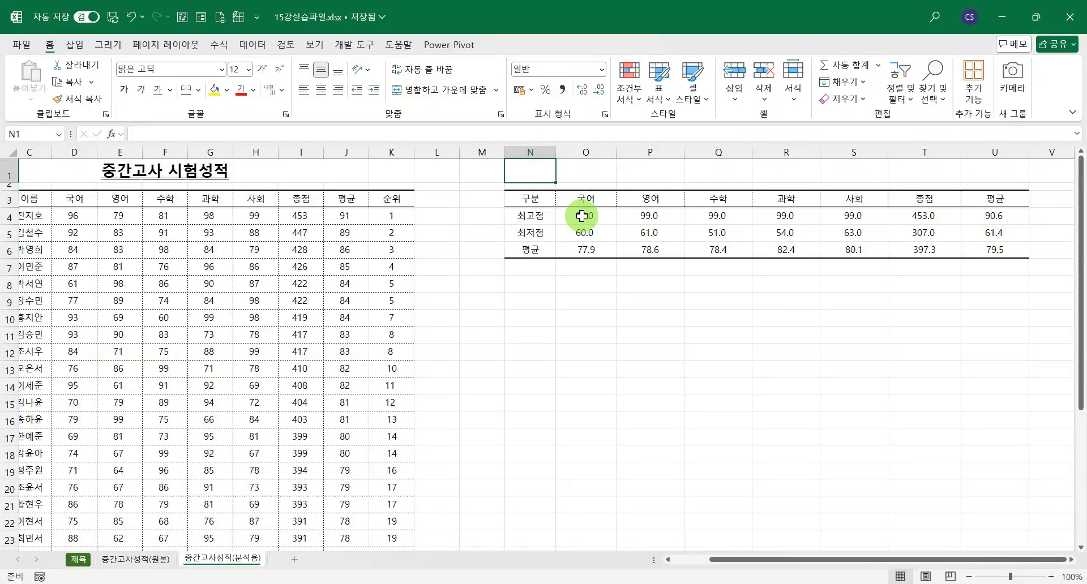
pyautogui.write('wn')
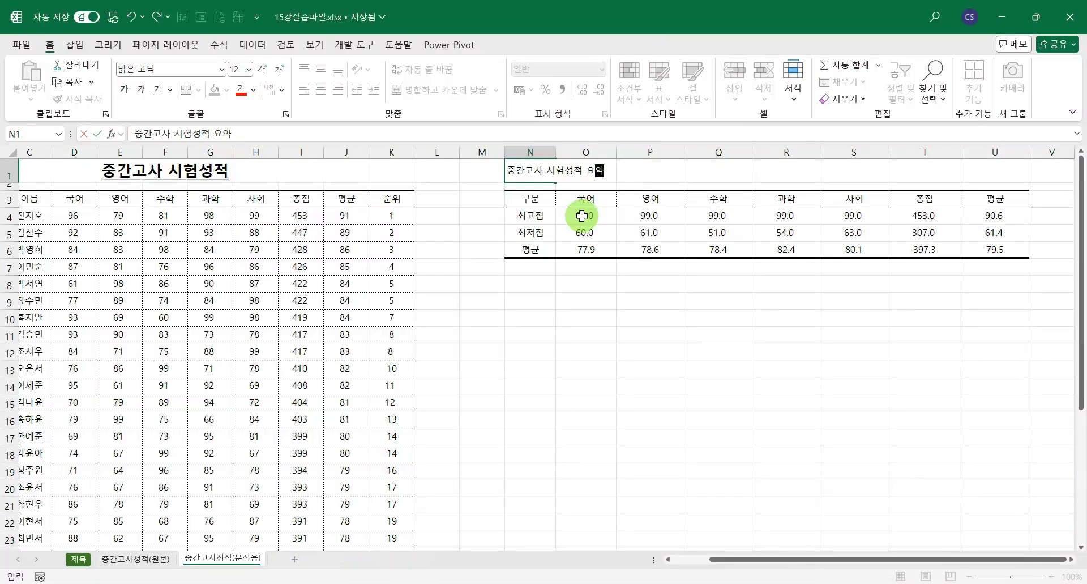
pyautogui.click(581, 216)
# - Merge and center the summary title across N1:U1, make it bold and enlarge its font size to 18
pyautogui.moveTo(531, 170); pyautogui.dragTo(977, 172)
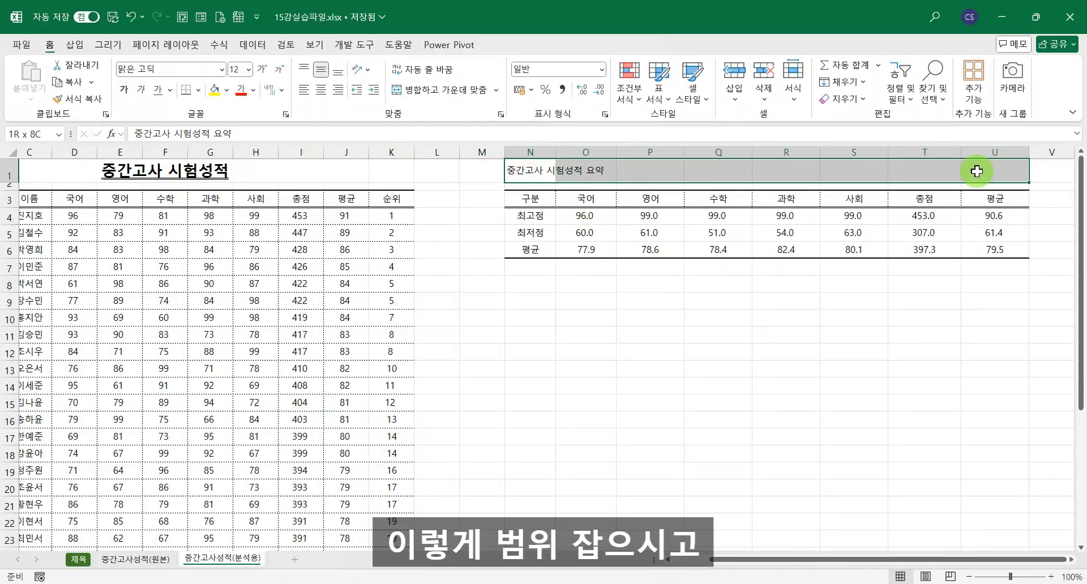
pyautogui.click(458, 103)
pyautogui.click(123, 89)
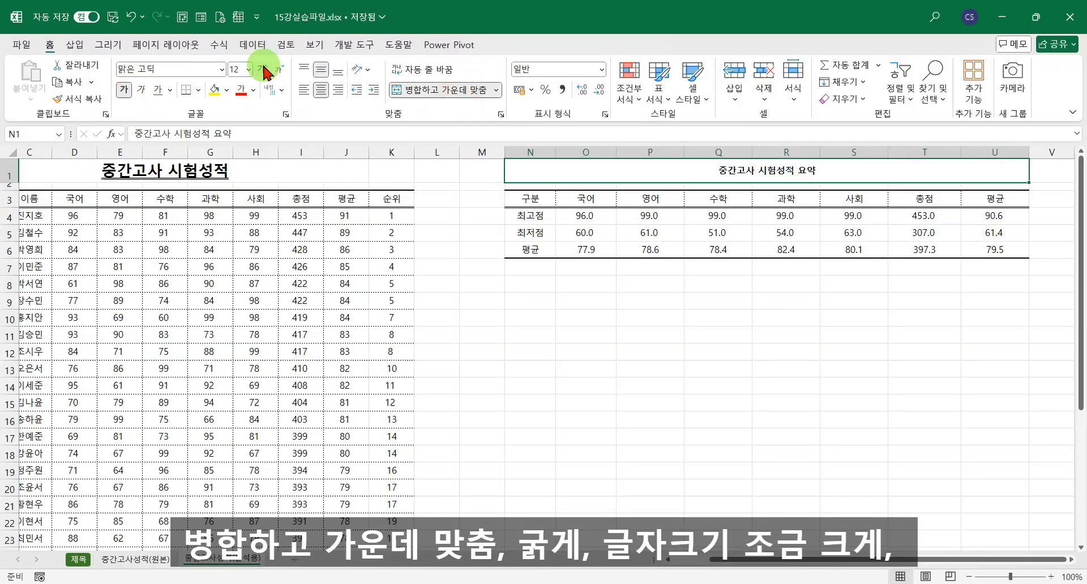
pyautogui.click(264, 72)
pyautogui.click(263, 73)
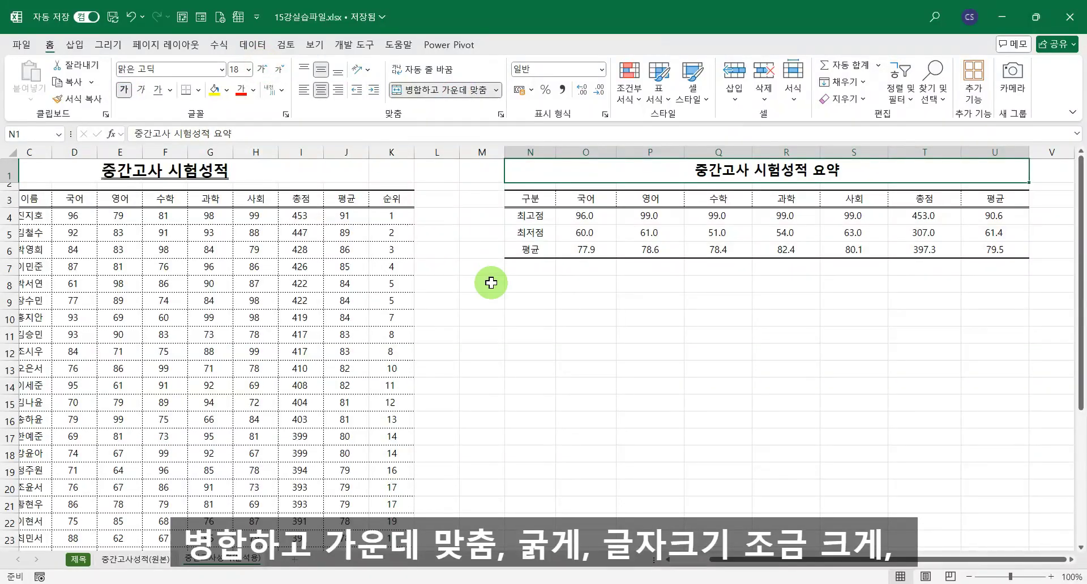
pyautogui.click(510, 283)
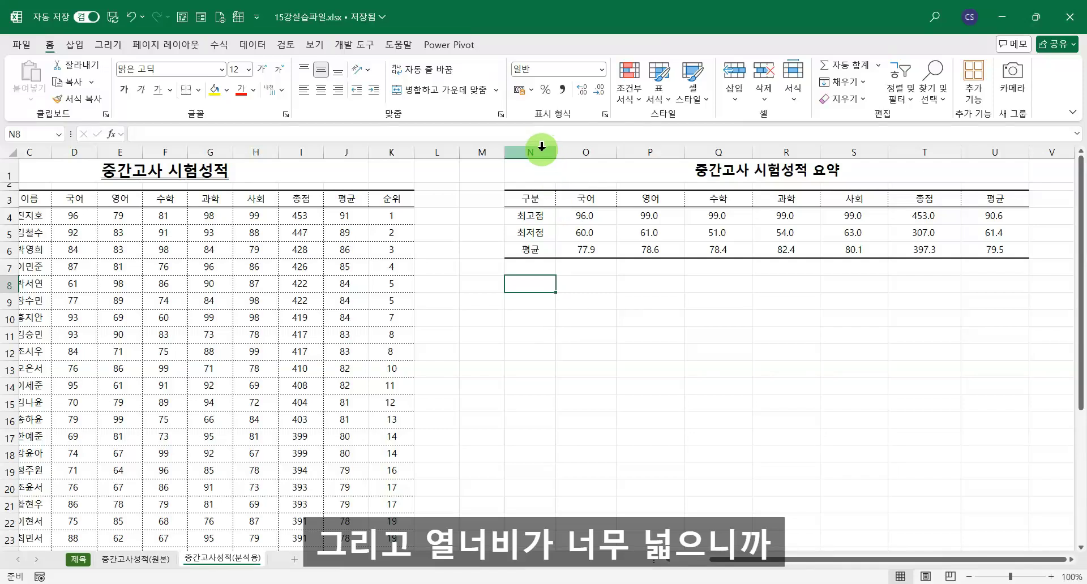
# - Narrow the summary table's columns N through U to one equal width
pyautogui.moveTo(546, 153); pyautogui.dragTo(1019, 152)
pyautogui.click(924, 286)
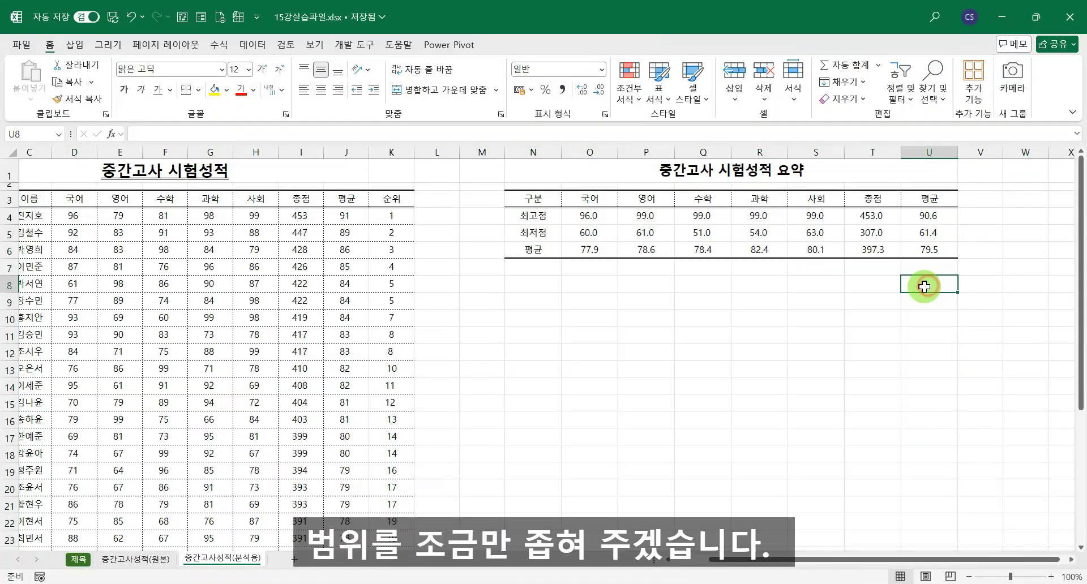
# - Add dotted vertical inside borders to the summary table's body, N4:U6, through the cell format settings
pyautogui.moveTo(533, 216); pyautogui.dragTo(916, 250)
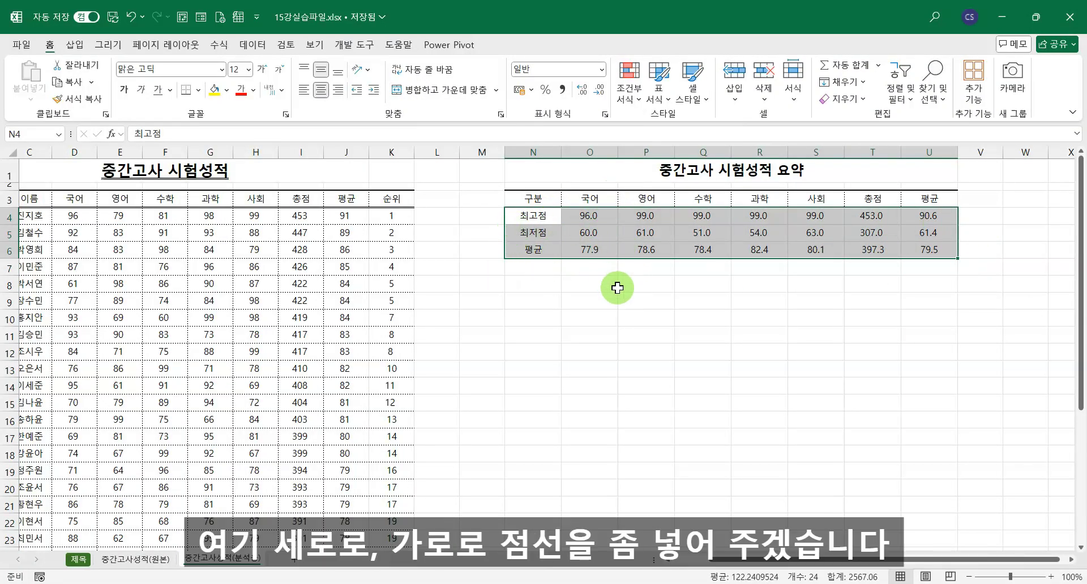
pyautogui.hotkey('ctrl', '1')
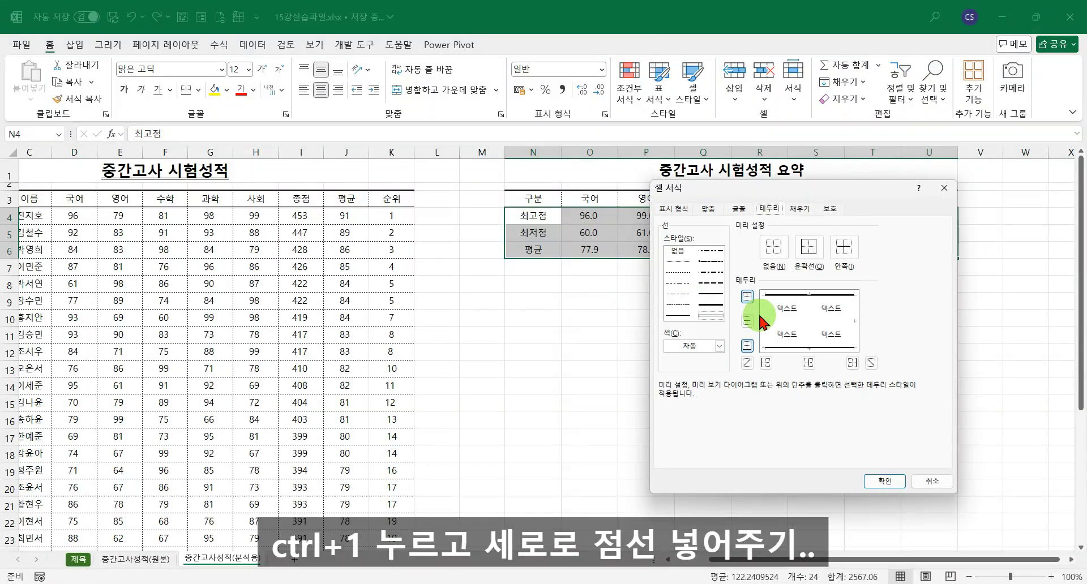
pyautogui.click(681, 274)
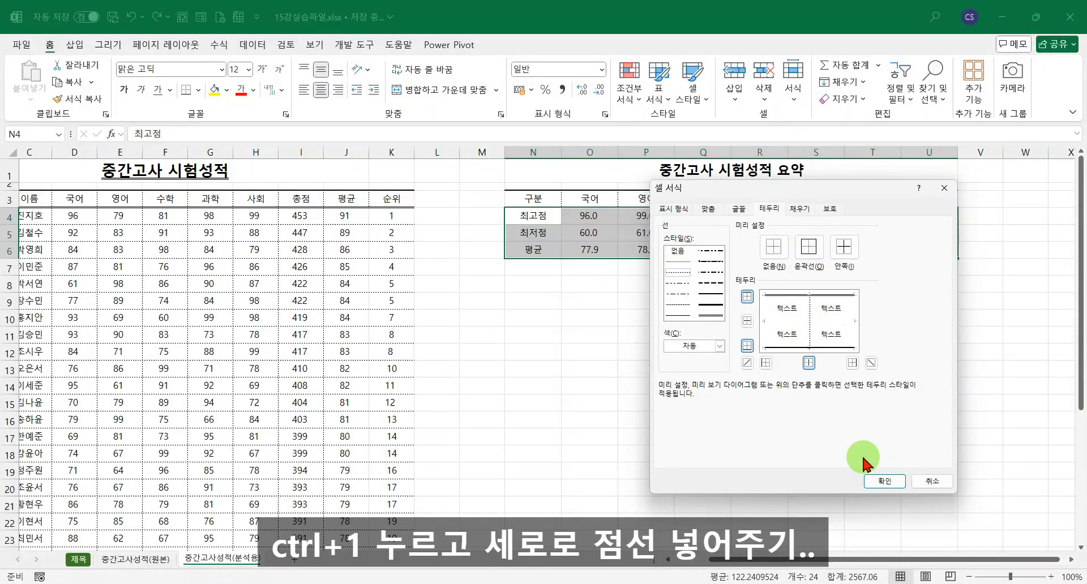
pyautogui.click(877, 483)
pyautogui.click(632, 368)
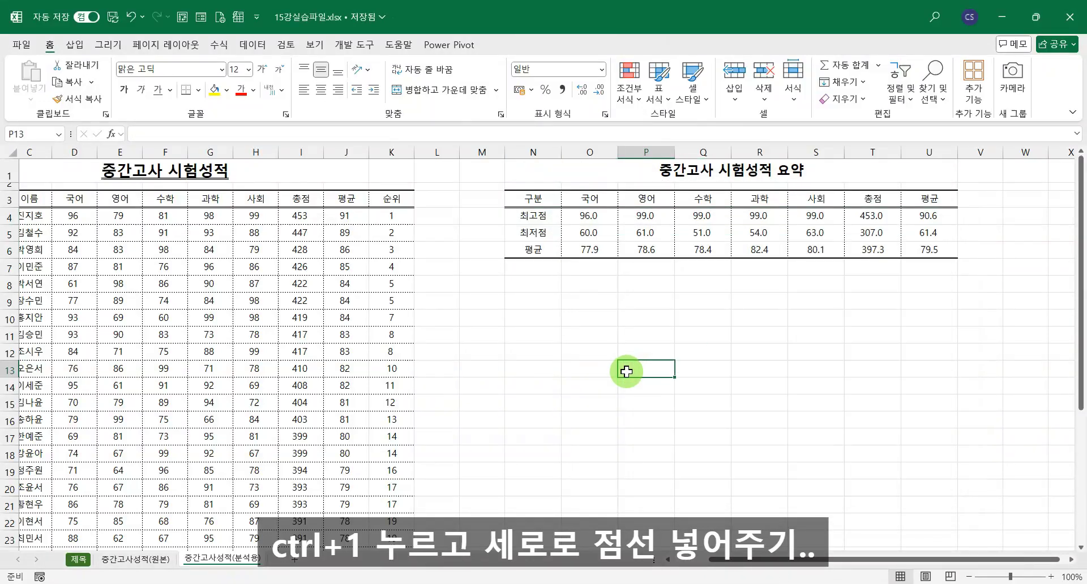
# - Add a top border to the summary table's 평균 row, N6:U6
pyautogui.moveTo(534, 249); pyautogui.dragTo(916, 245)
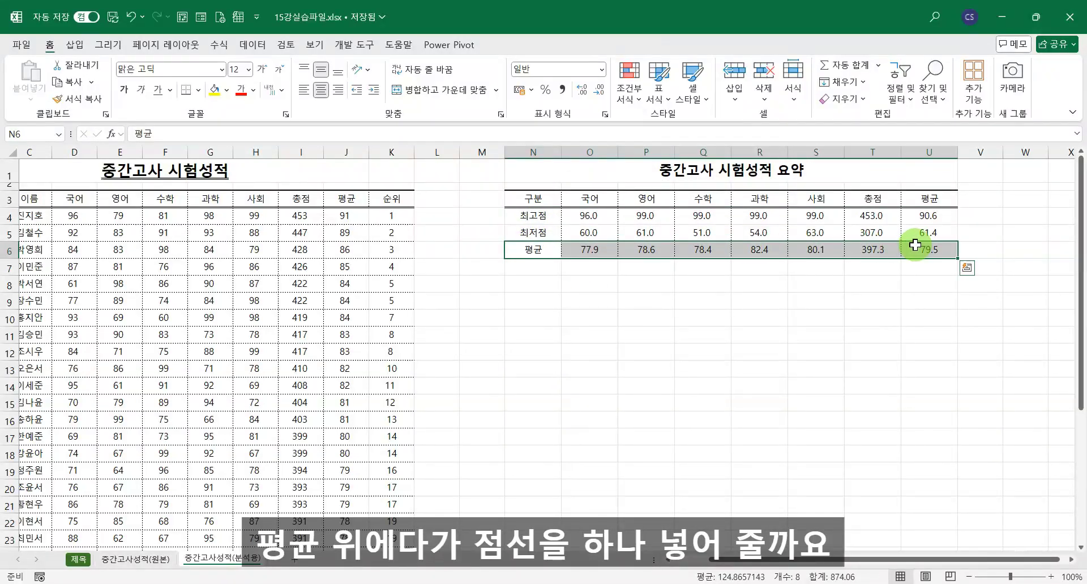
pyautogui.click(200, 91)
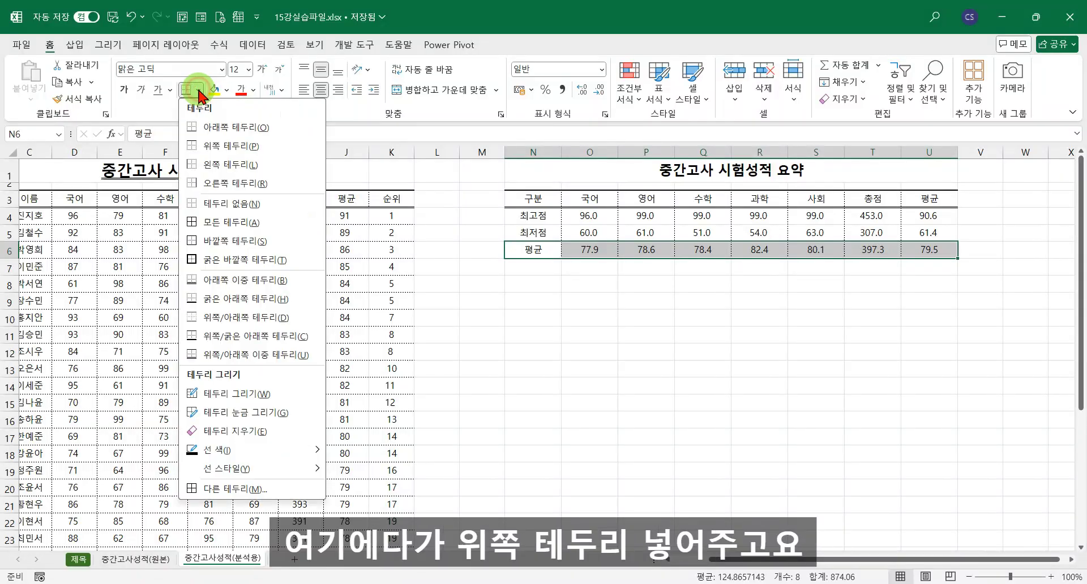
pyautogui.click(195, 146)
pyautogui.click(491, 295)
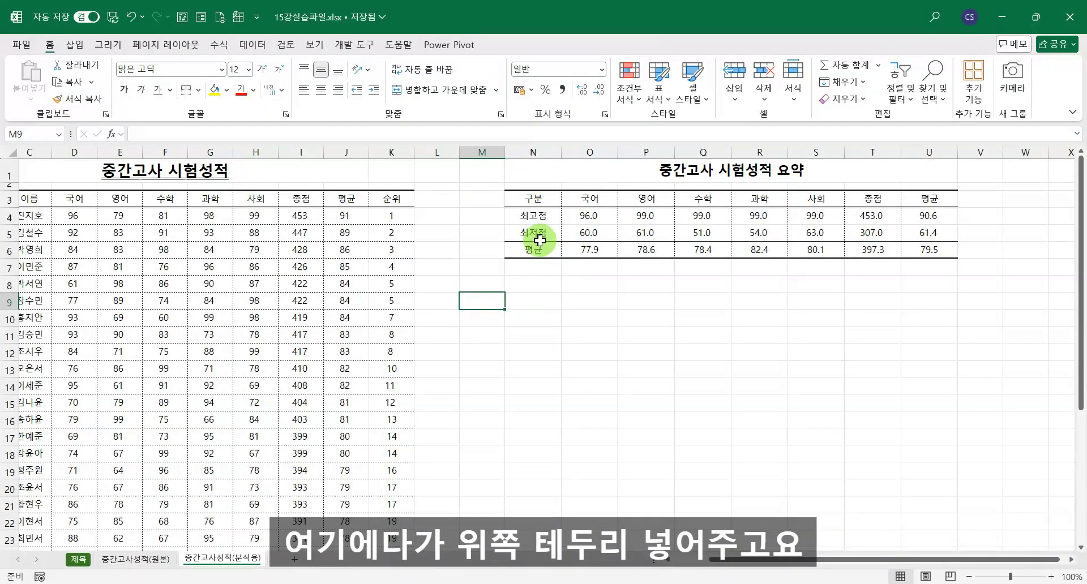
# - Fill the summary table's header row N3:U3 and 평균 row N6:U6 with the same light blue
pyautogui.moveTo(518, 199); pyautogui.dragTo(928, 199)
pyautogui.click(229, 92)
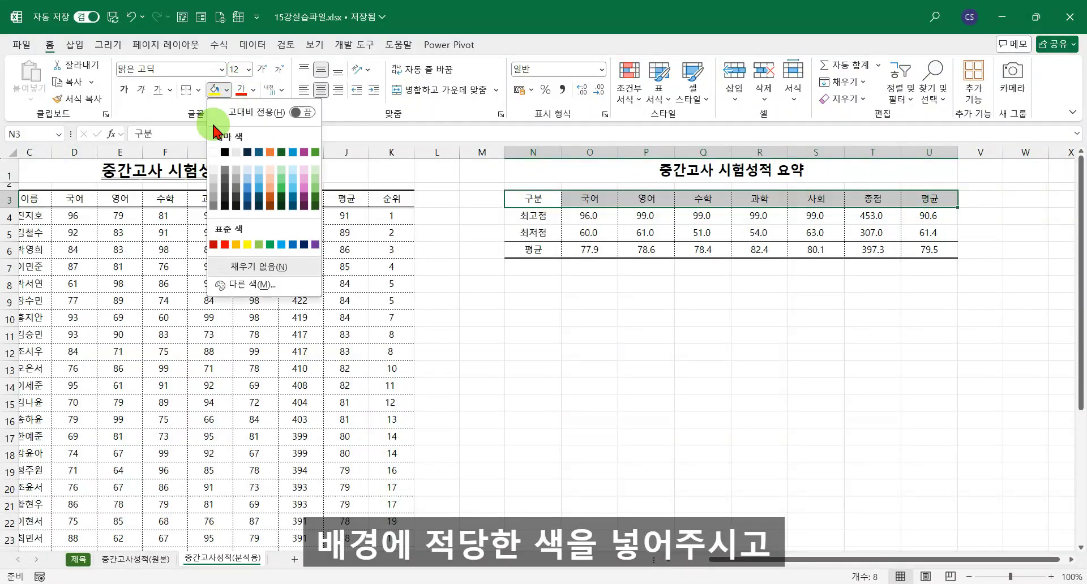
pyautogui.click(294, 169)
pyautogui.click(532, 284)
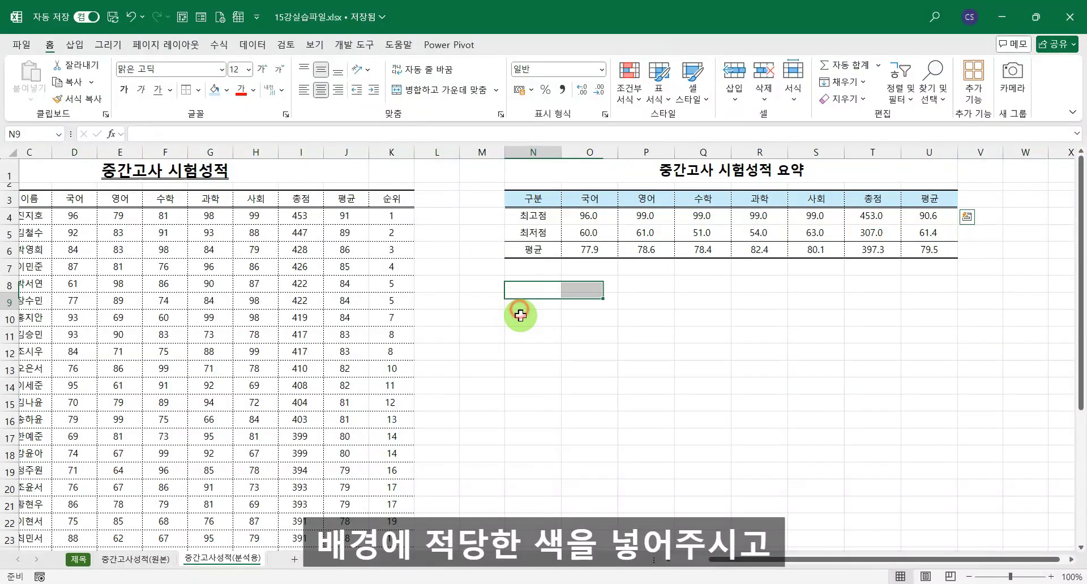
pyautogui.moveTo(528, 250); pyautogui.dragTo(929, 249)
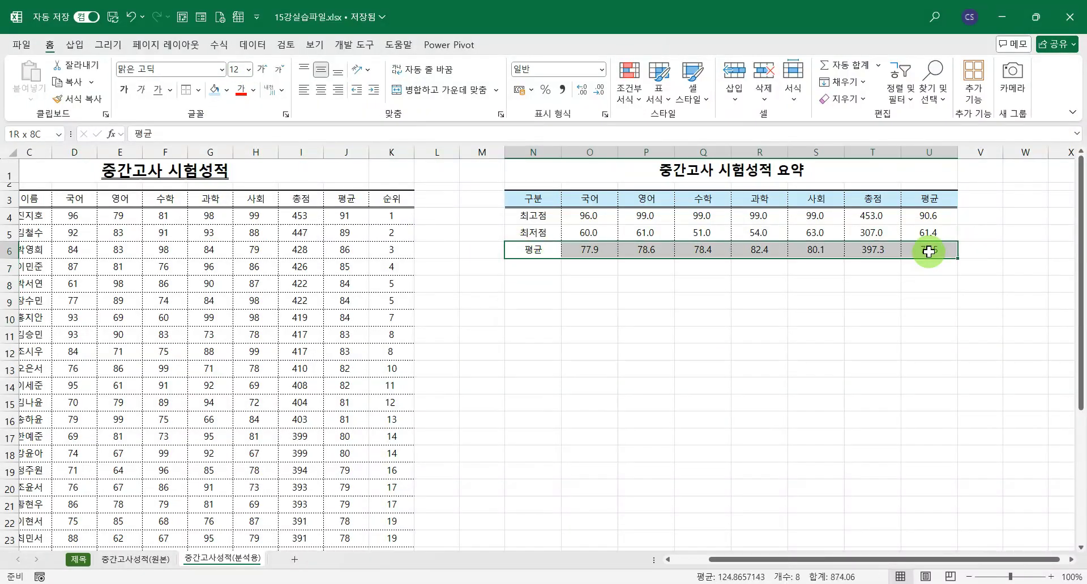
pyautogui.click(215, 88)
pyautogui.click(597, 385)
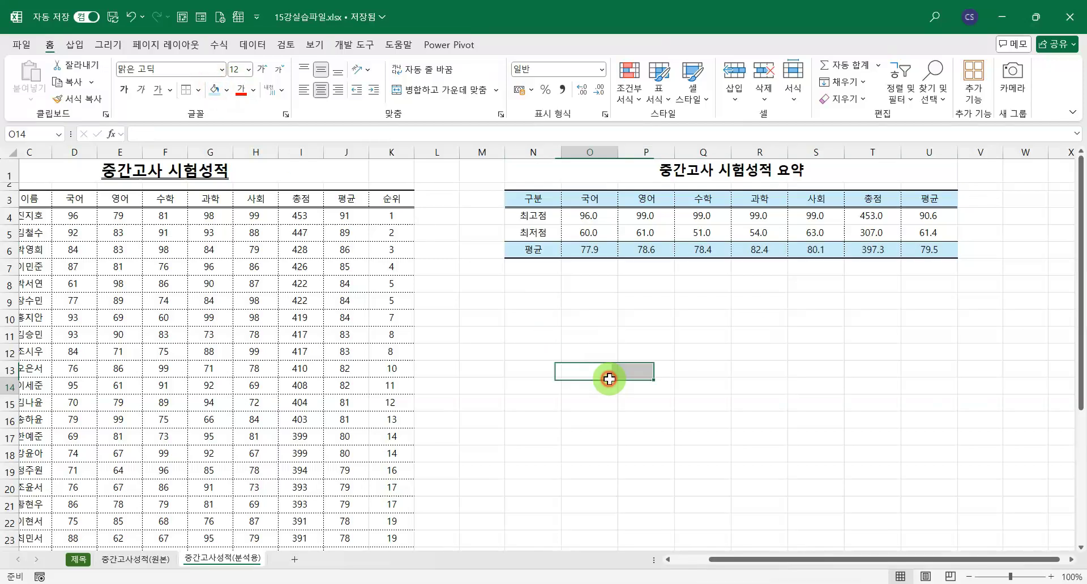
pyautogui.hscroll(-2, 583, 408)
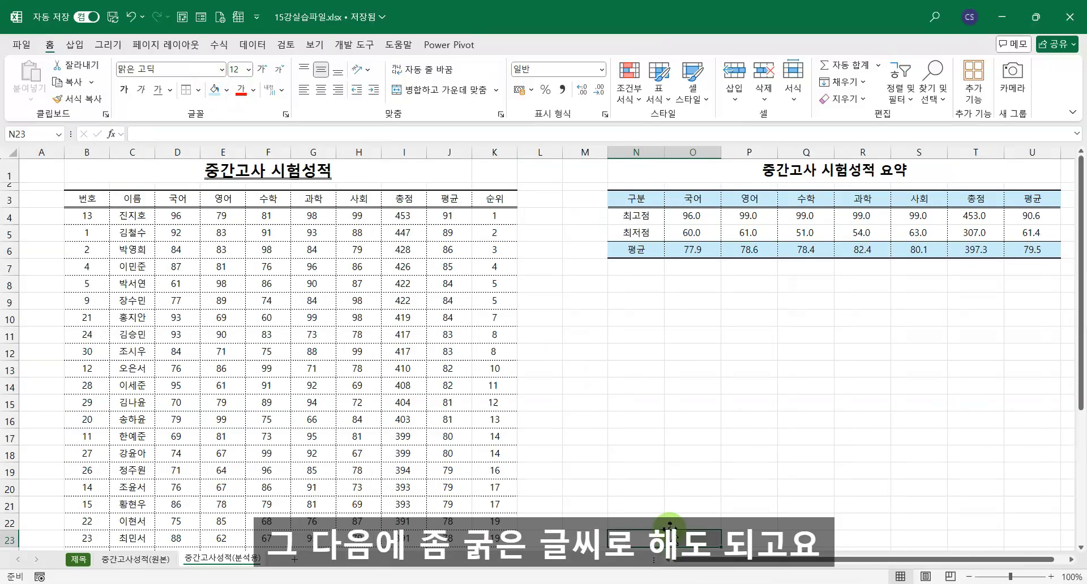
pyautogui.click(692, 425)
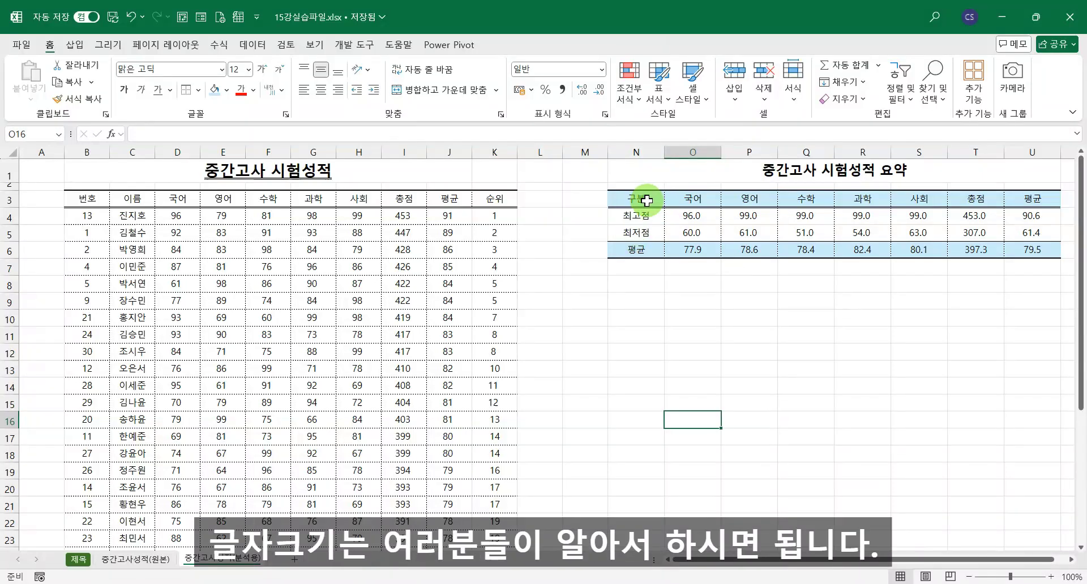
pyautogui.moveTo(640, 201); pyautogui.dragTo(1036, 249)
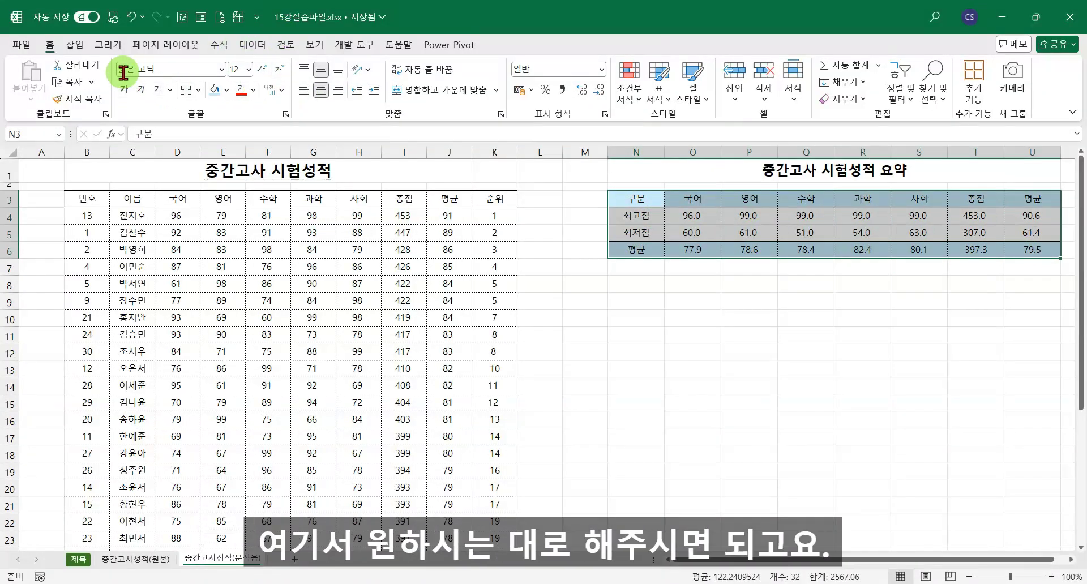
pyautogui.click(645, 420)
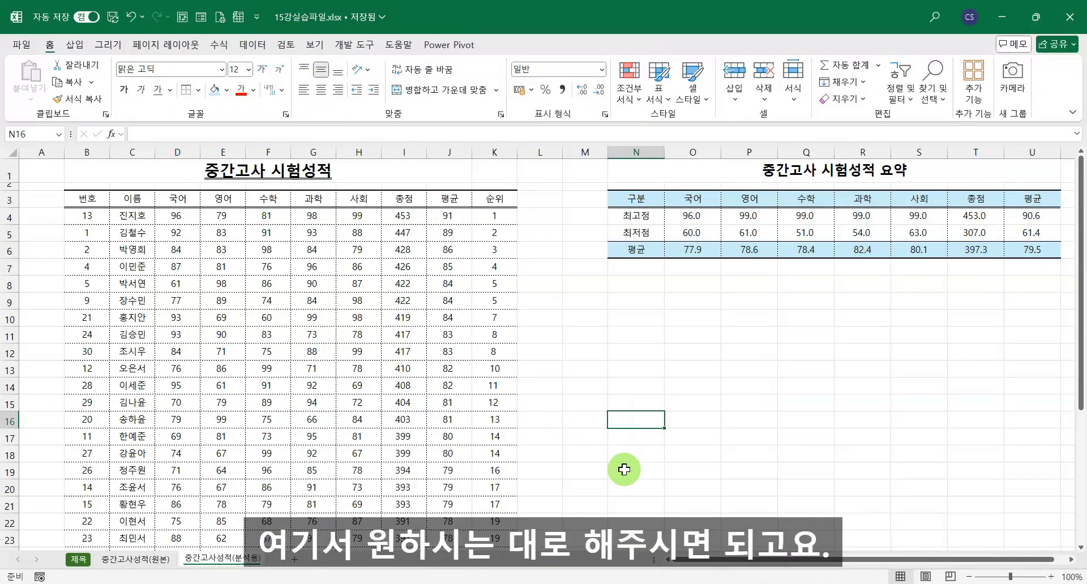
pyautogui.moveTo(792, 560); pyautogui.dragTo(894, 546)
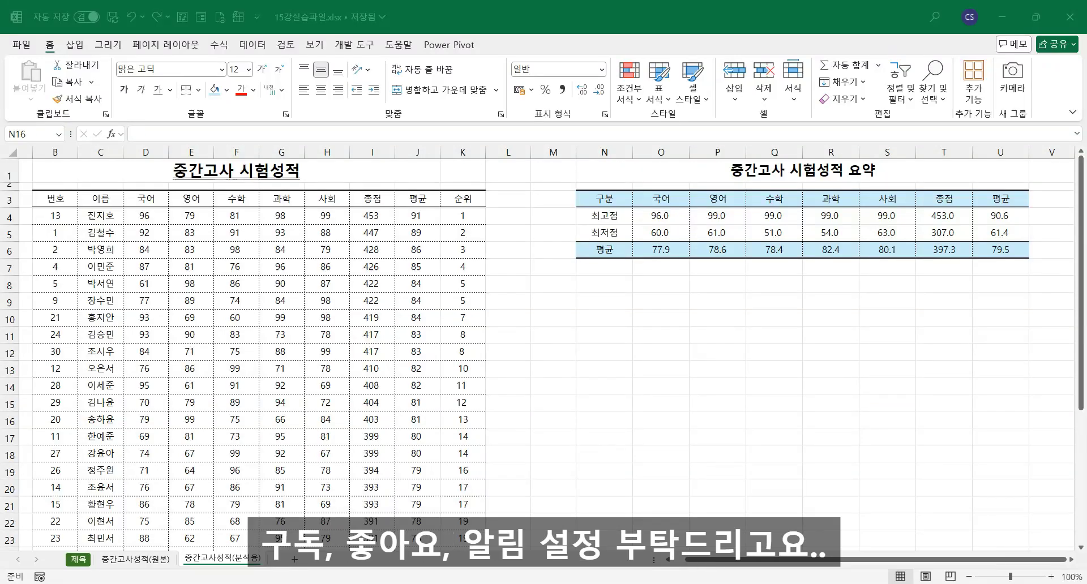
pyautogui.click(439, 27)
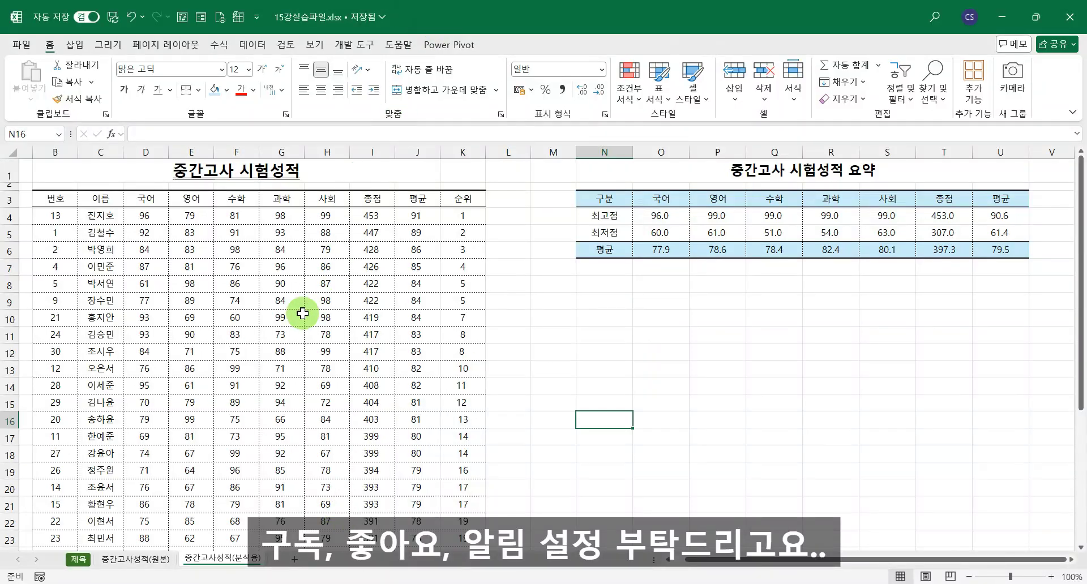